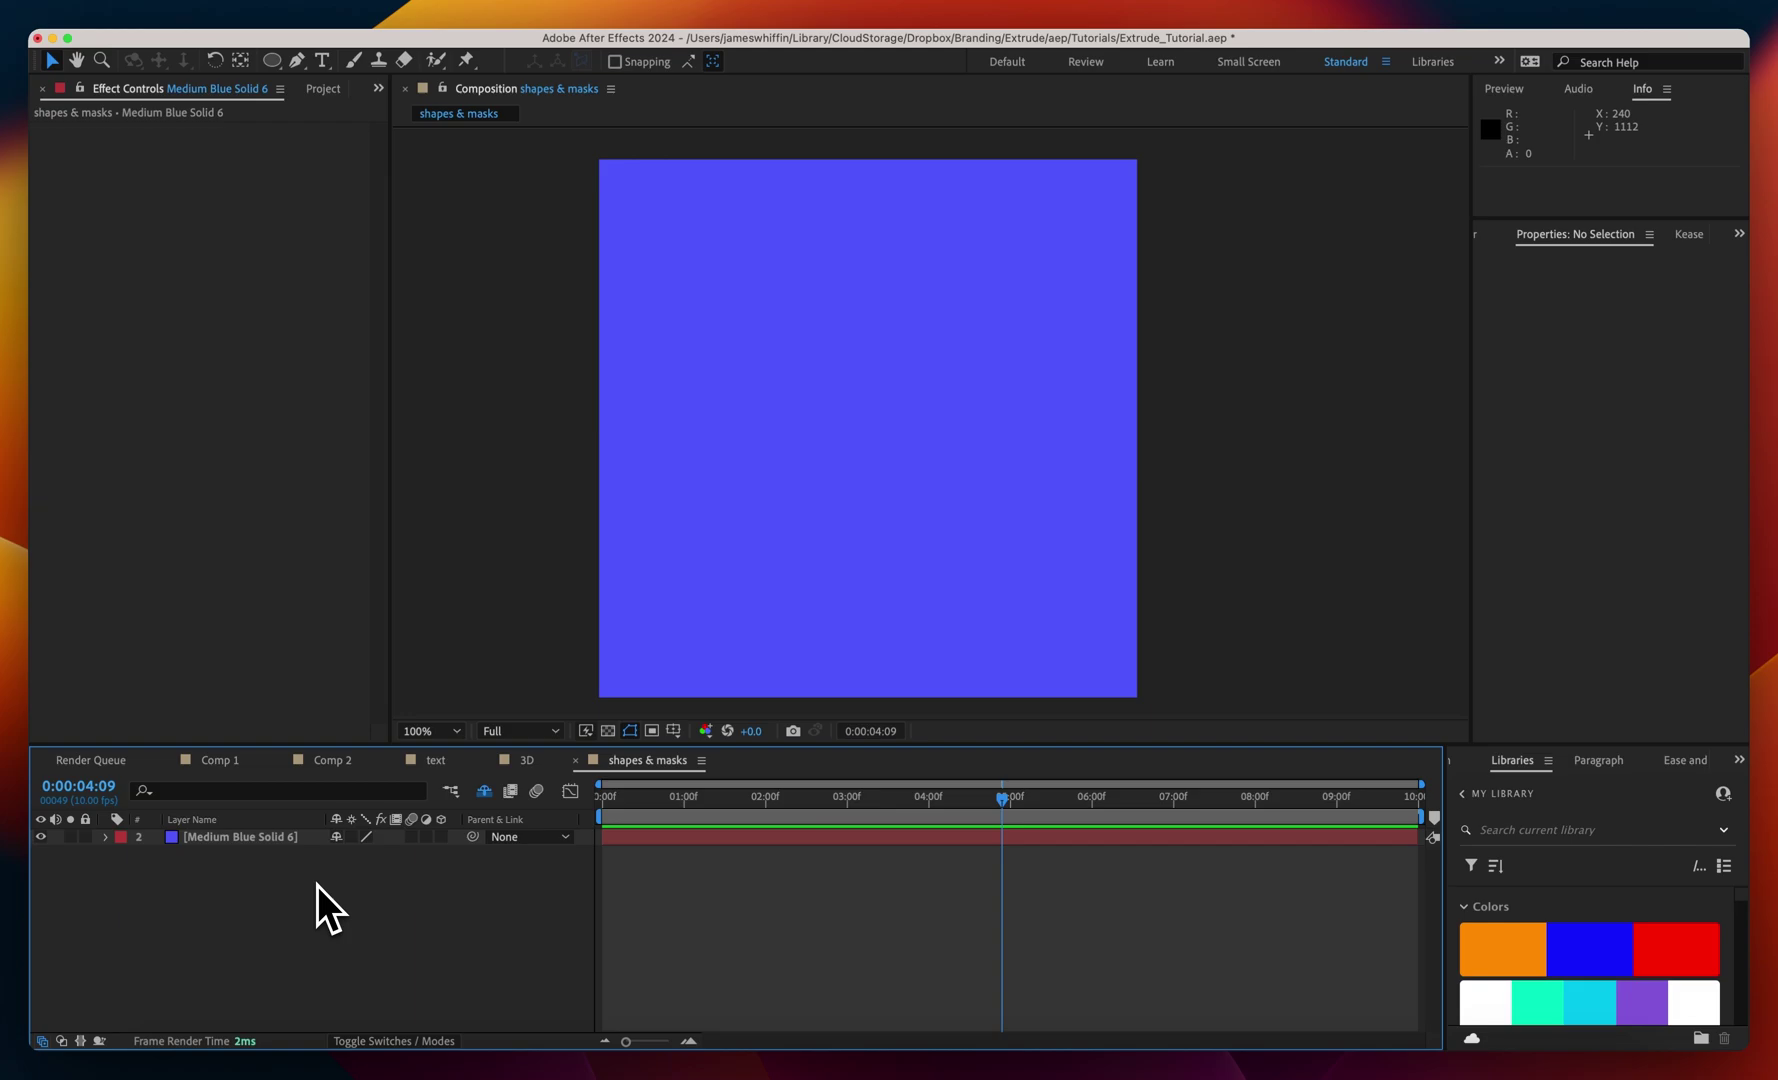
- Create a yellow solid with a full-layer ellipse mask coloured CB0000
key("super+y")
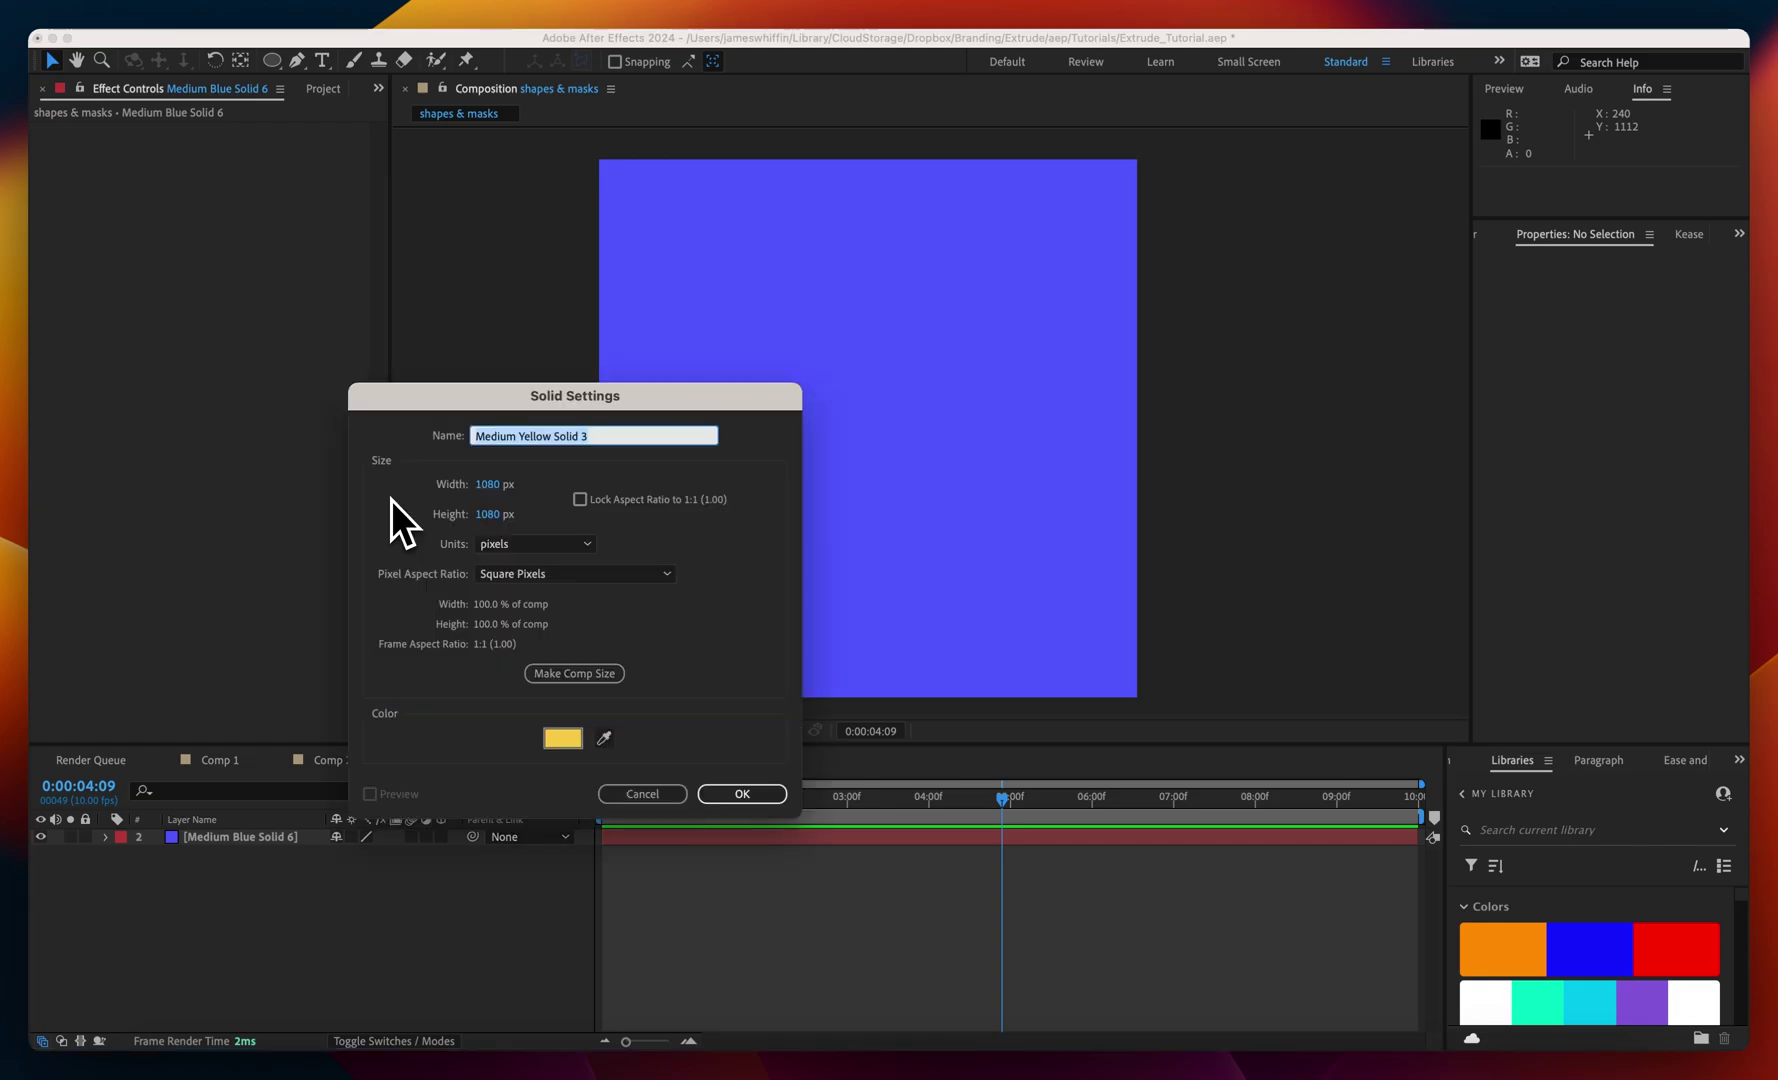
key("Return")
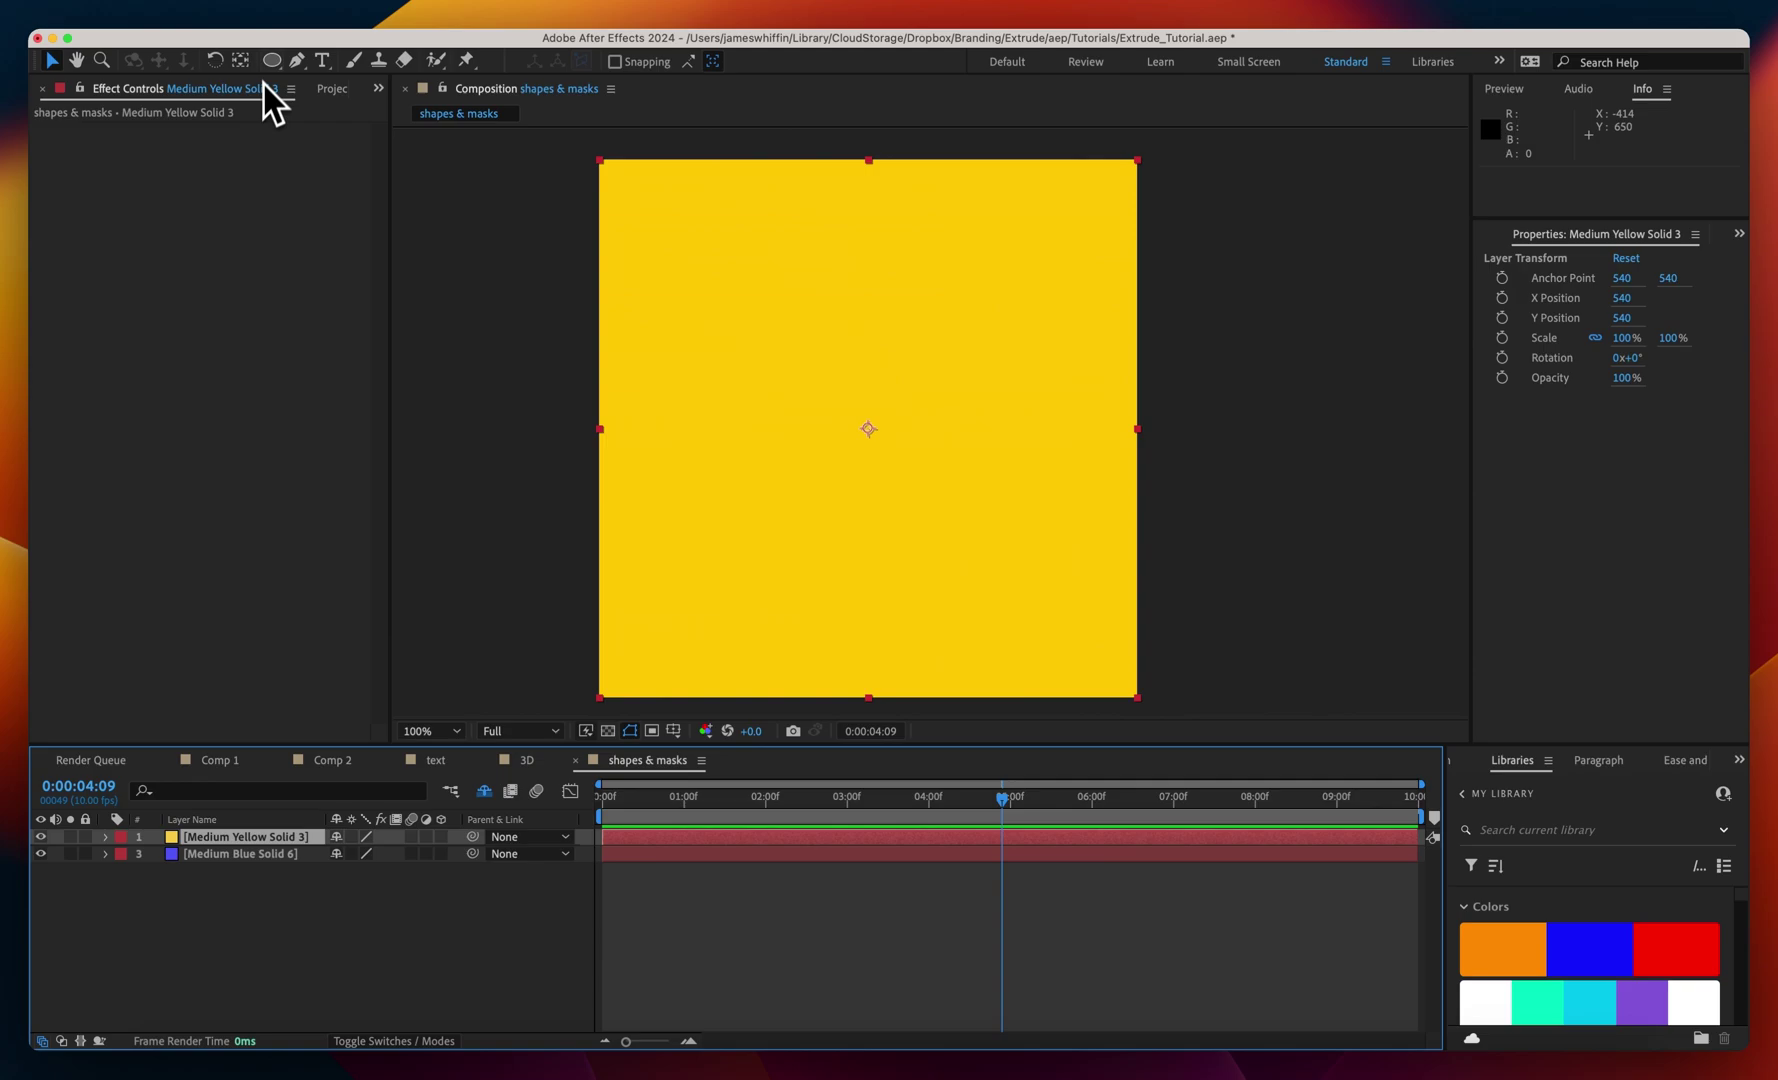
double_click(268, 66)
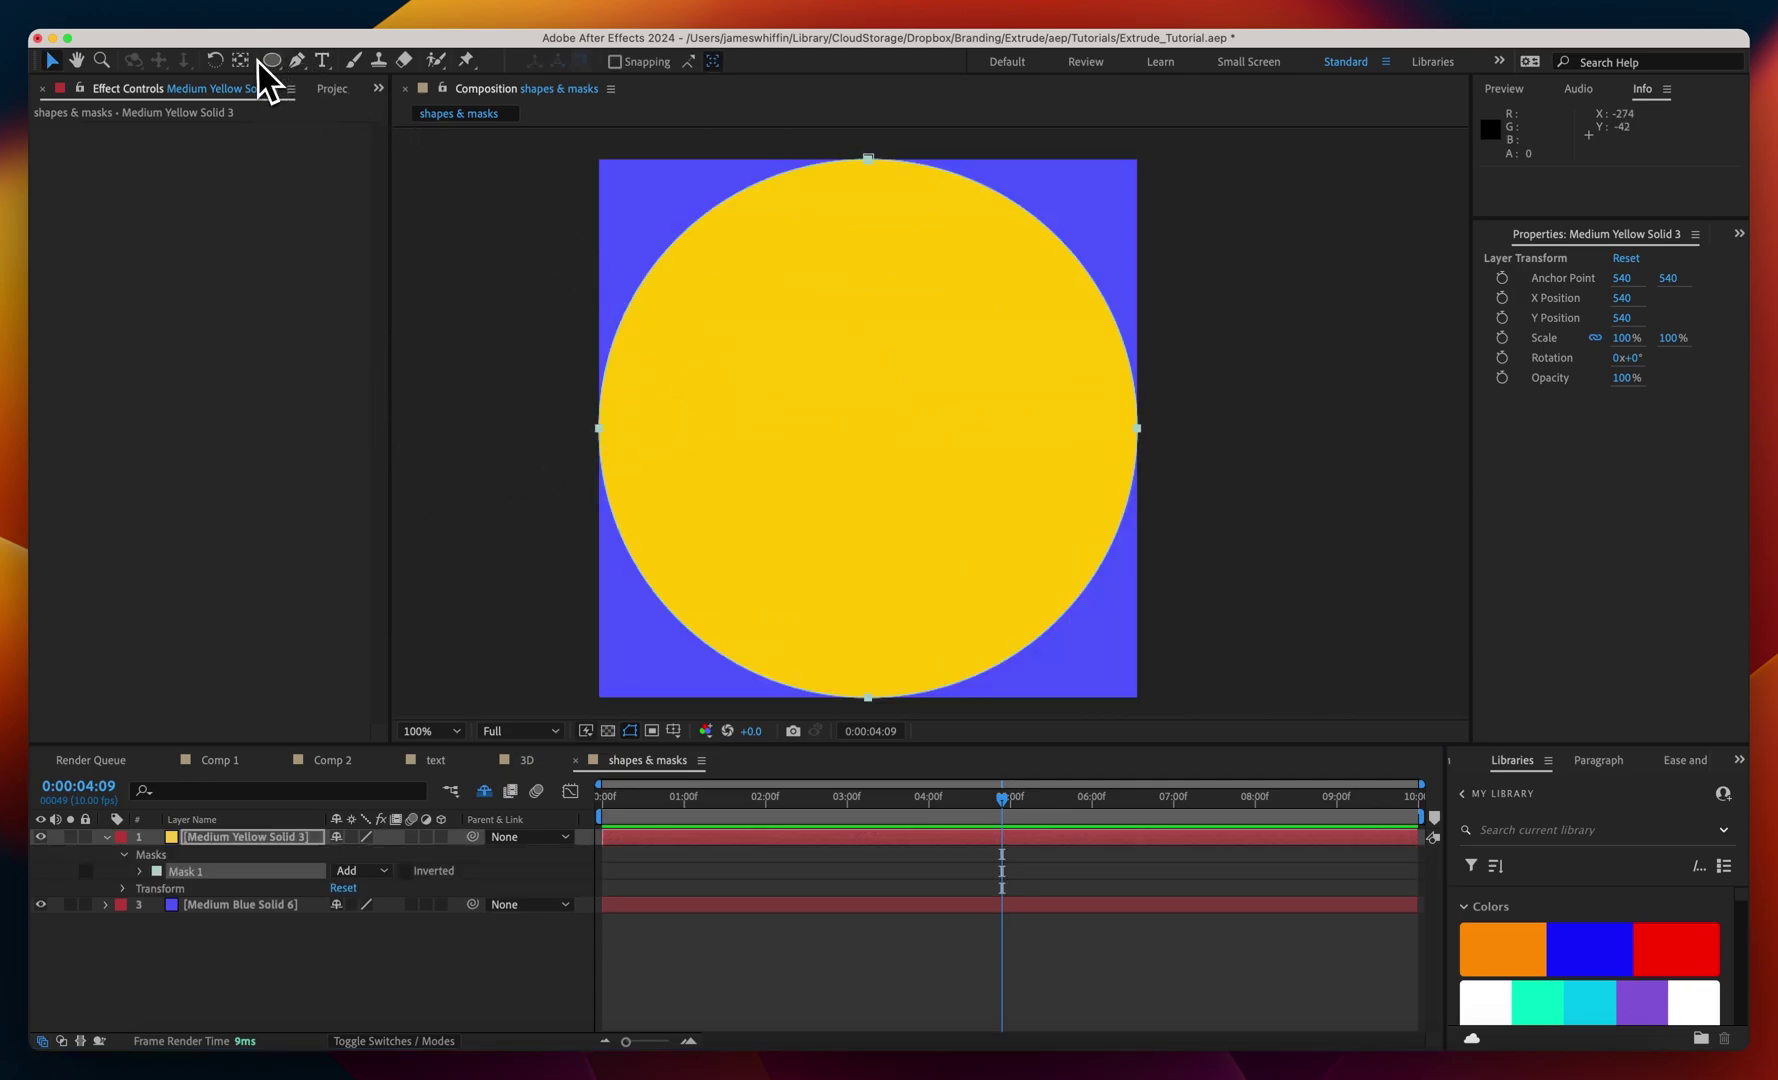
left_click(271, 63)
left_click(156, 871)
type("CB0000")
key("Return")
- Apply the Extrude_Default preset to the yellow solid and shrink the circular mask slightly
left_click(213, 838)
key("ctrl+space")
type("extrude")
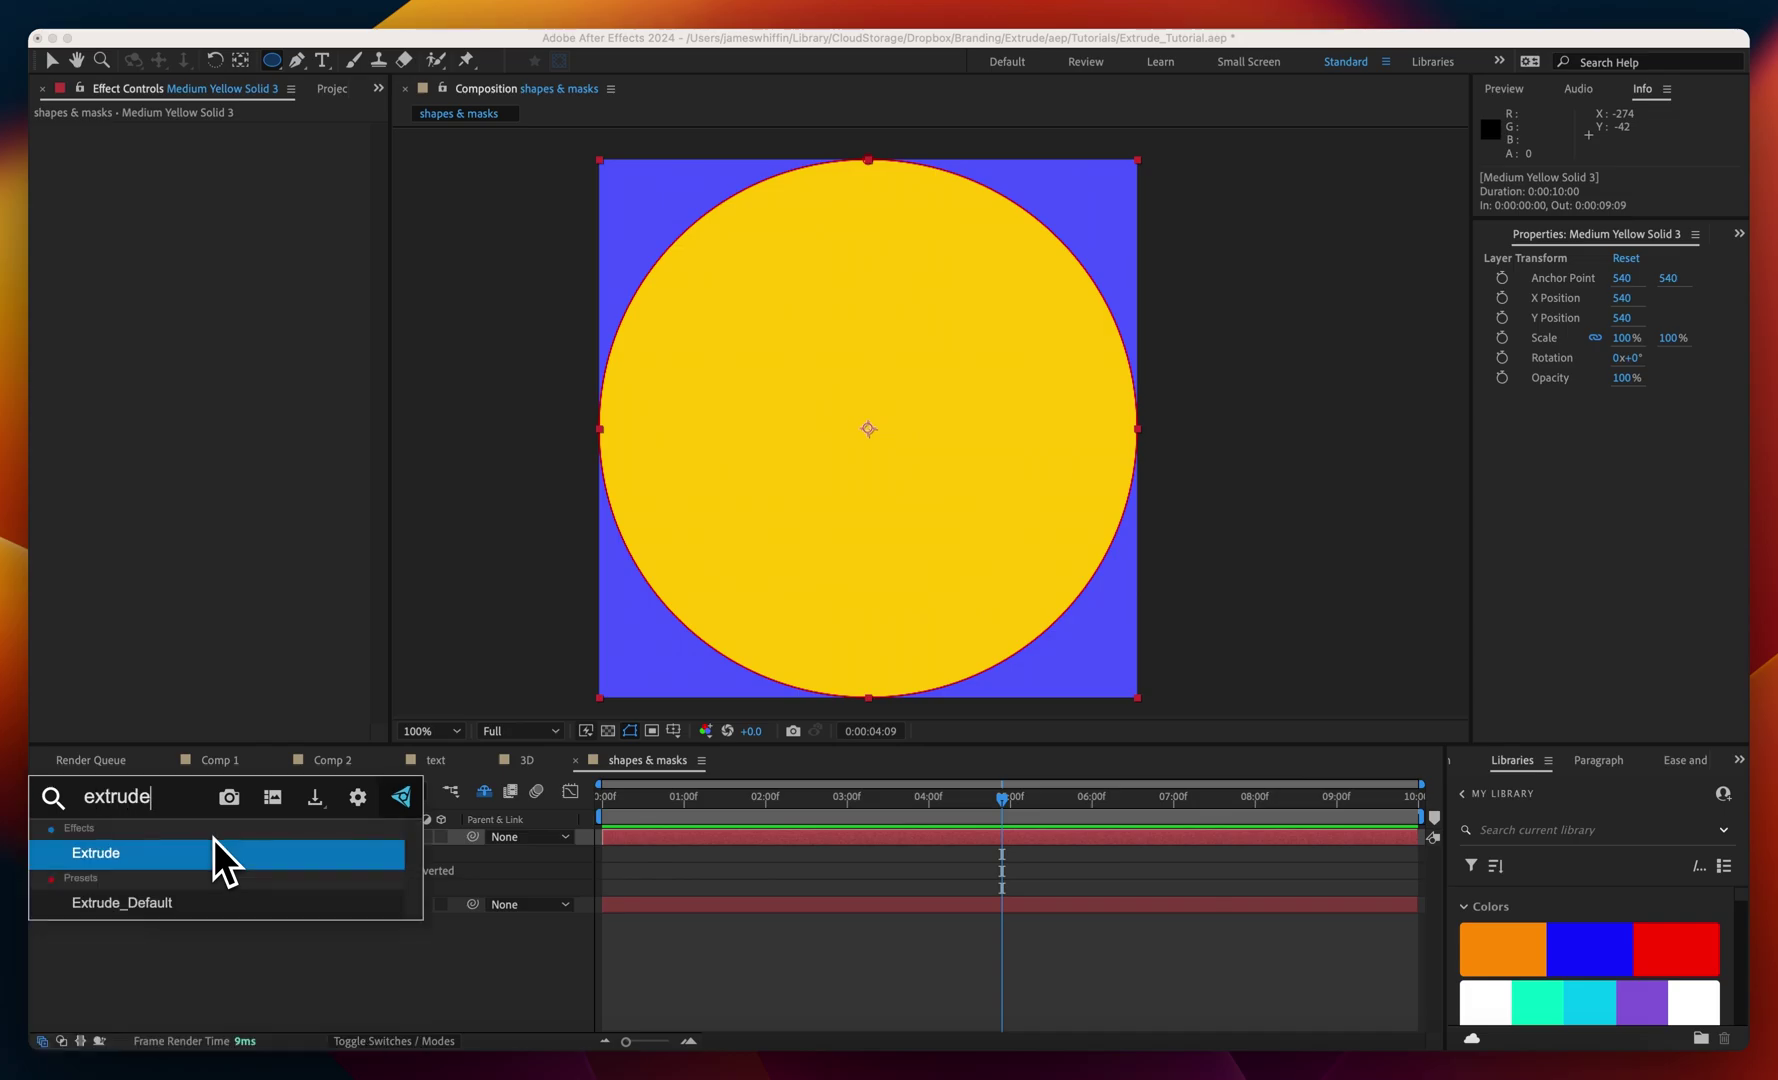
left_click(212, 902)
key("v")
left_click_drag(1136, 697, 1072, 667)
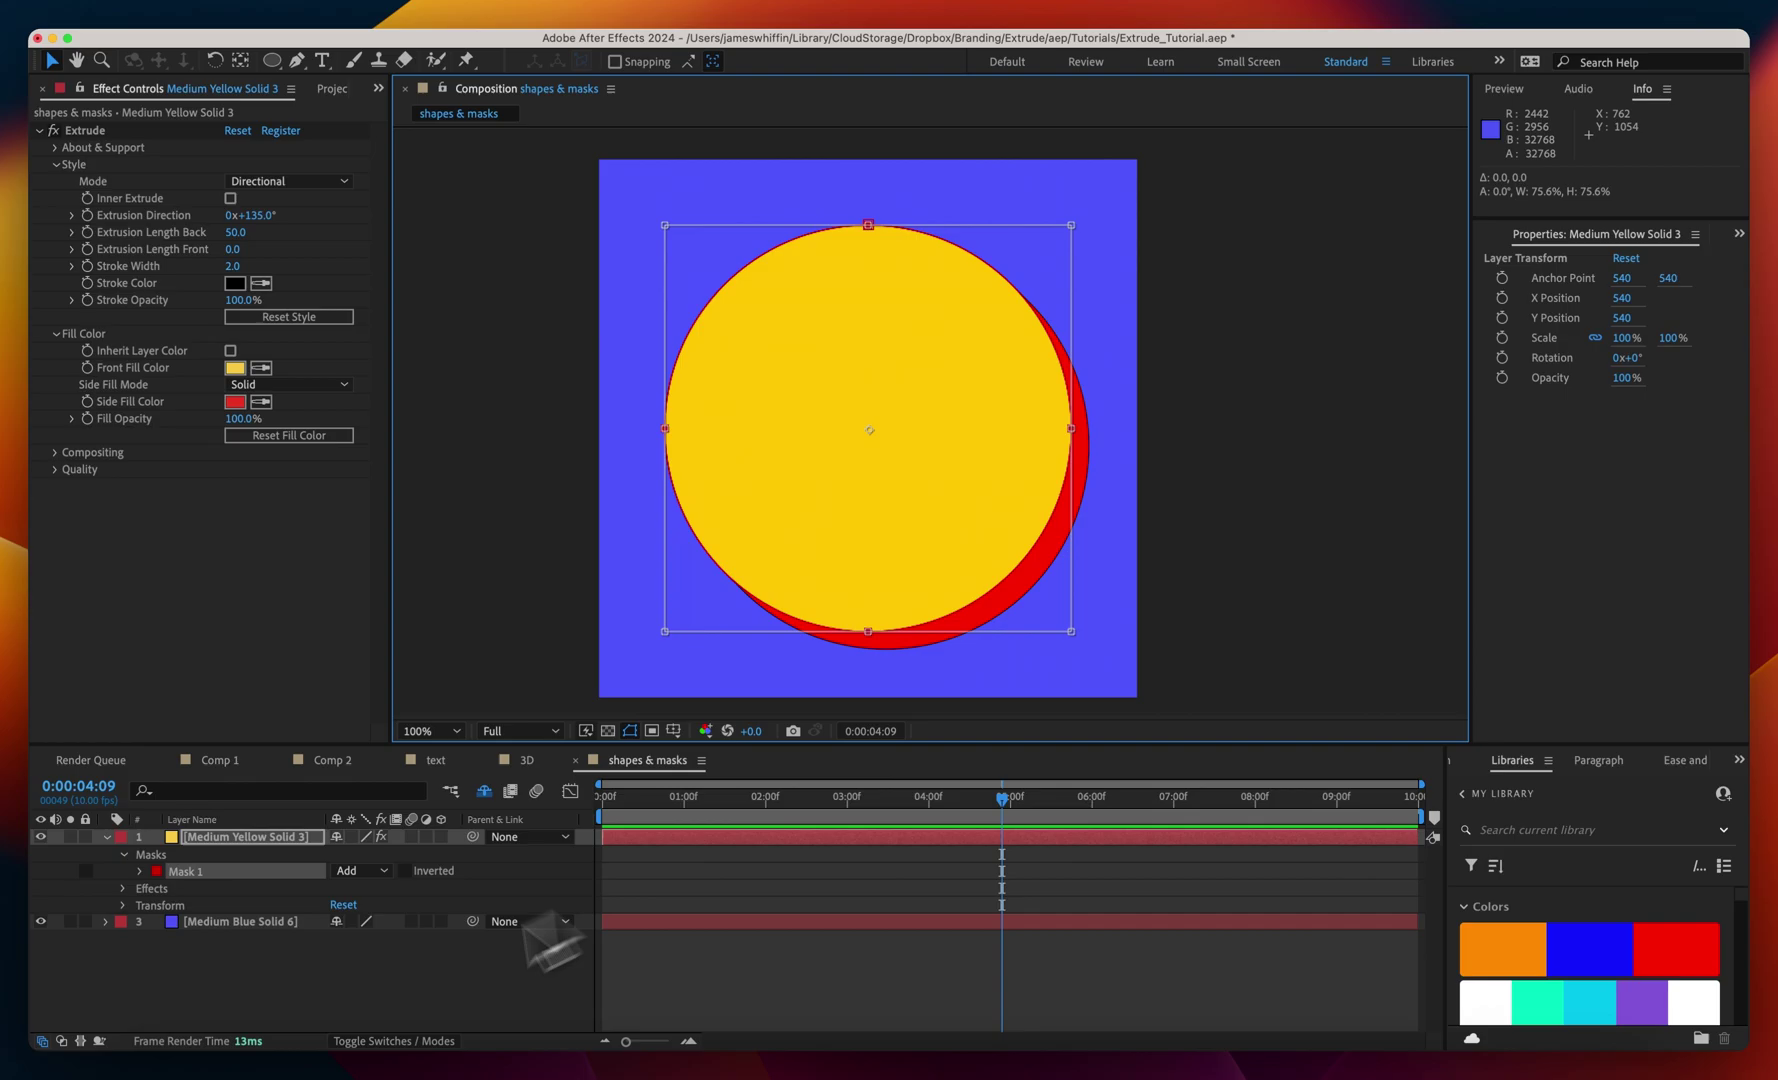
left_click(319, 997)
left_click(244, 837)
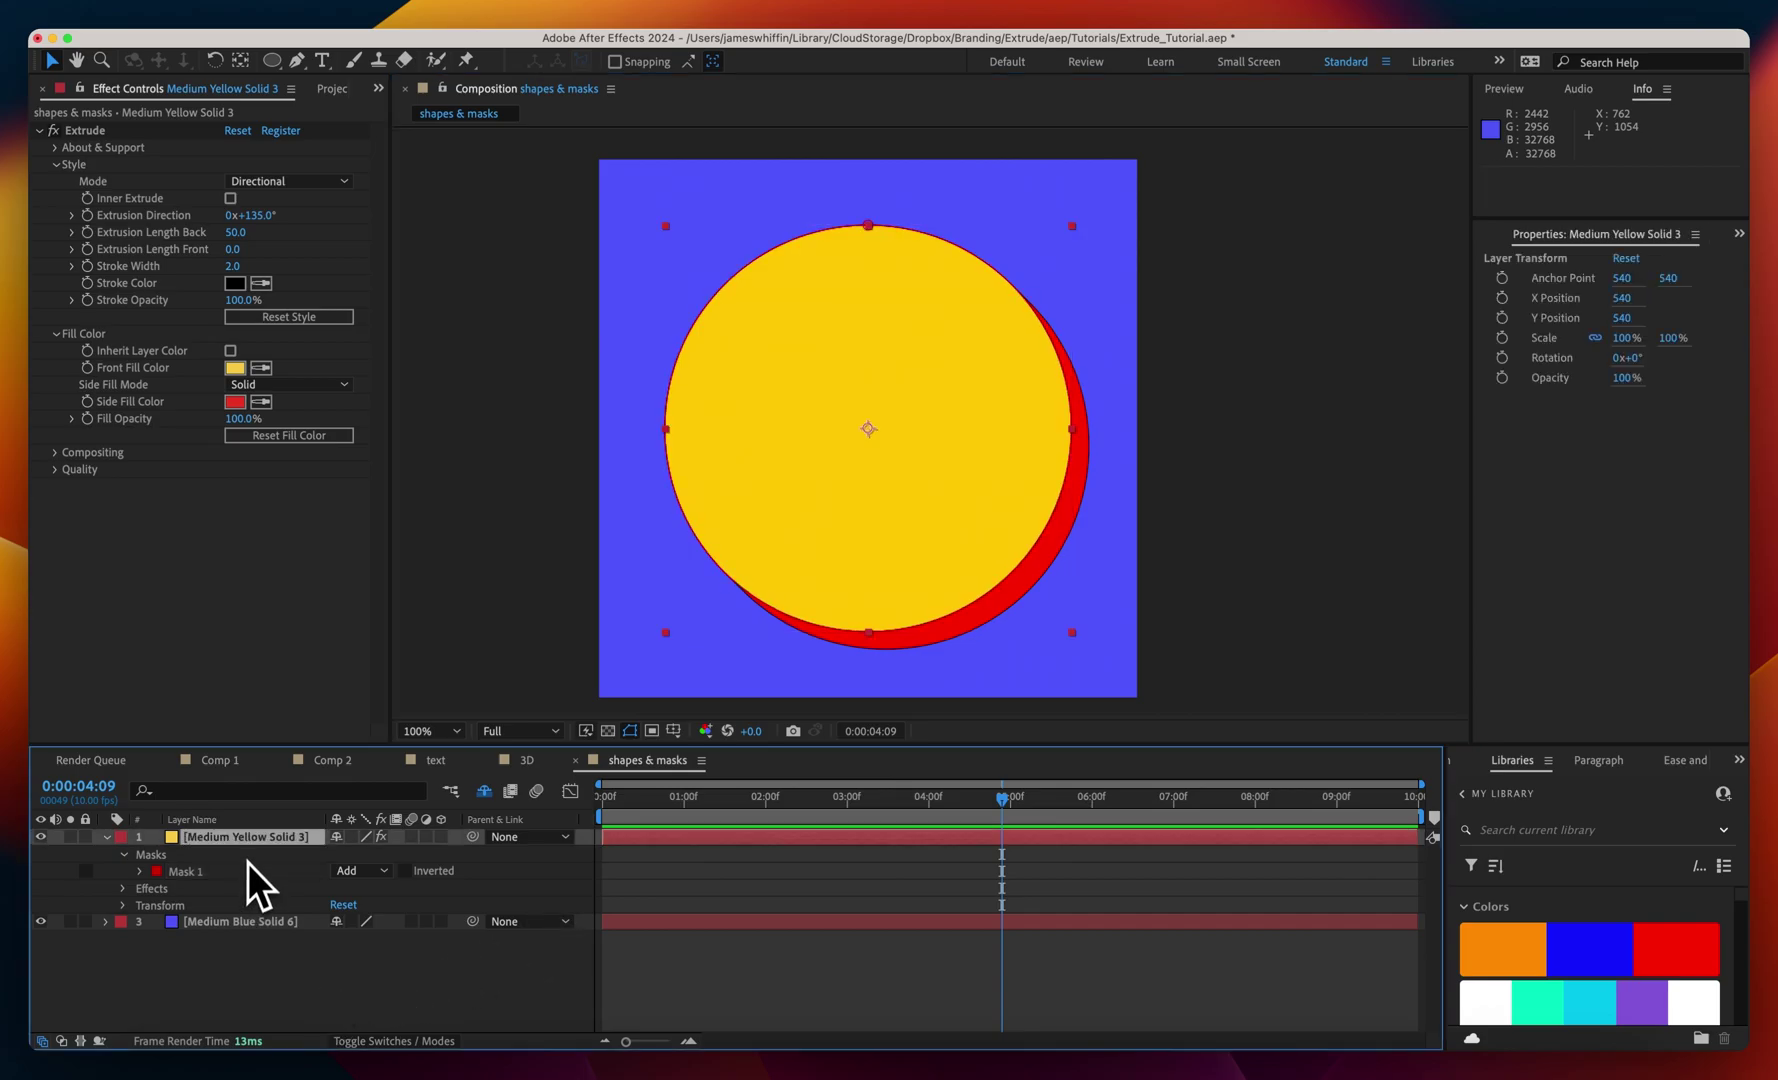
key("s")
left_click(362, 854)
type("50")
left_click(353, 917)
key("period")
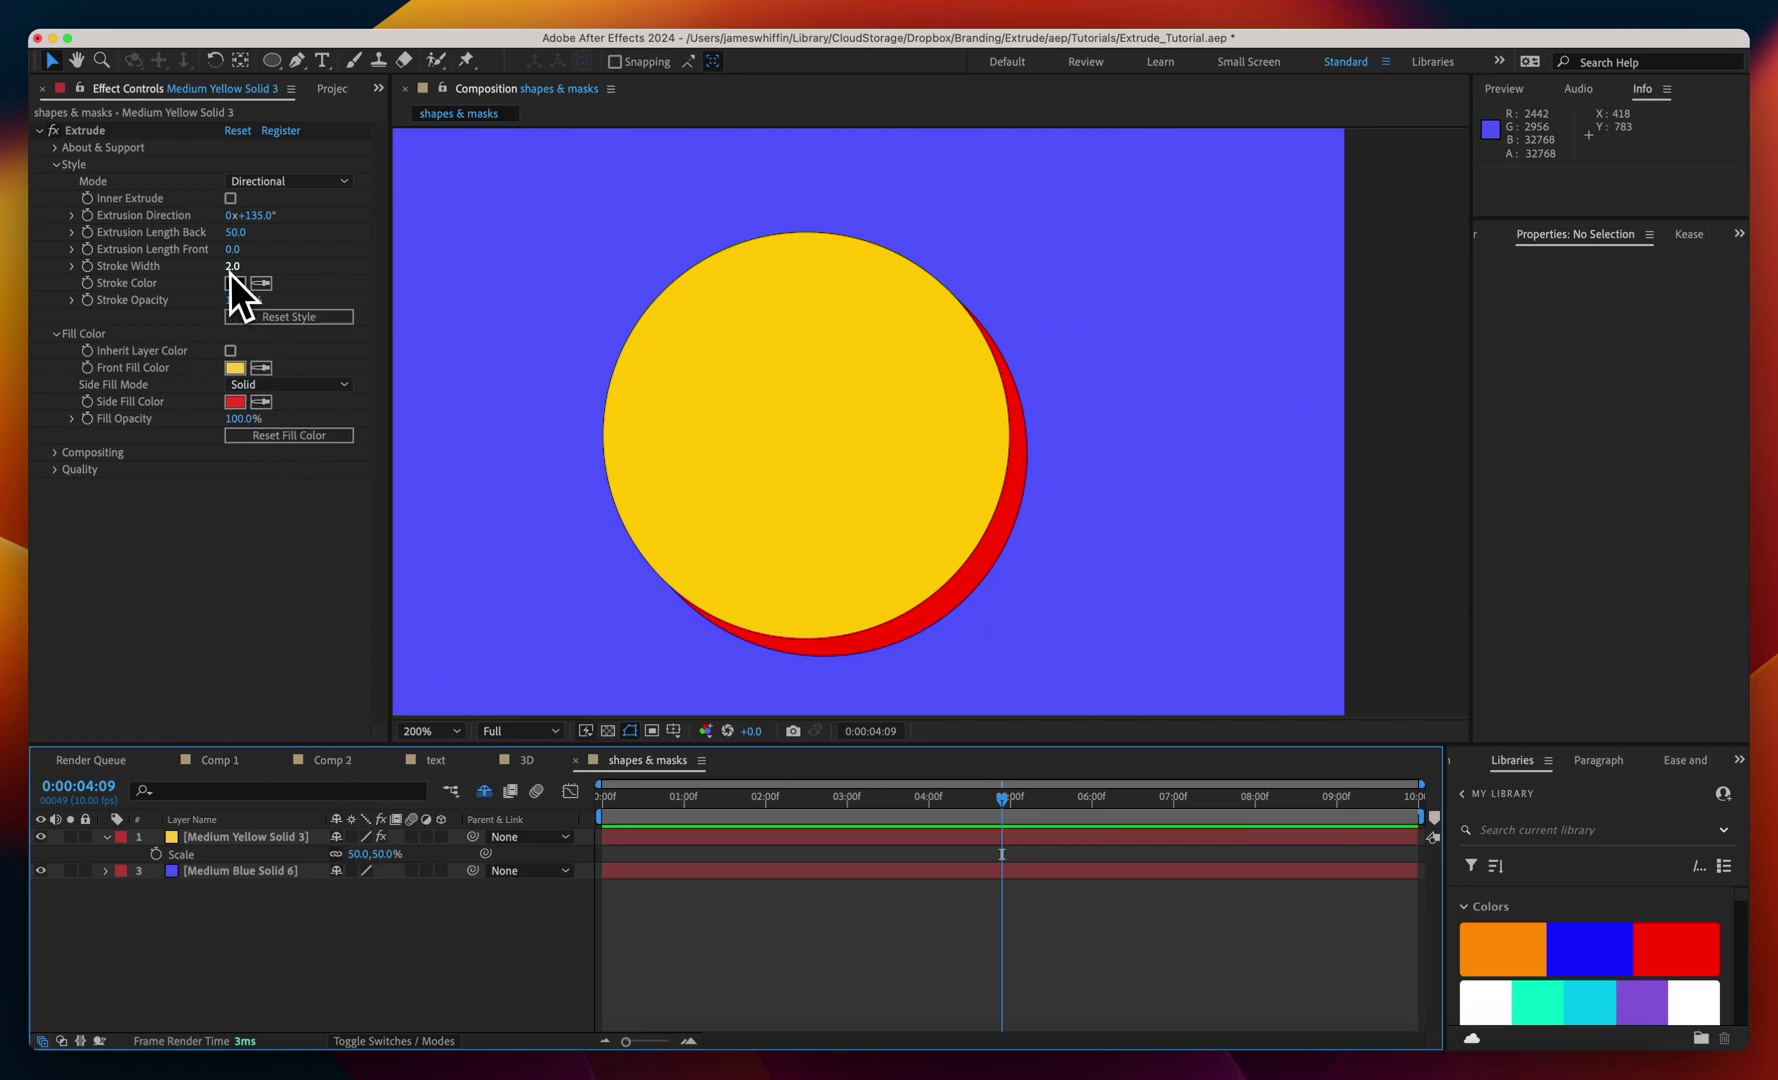
key("comma")
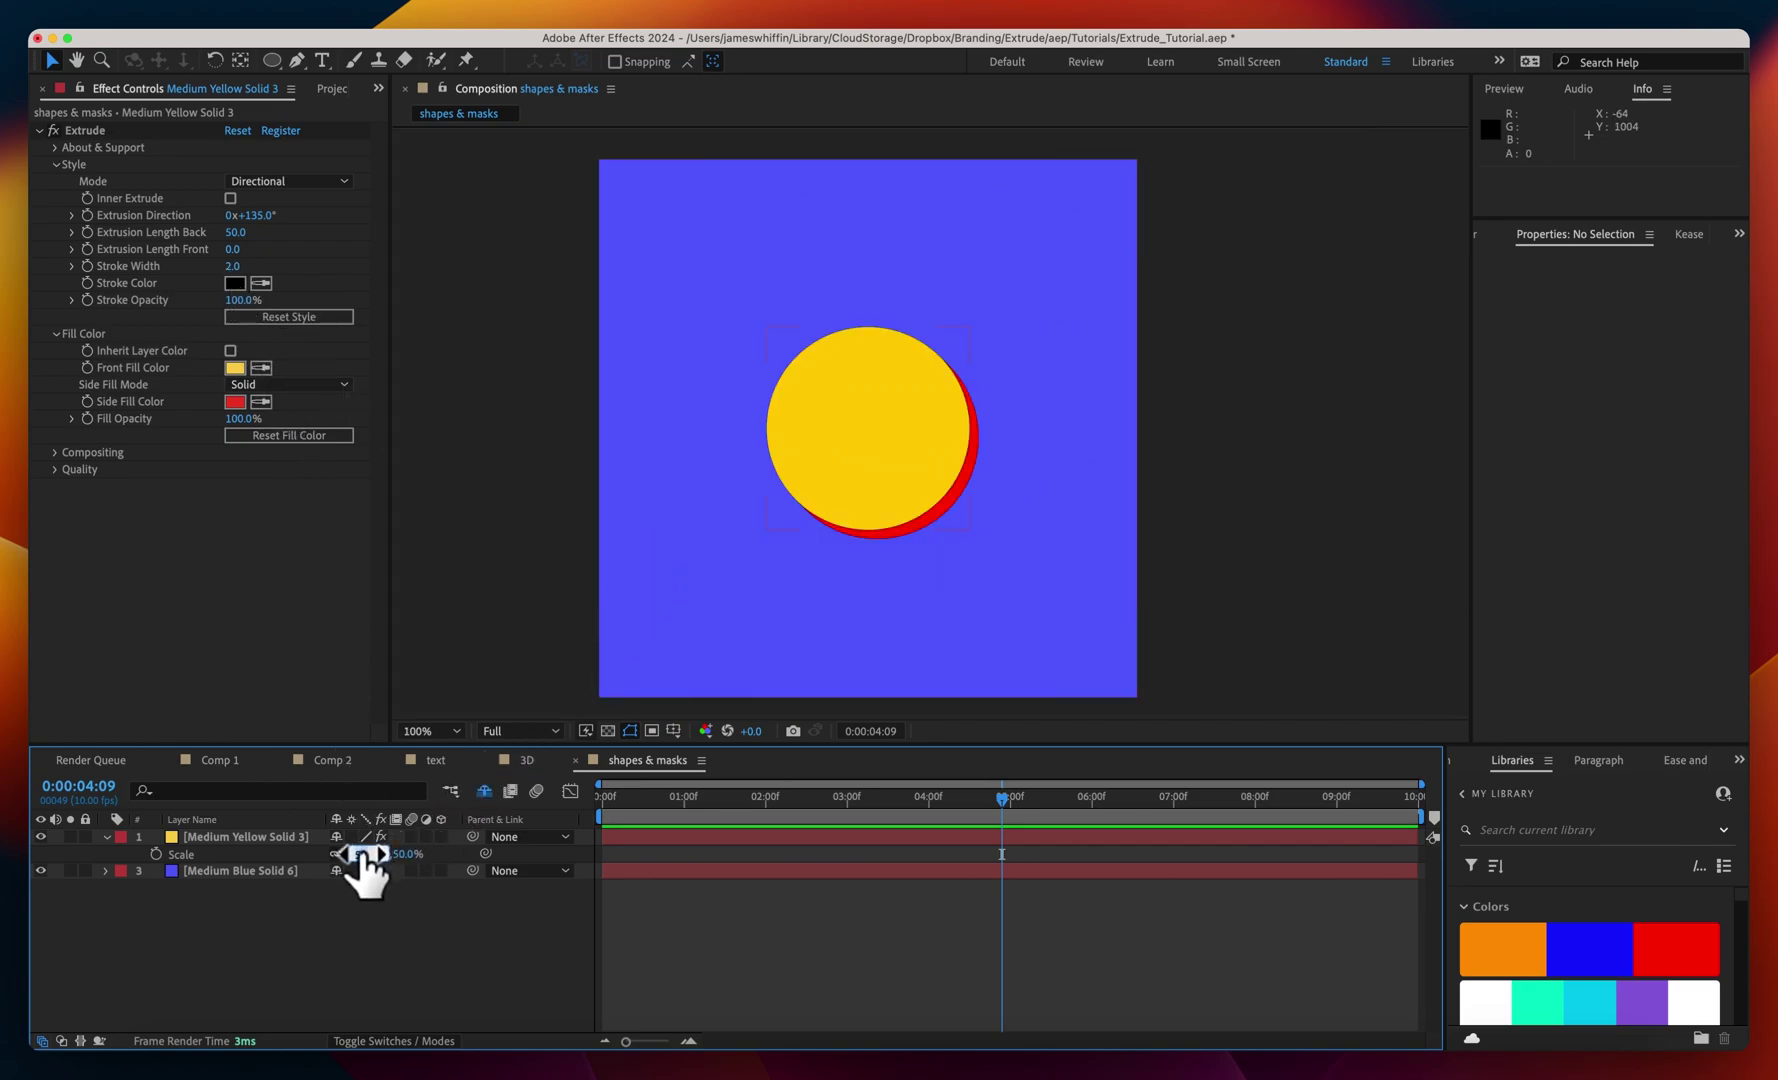
left_click_drag(365, 856, 367, 860)
left_click_drag(765, 445, 584, 449)
key("period")
key("comma")
left_click(1230, 560)
key("period")
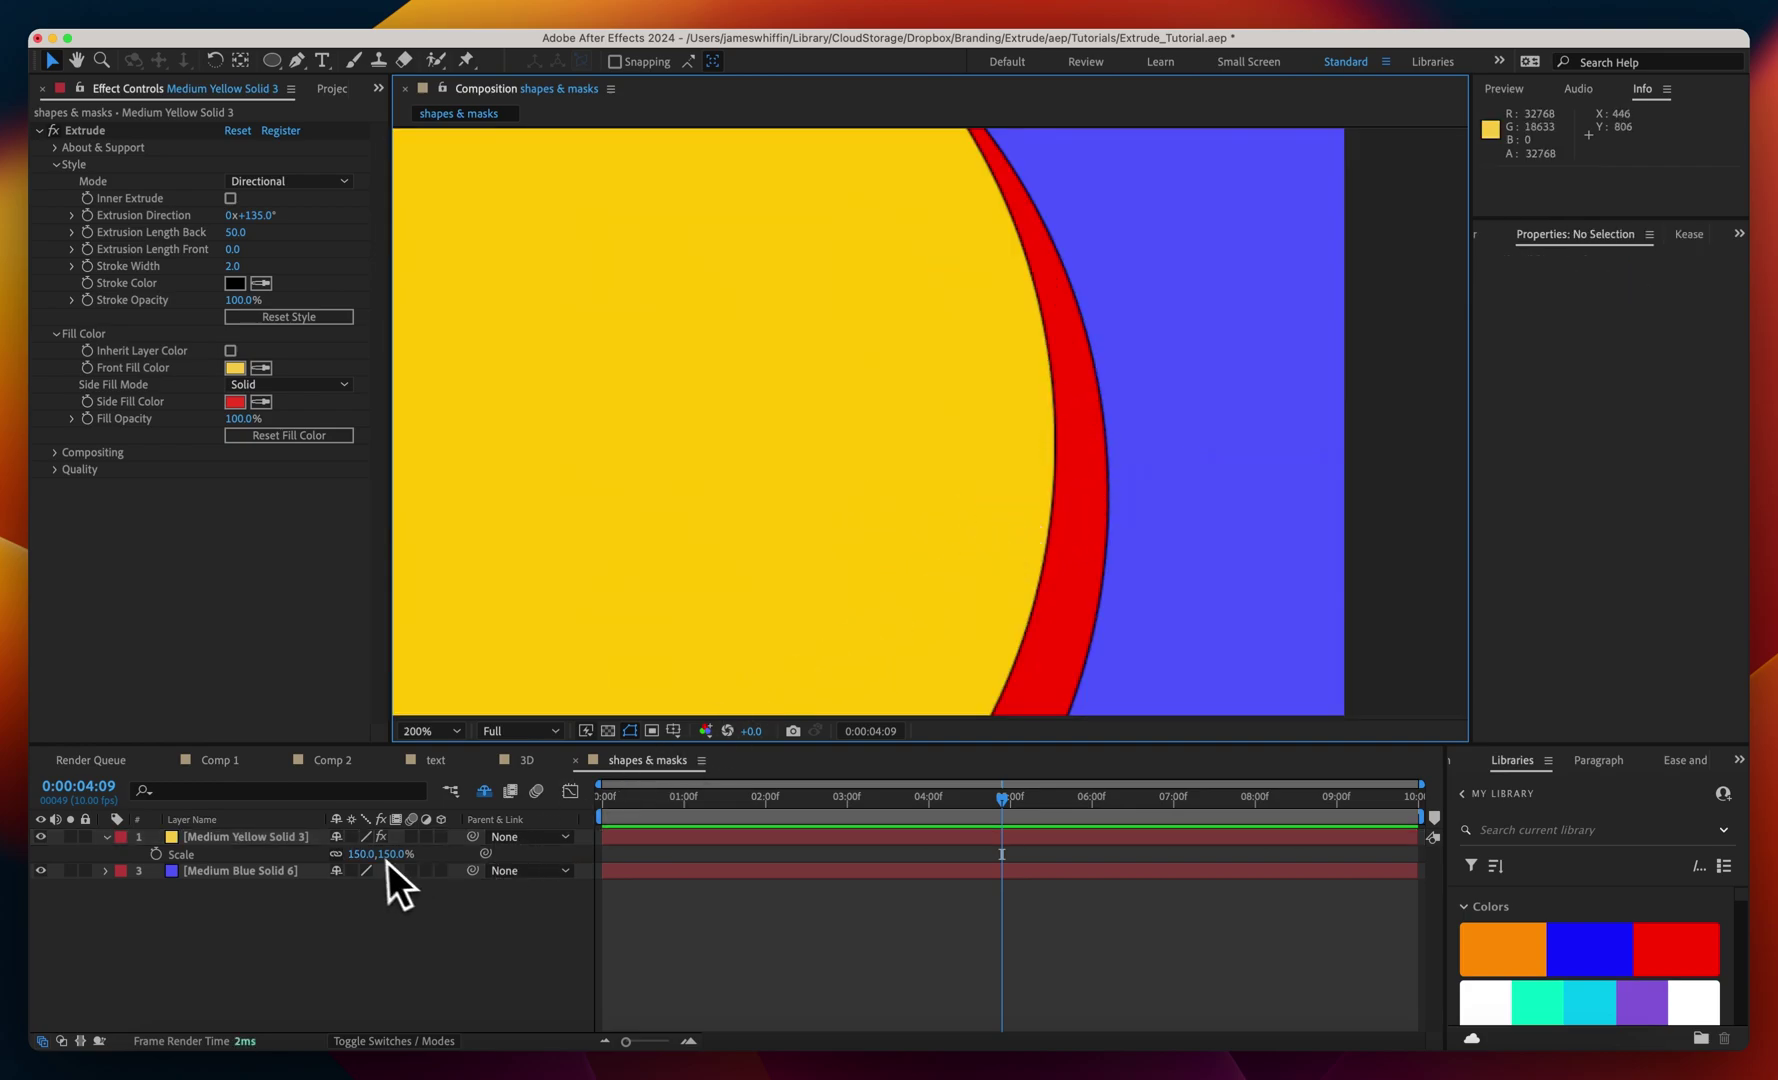
left_click_drag(358, 847, 356, 843)
key("comma")
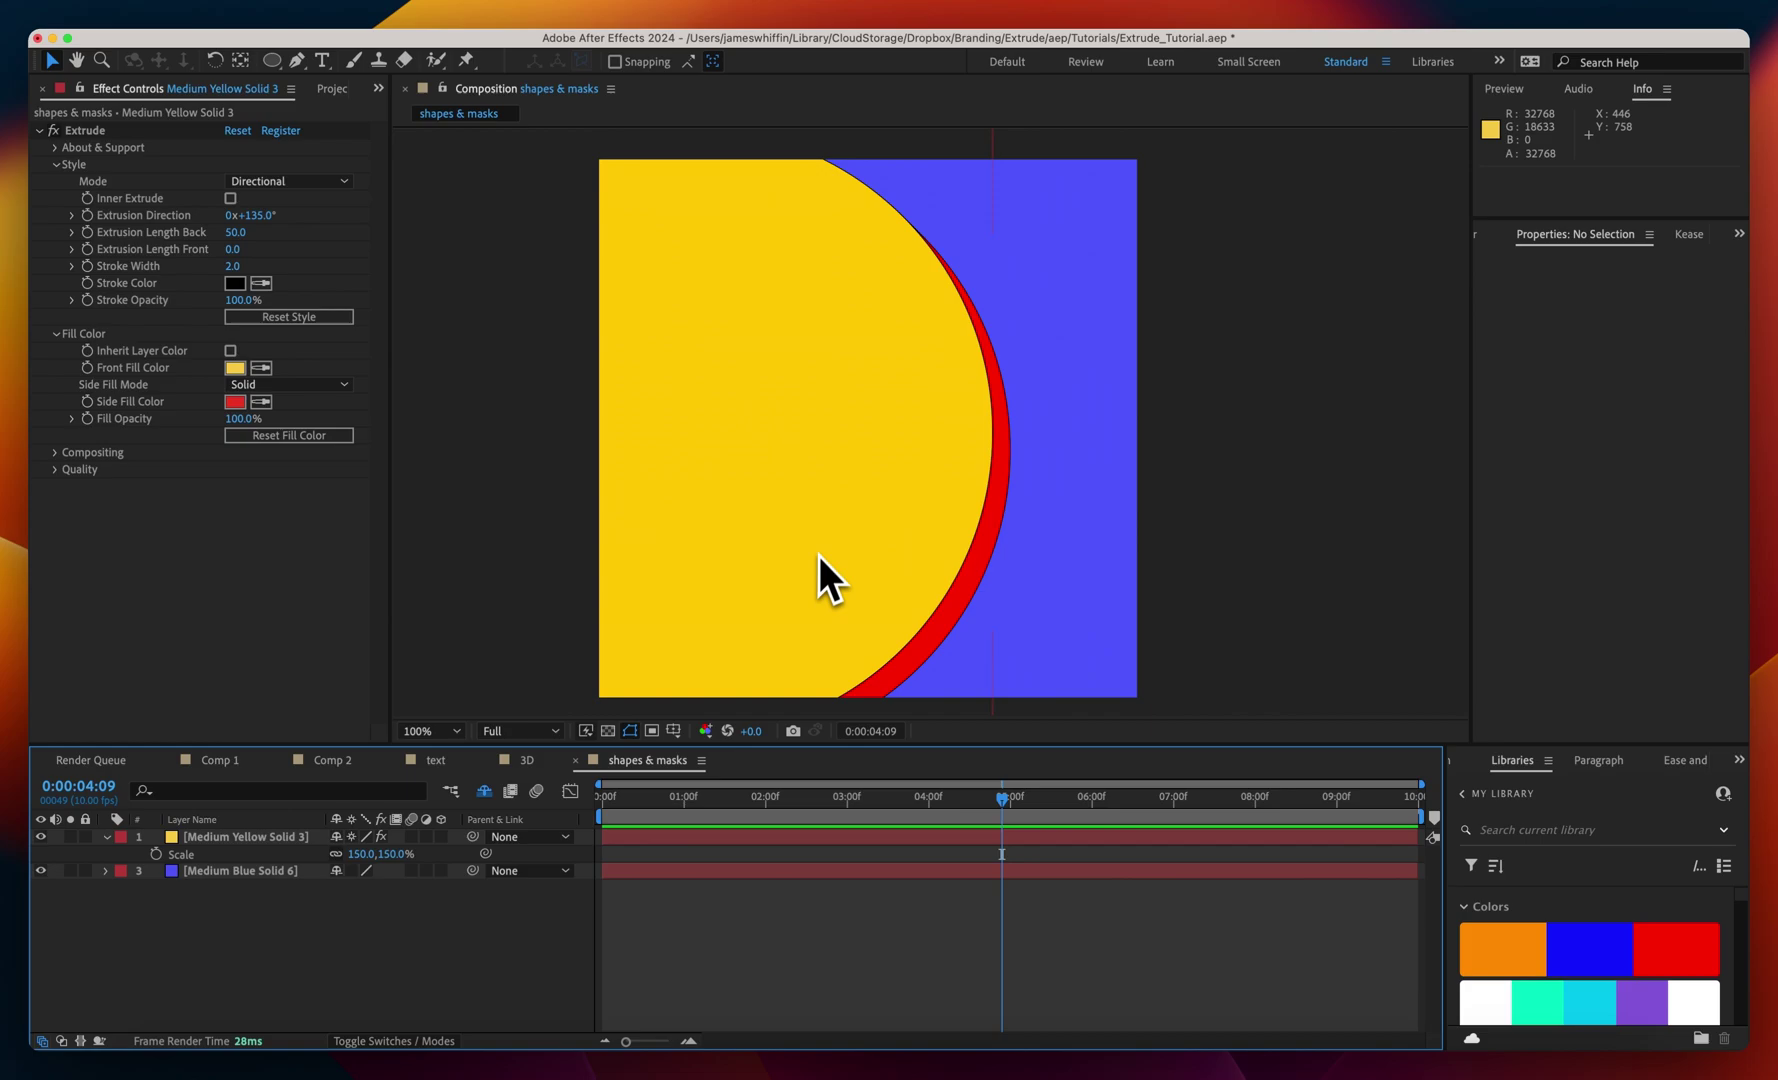
left_click(824, 540)
left_click_drag(365, 854, 600, 843)
key("super+z")
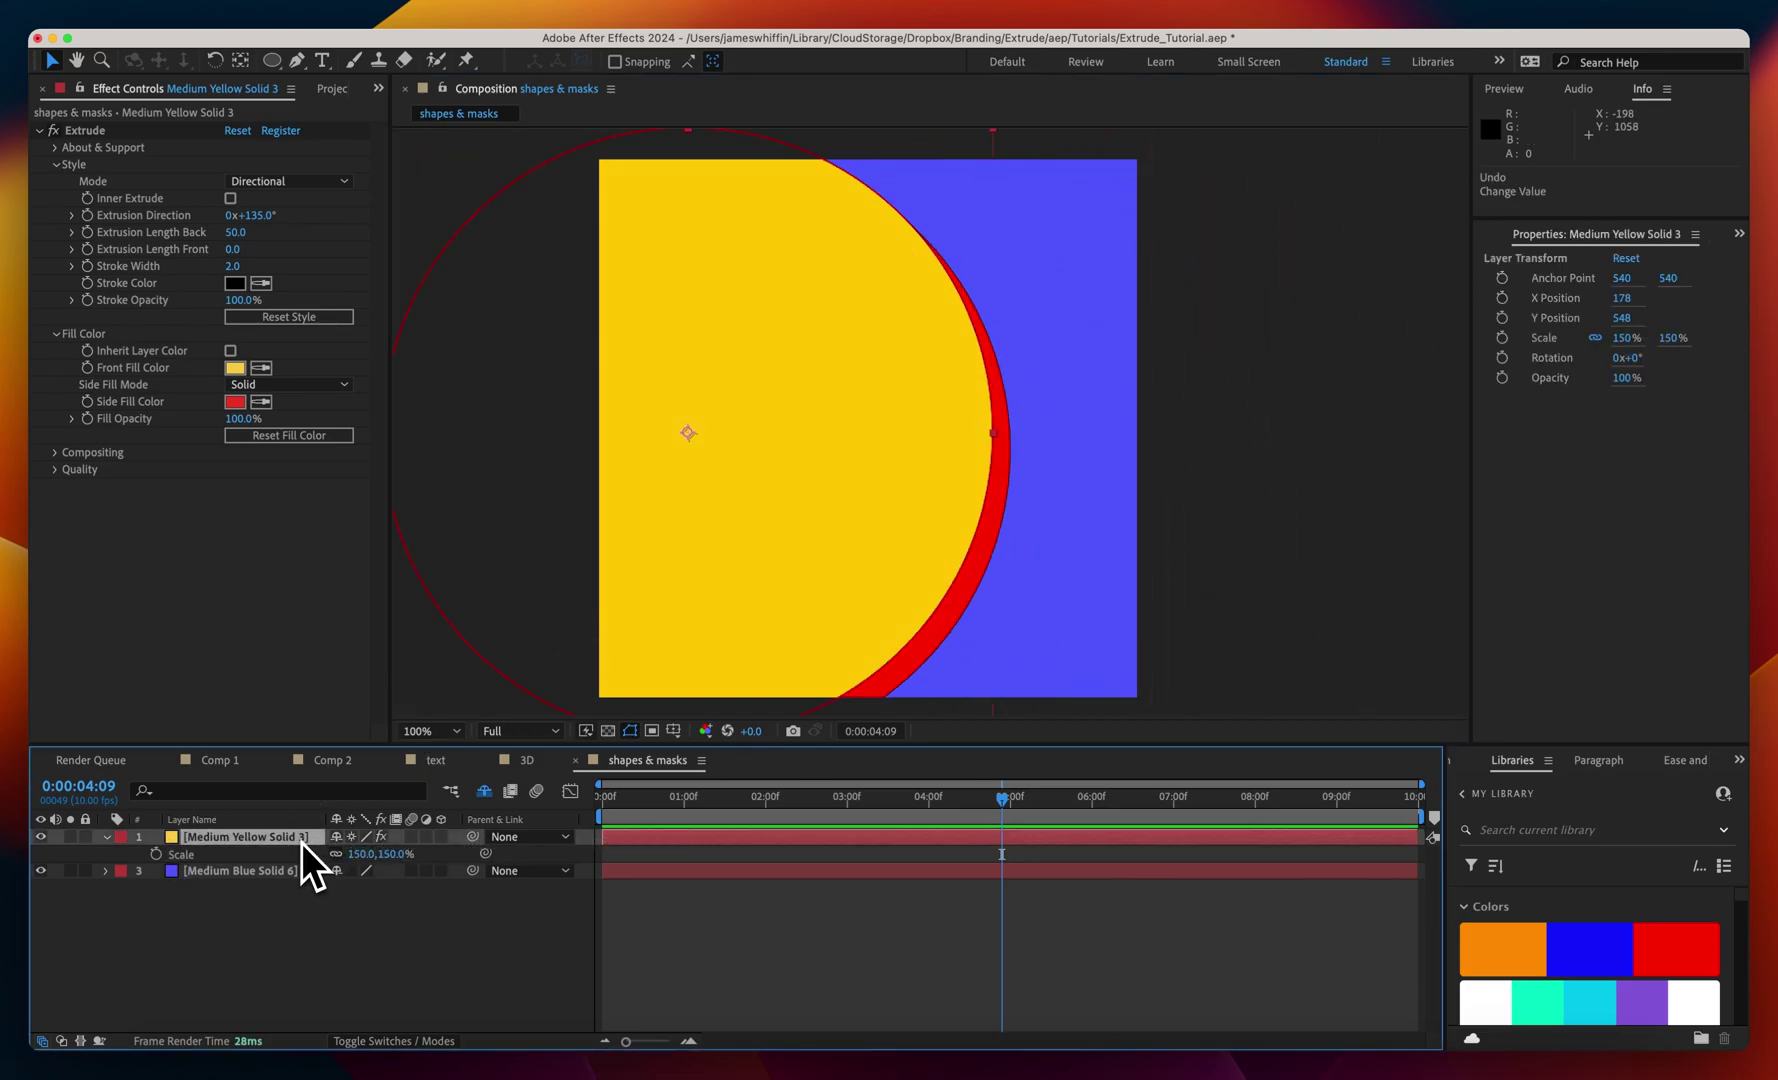
right_click(301, 842)
mouse_move(368, 525)
left_click(526, 524)
- Duplicate Mask 1 and set Mask 2 to Subtract with a bright green colour
key("super+d")
left_click(352, 907)
left_click(354, 935)
left_click(156, 905)
left_click(385, 819)
left_click_drag(362, 845, 429, 747)
key("Return")
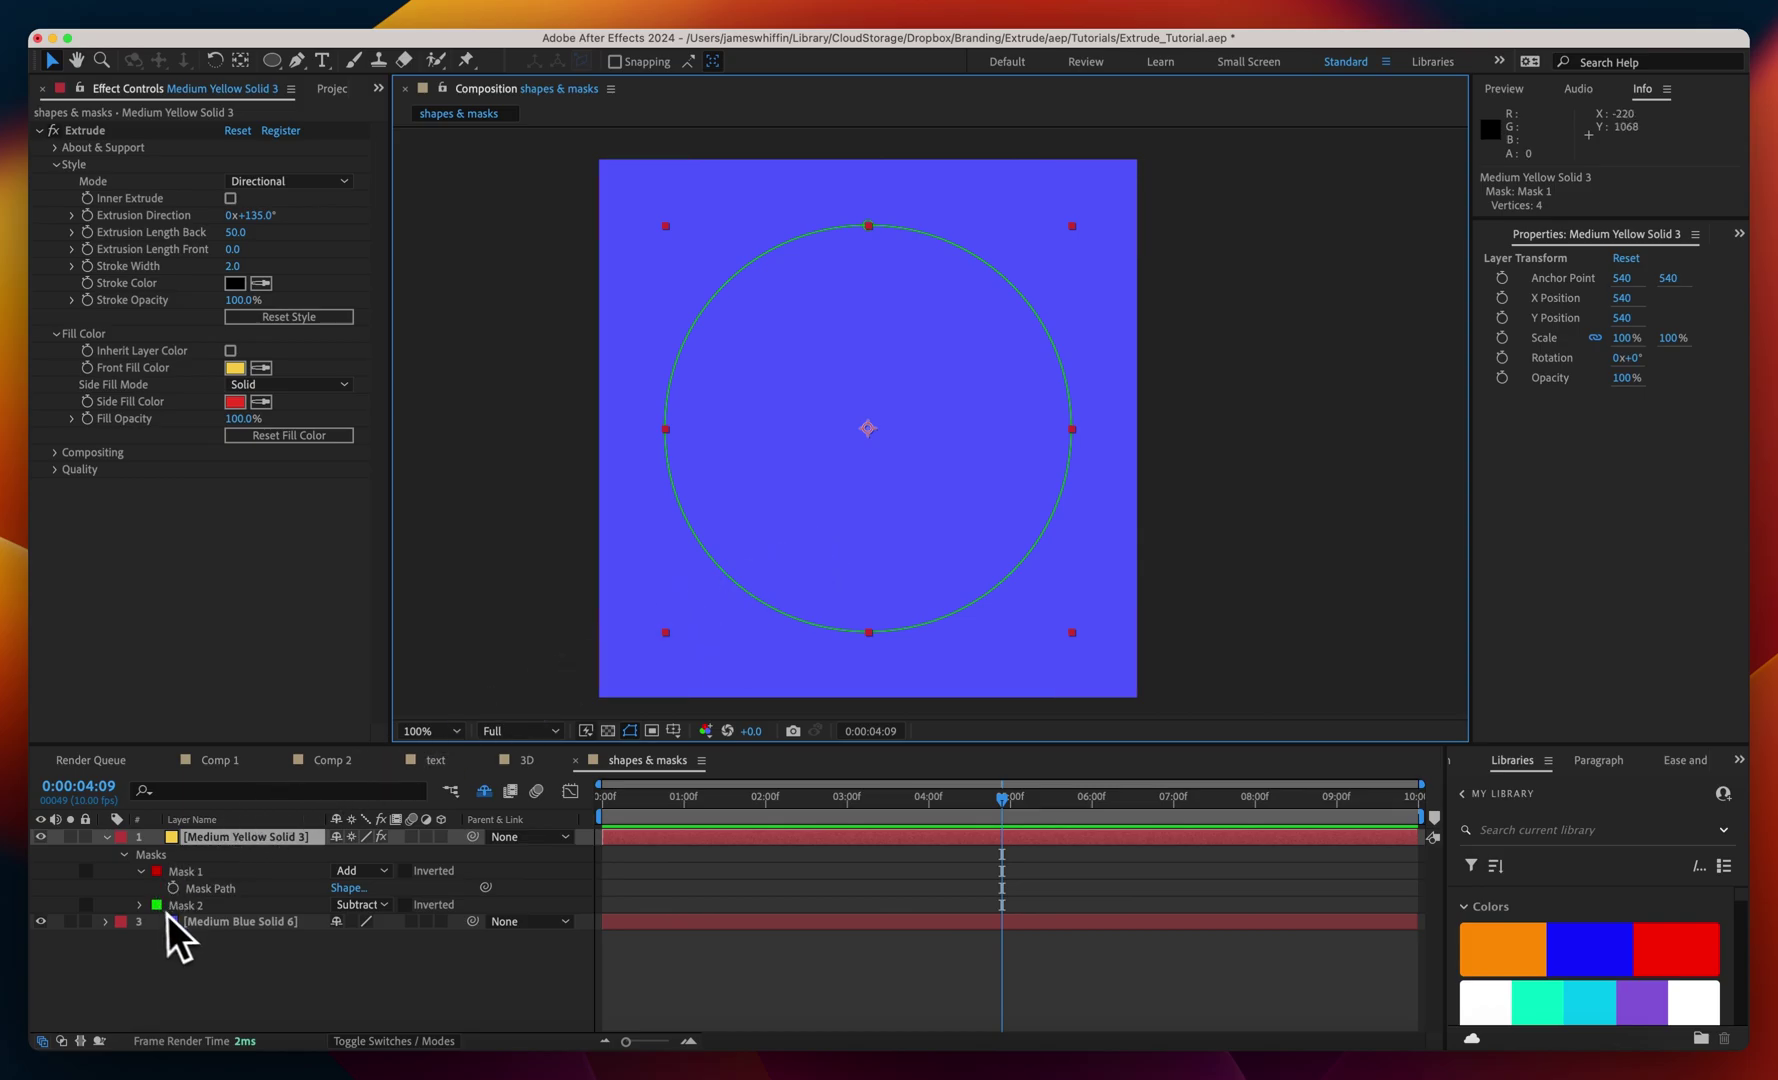
- Scale Mask 2 down to 84% and set its Mask Expansion to 0.0 pixels
left_click(139, 906)
left_click(200, 906)
double_click(842, 628)
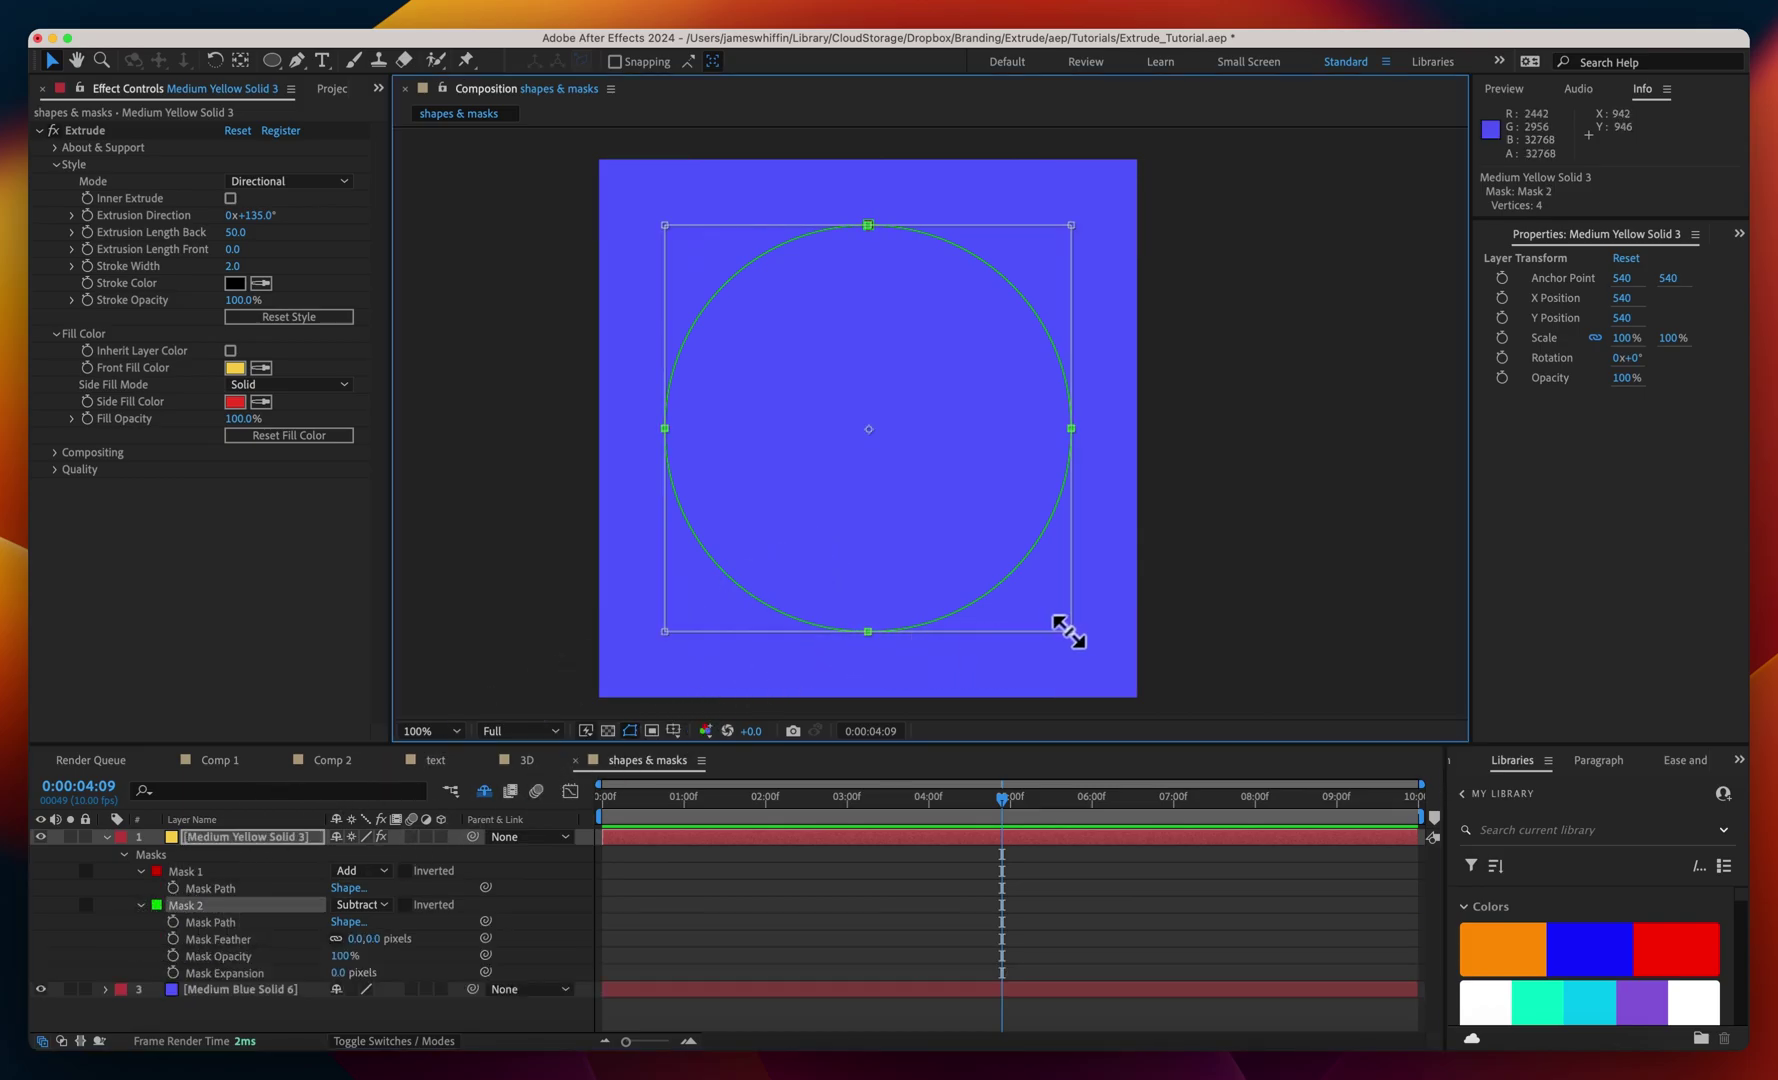
left_click_drag(1060, 627, 1039, 599)
left_click(831, 847)
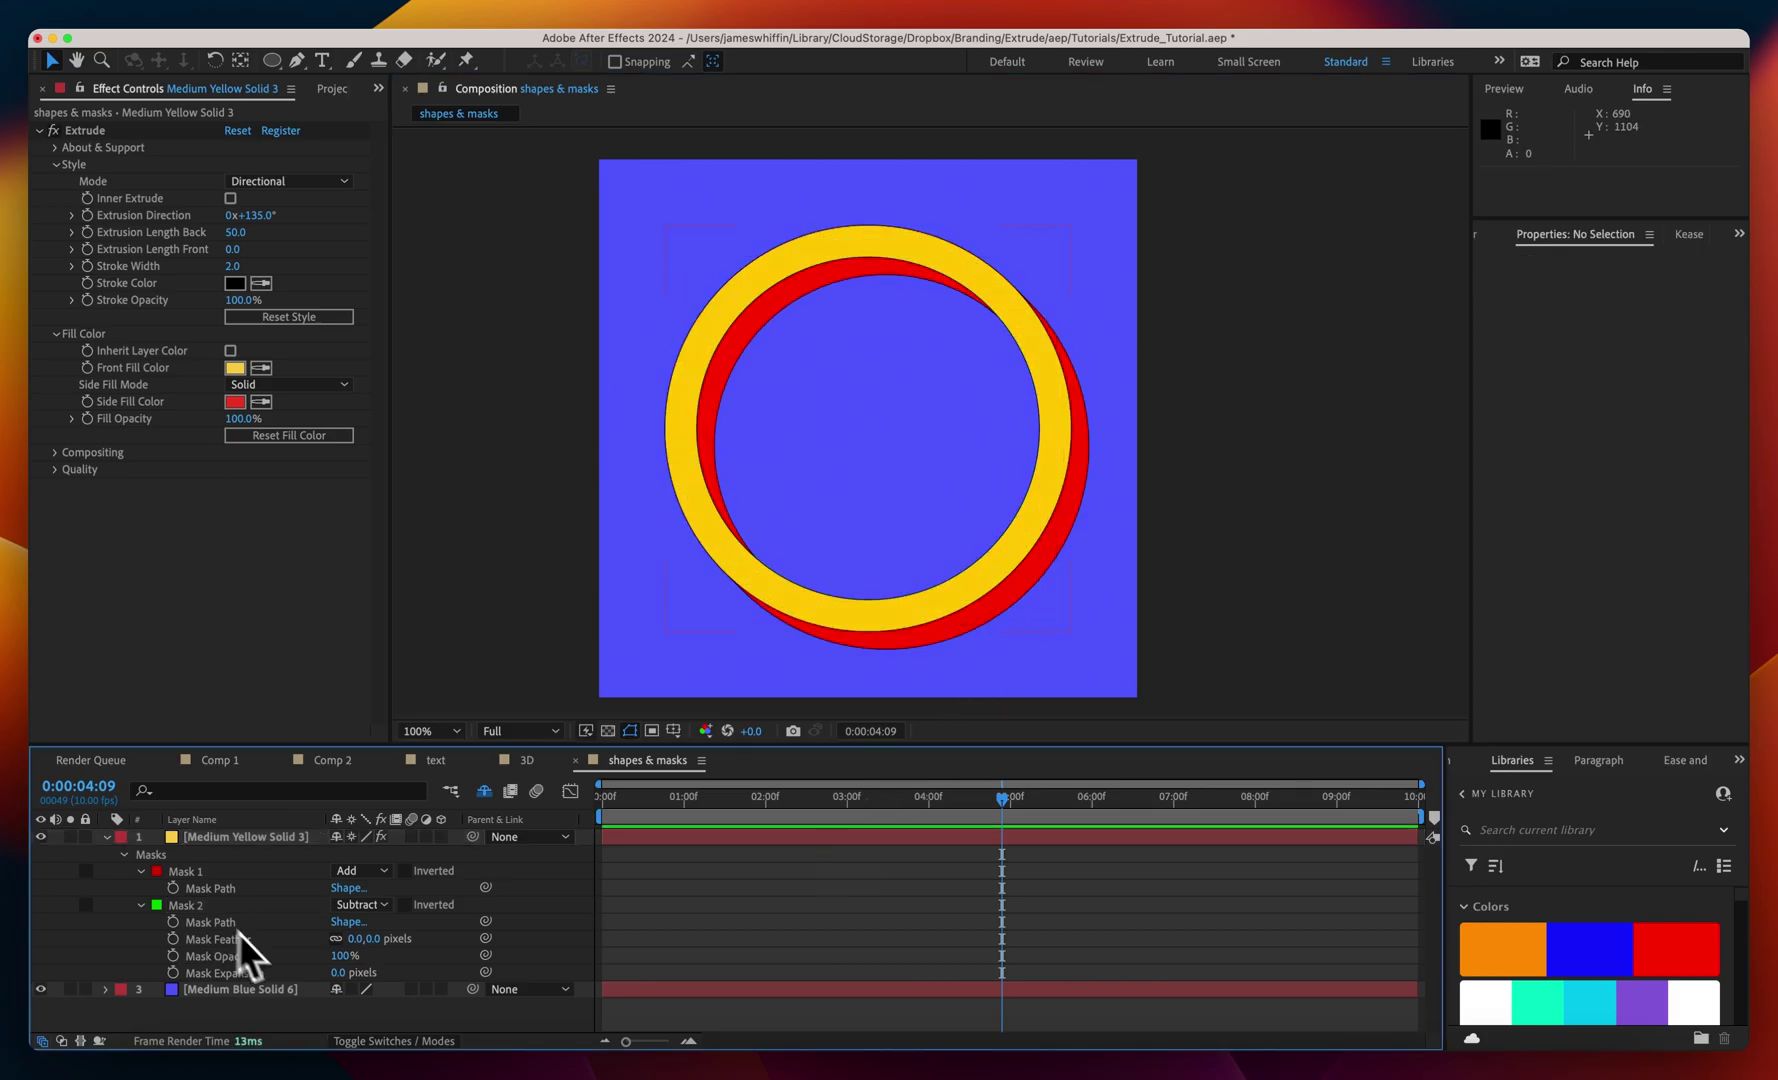
left_click(318, 972)
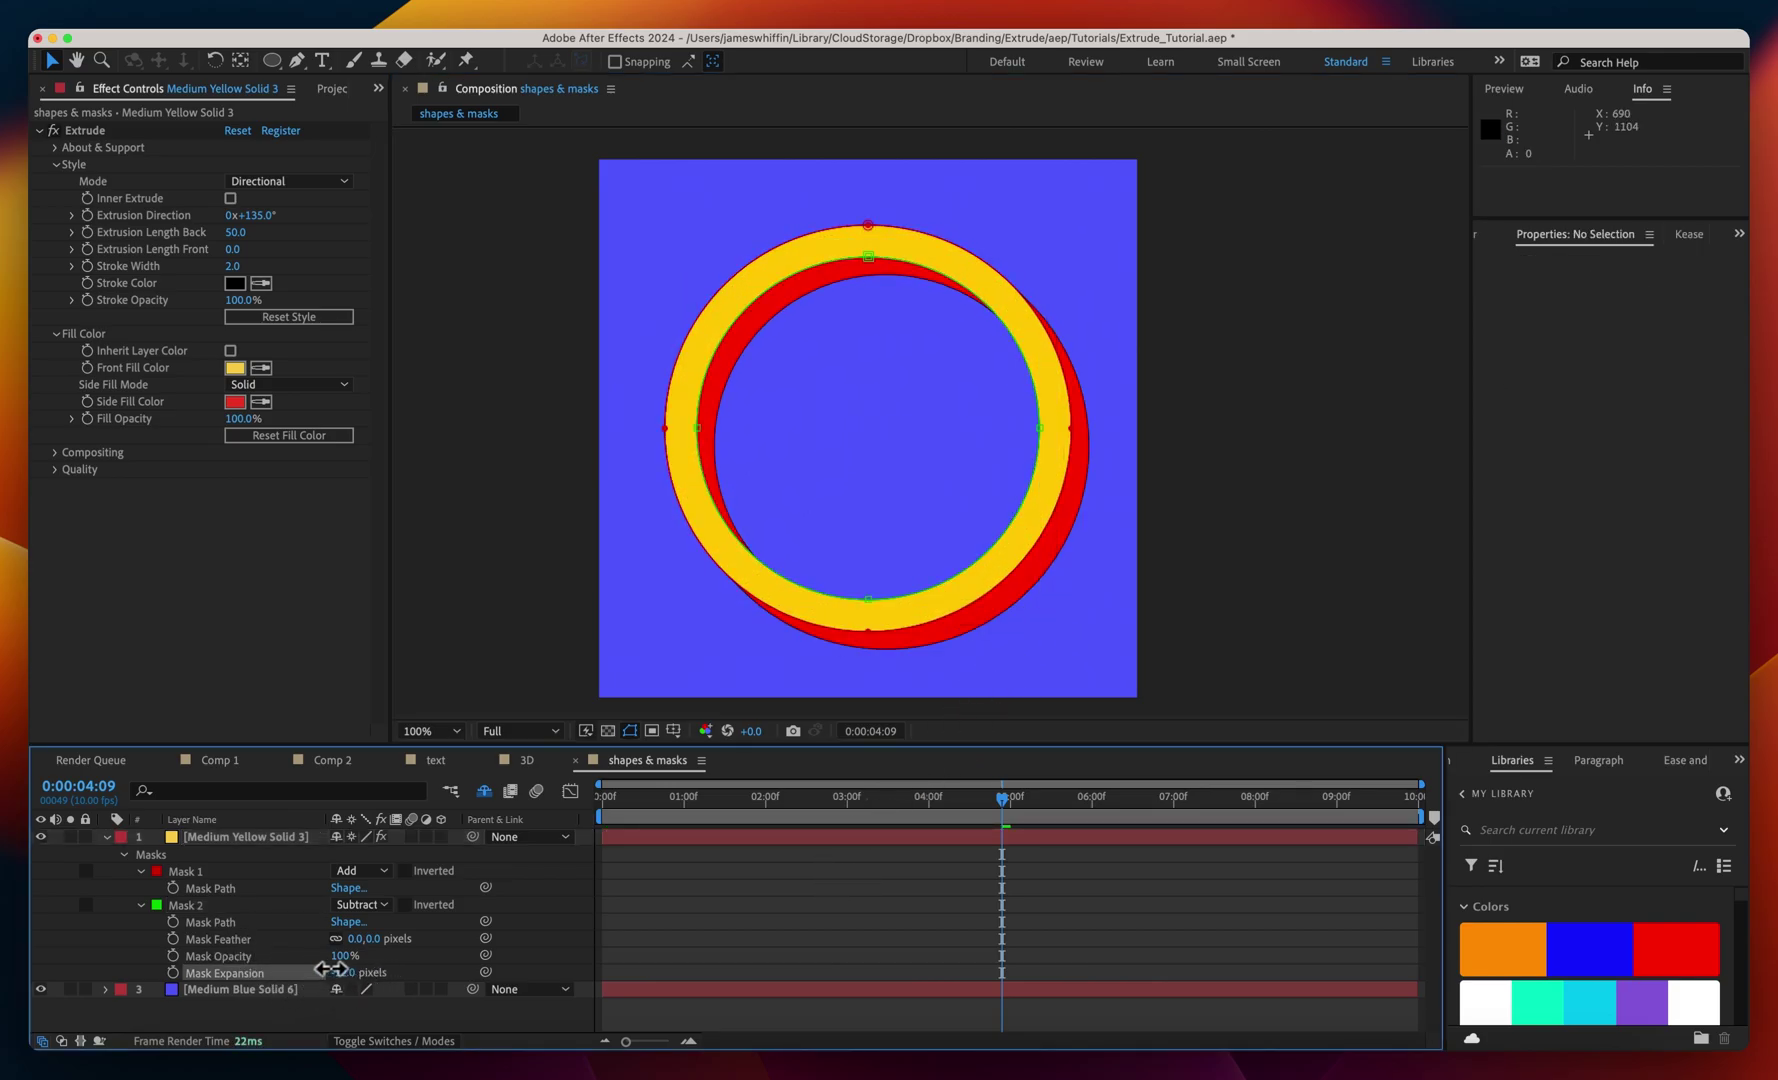
left_click_drag(330, 969, 390, 975)
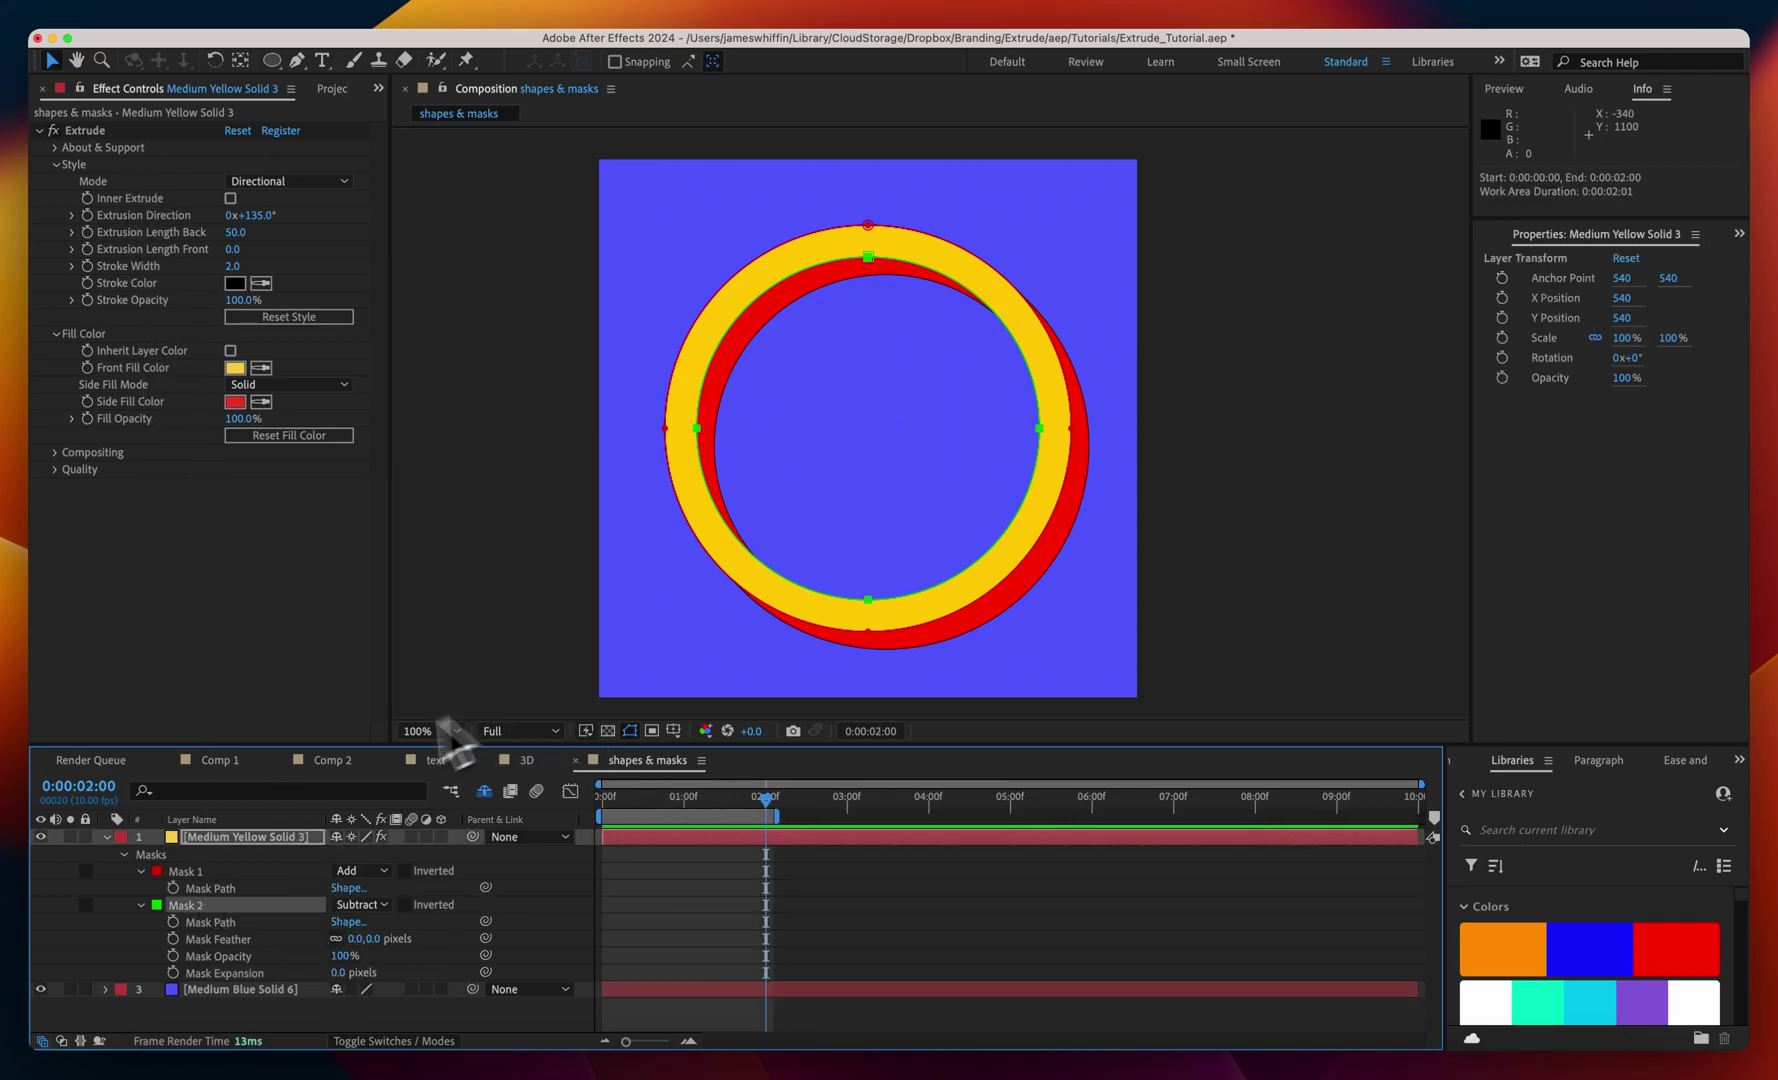
- Keyframe Mask 2's path at 2:00 and shrink it to almost nothing at 0:00
left_click(173, 921)
key("Home")
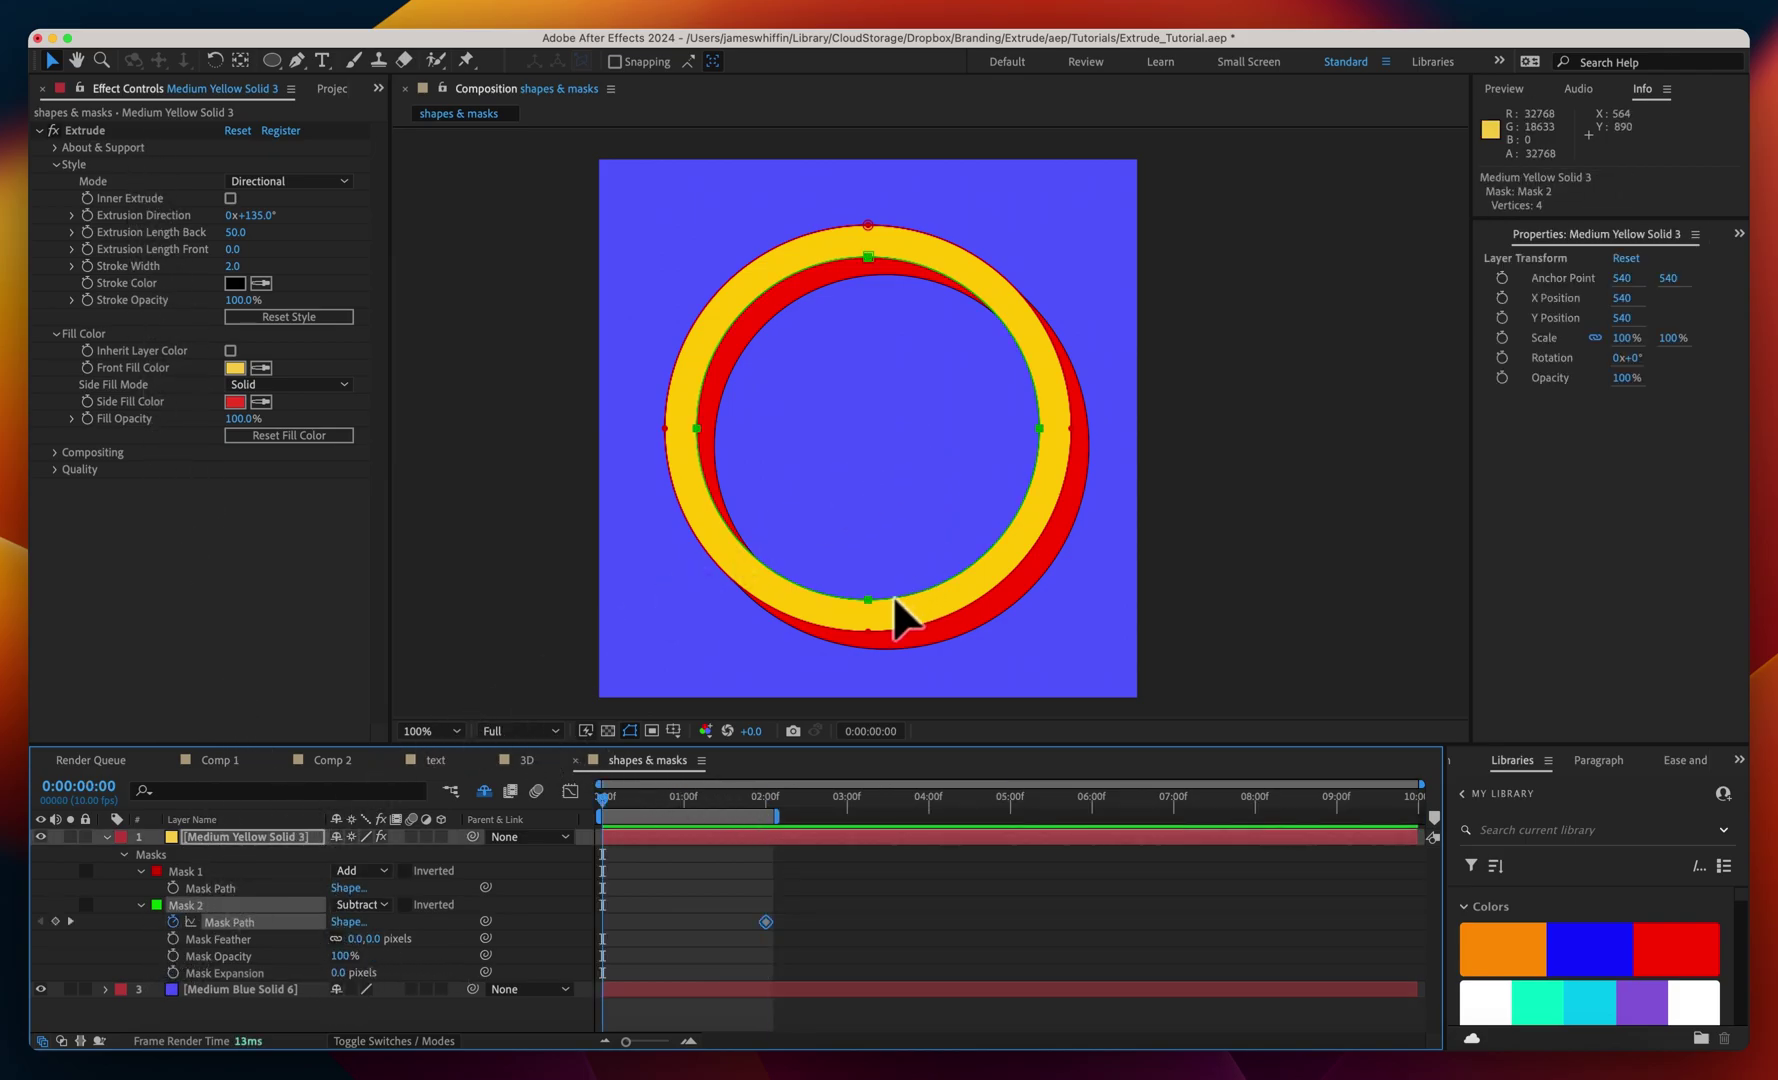
double_click(866, 602)
left_click_drag(1040, 598, 917, 430)
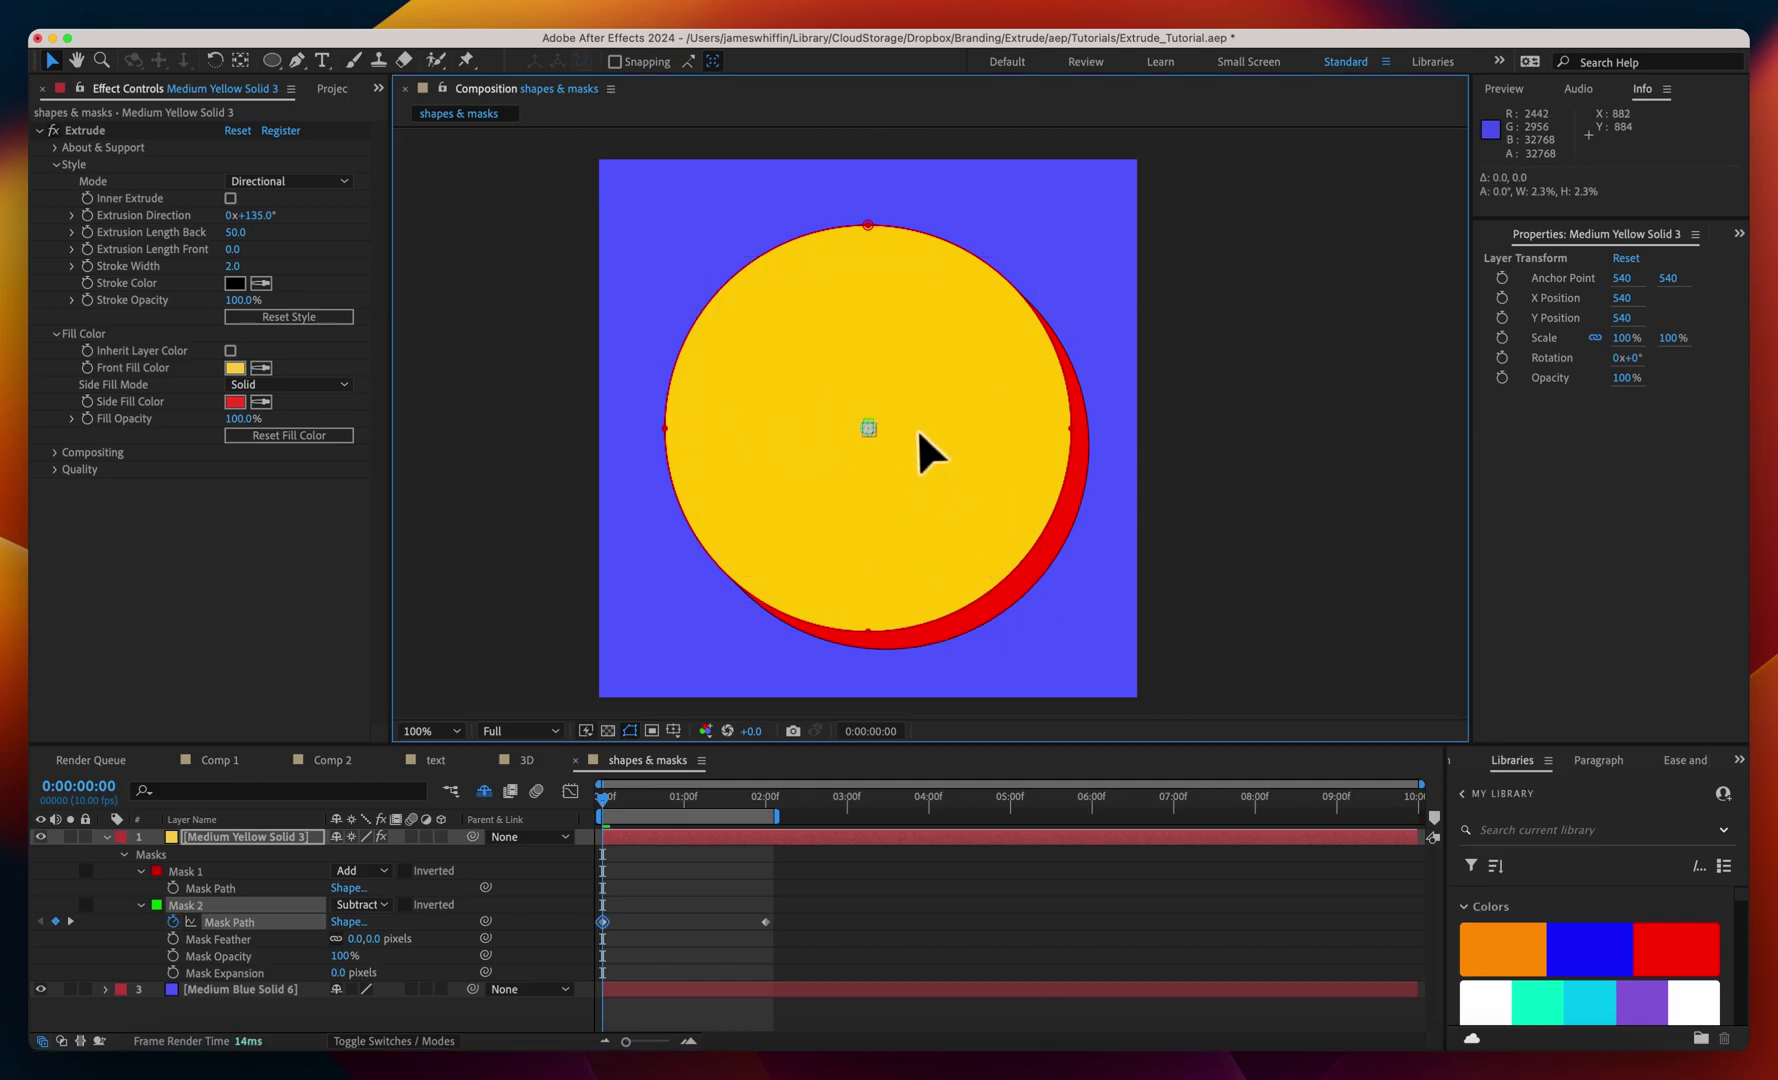
left_click(615, 853)
key("space")
left_click(270, 906)
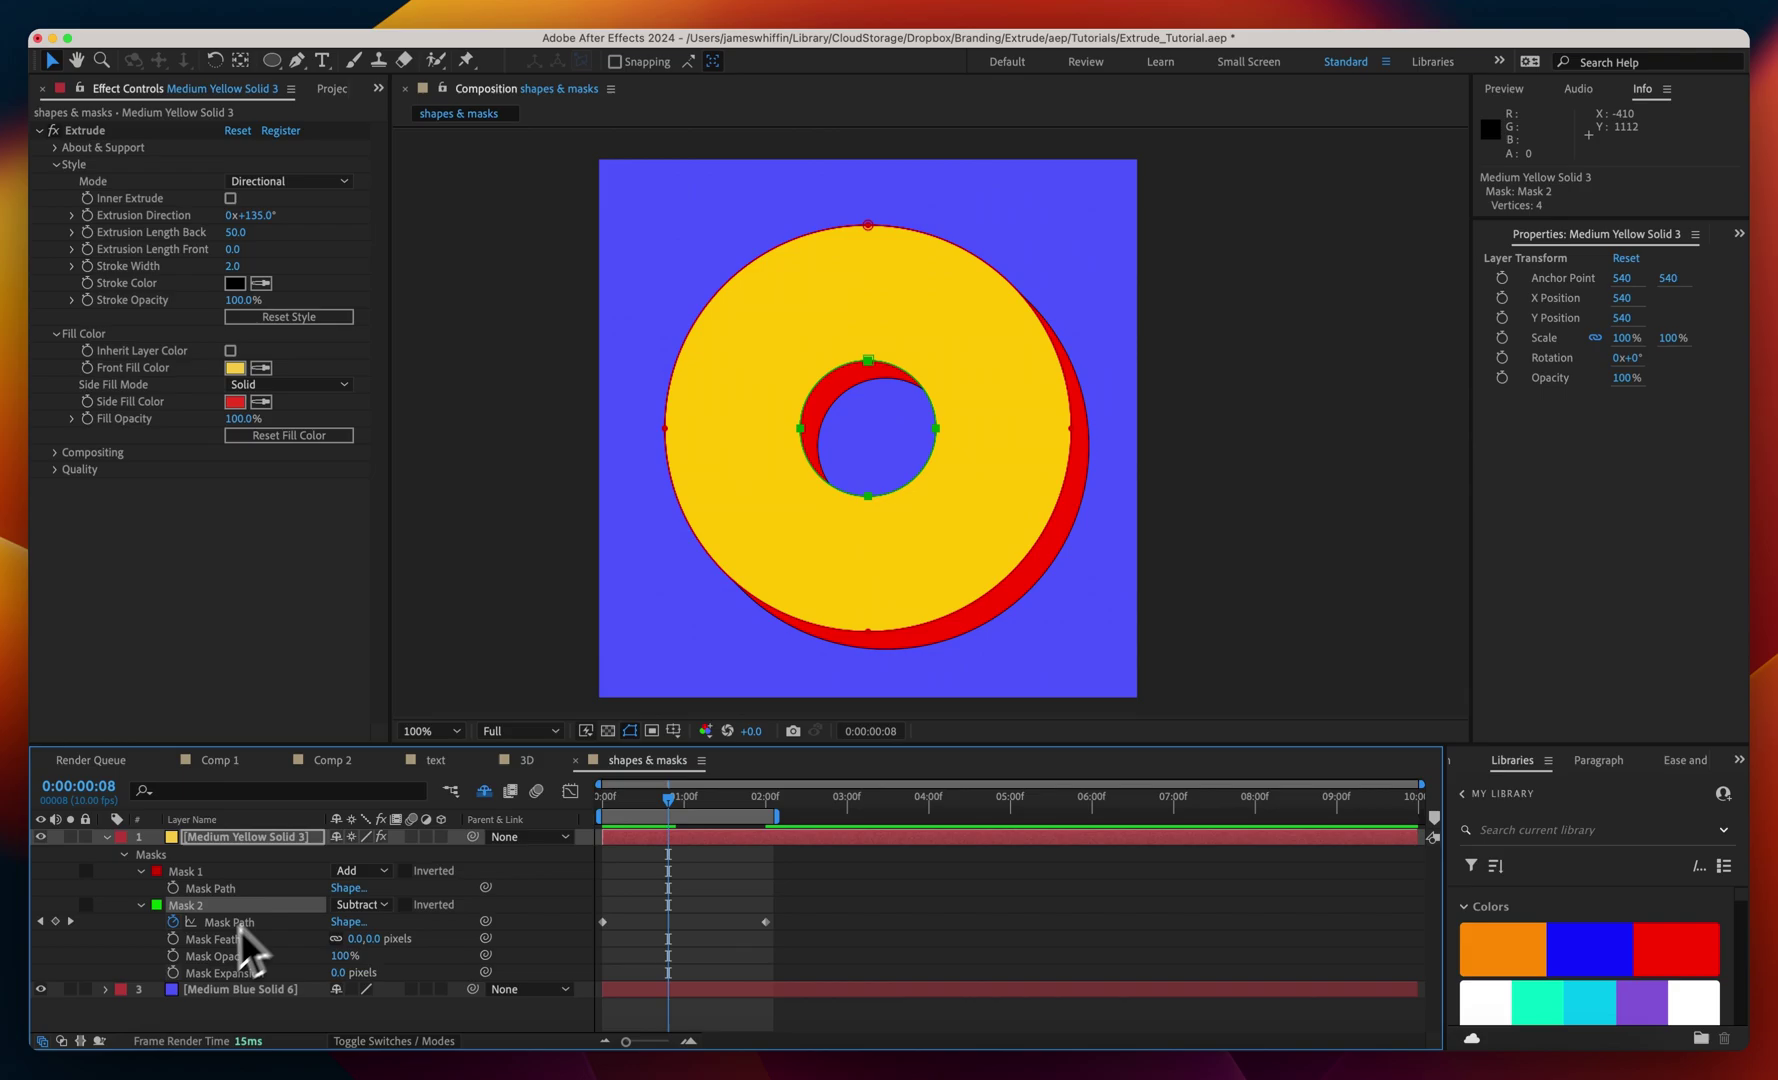
- Try Intersect and Inverted on Mask 2, then set its mode to None
left_click(339, 911)
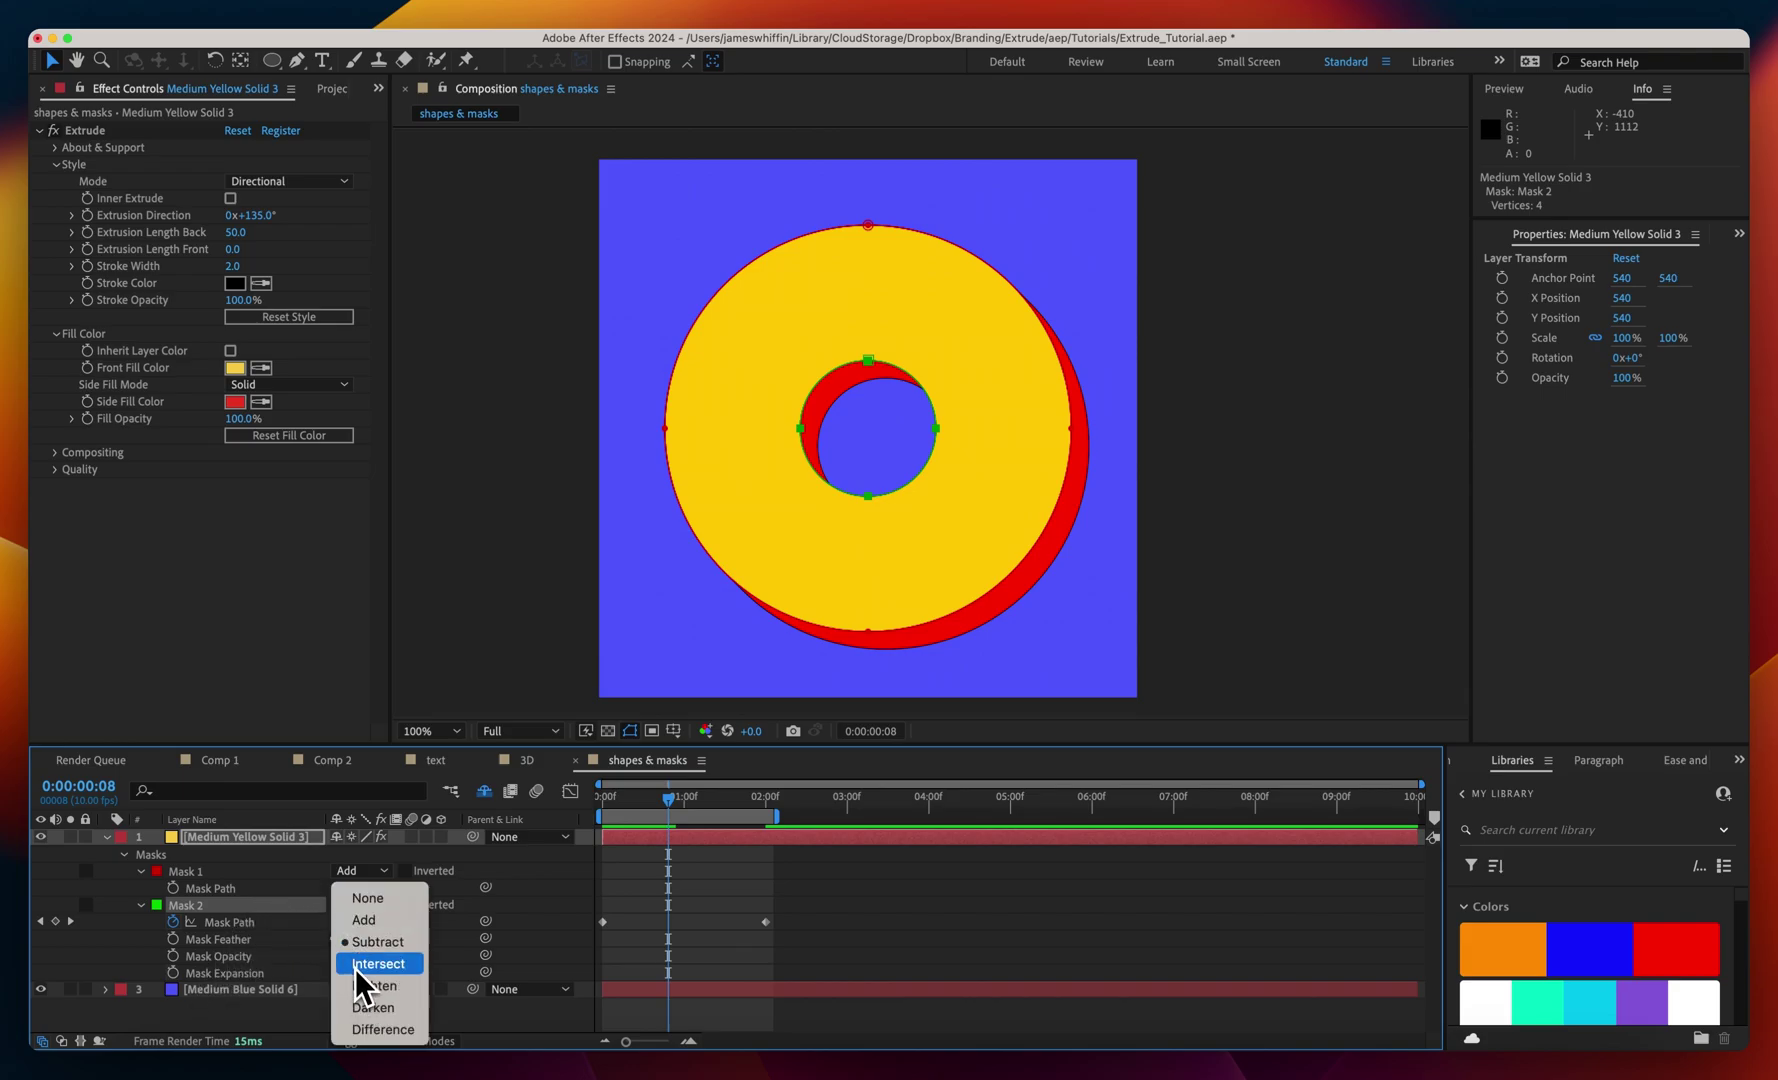
left_click(410, 963)
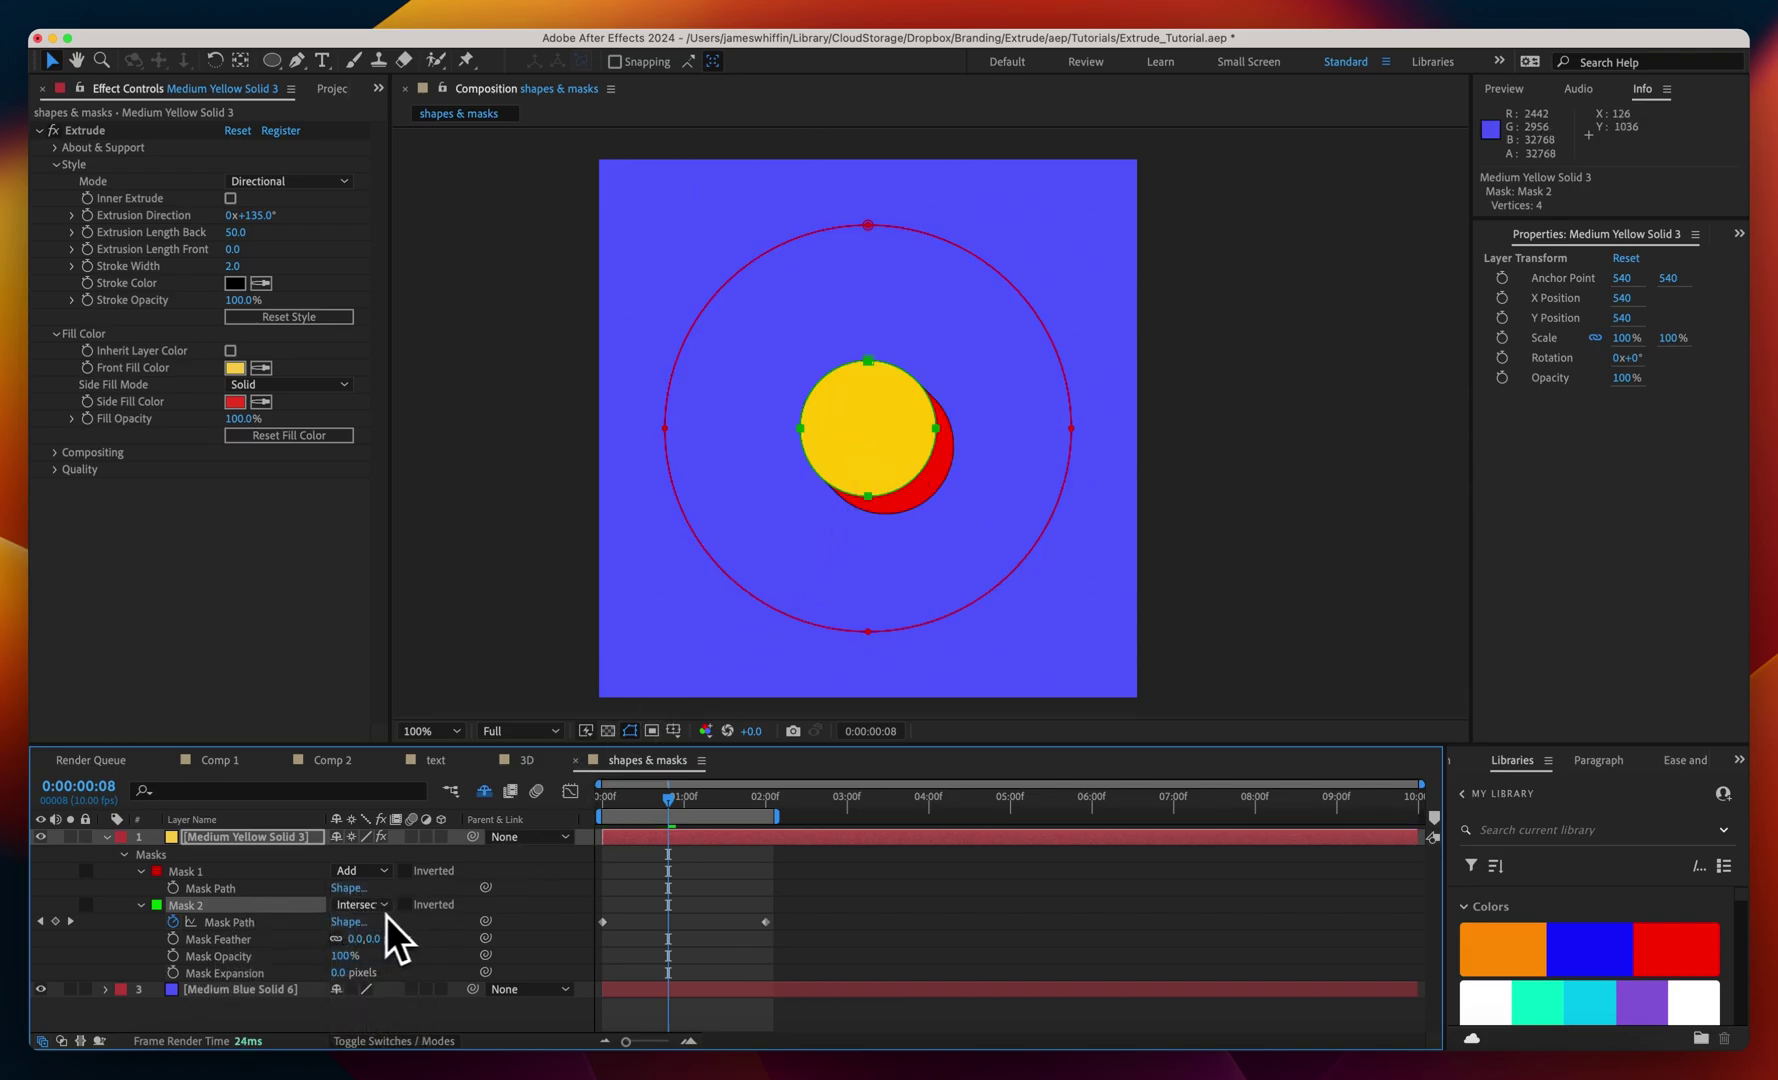
left_click(404, 905)
left_click(400, 912)
left_click(385, 906)
left_click(381, 906)
- Set Mask 1 to Subtract and Mask 2 to Add, and move Mask 2 above Mask 1
left_click(189, 872)
left_click(335, 871)
left_click(356, 931)
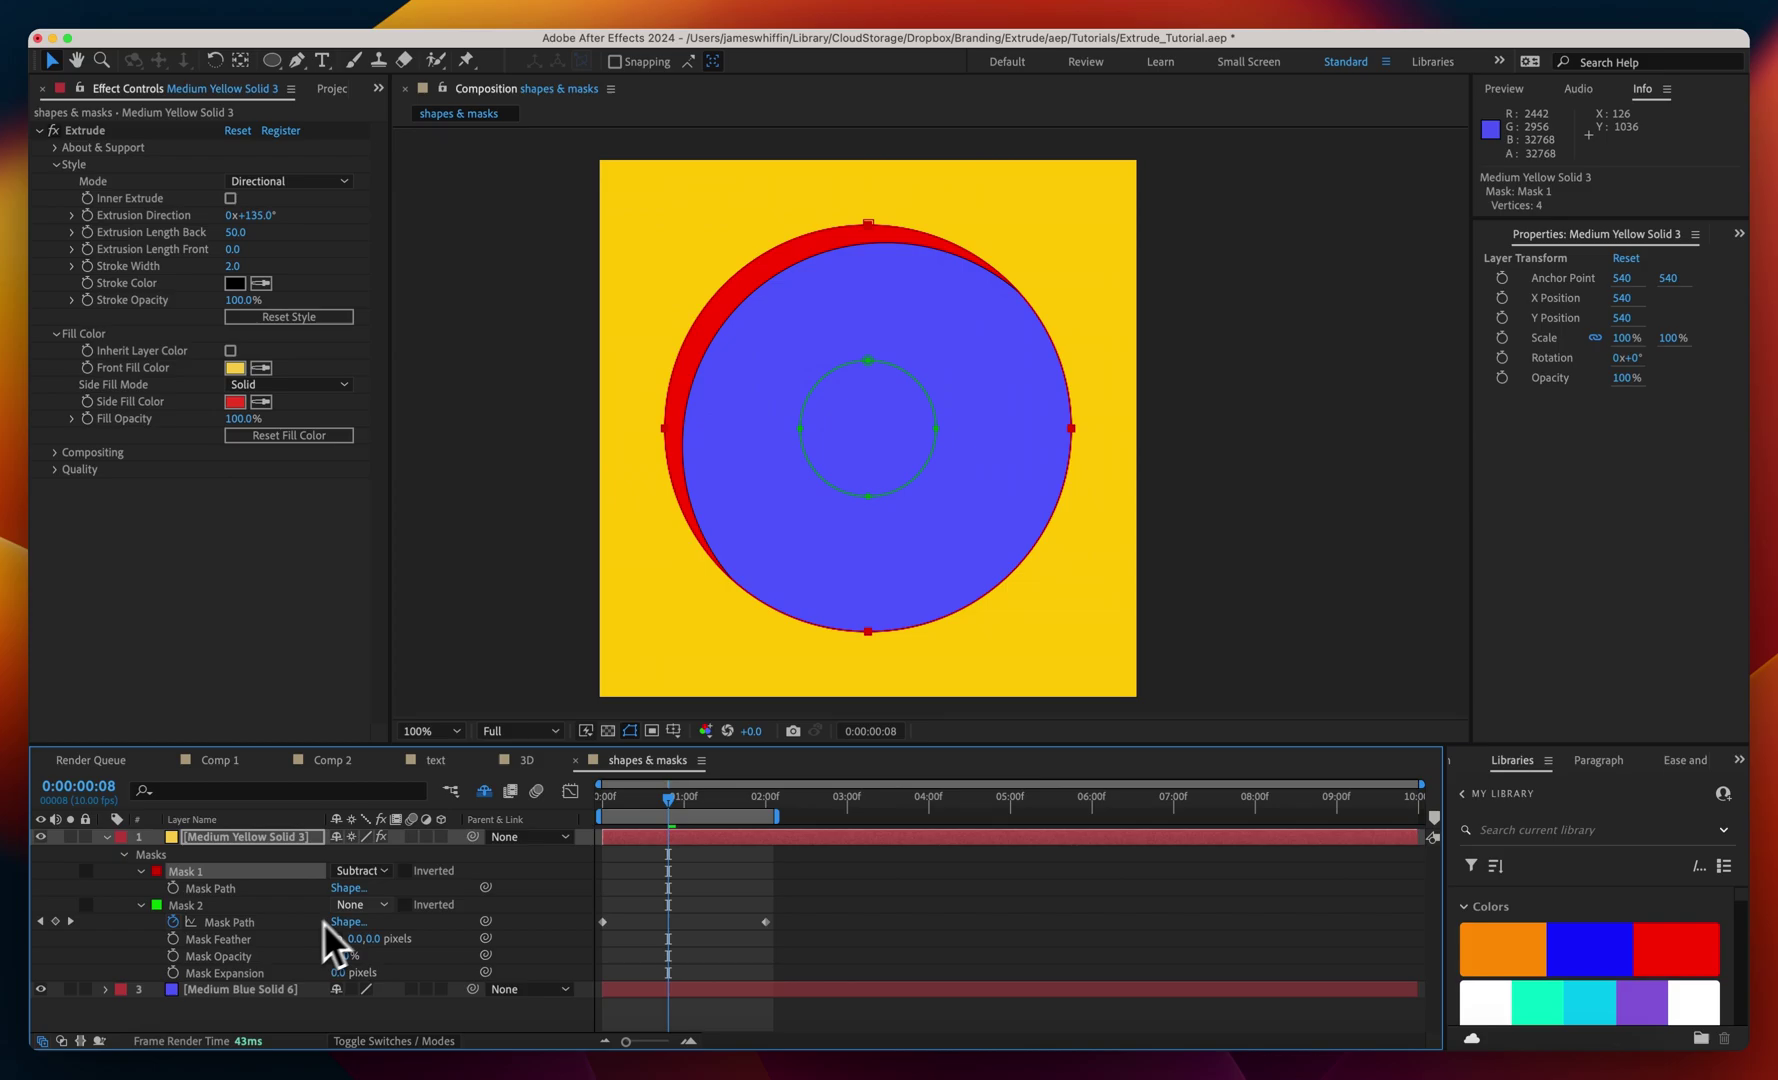
left_click(350, 906)
left_click(358, 922)
left_click_drag(265, 905, 218, 968)
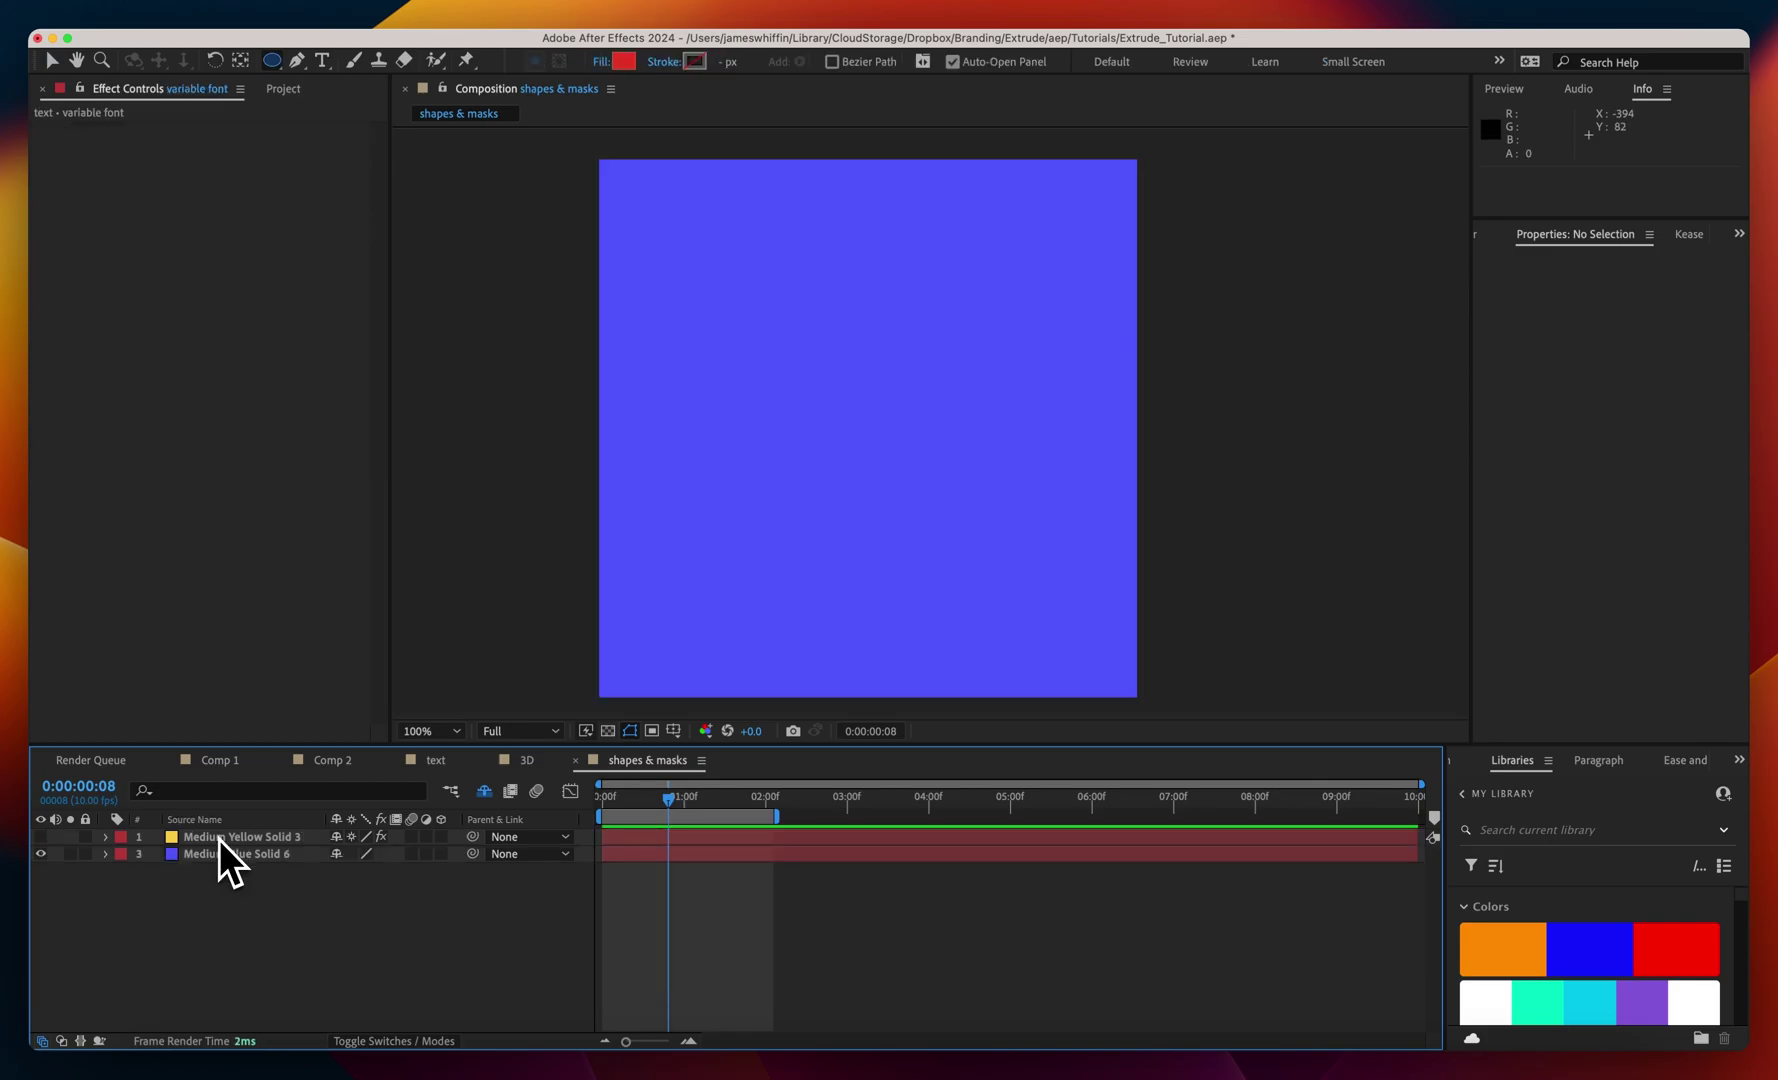
- Add a composition-filling ellipse shape layer and apply the Extrude effect to it
left_click(271, 60)
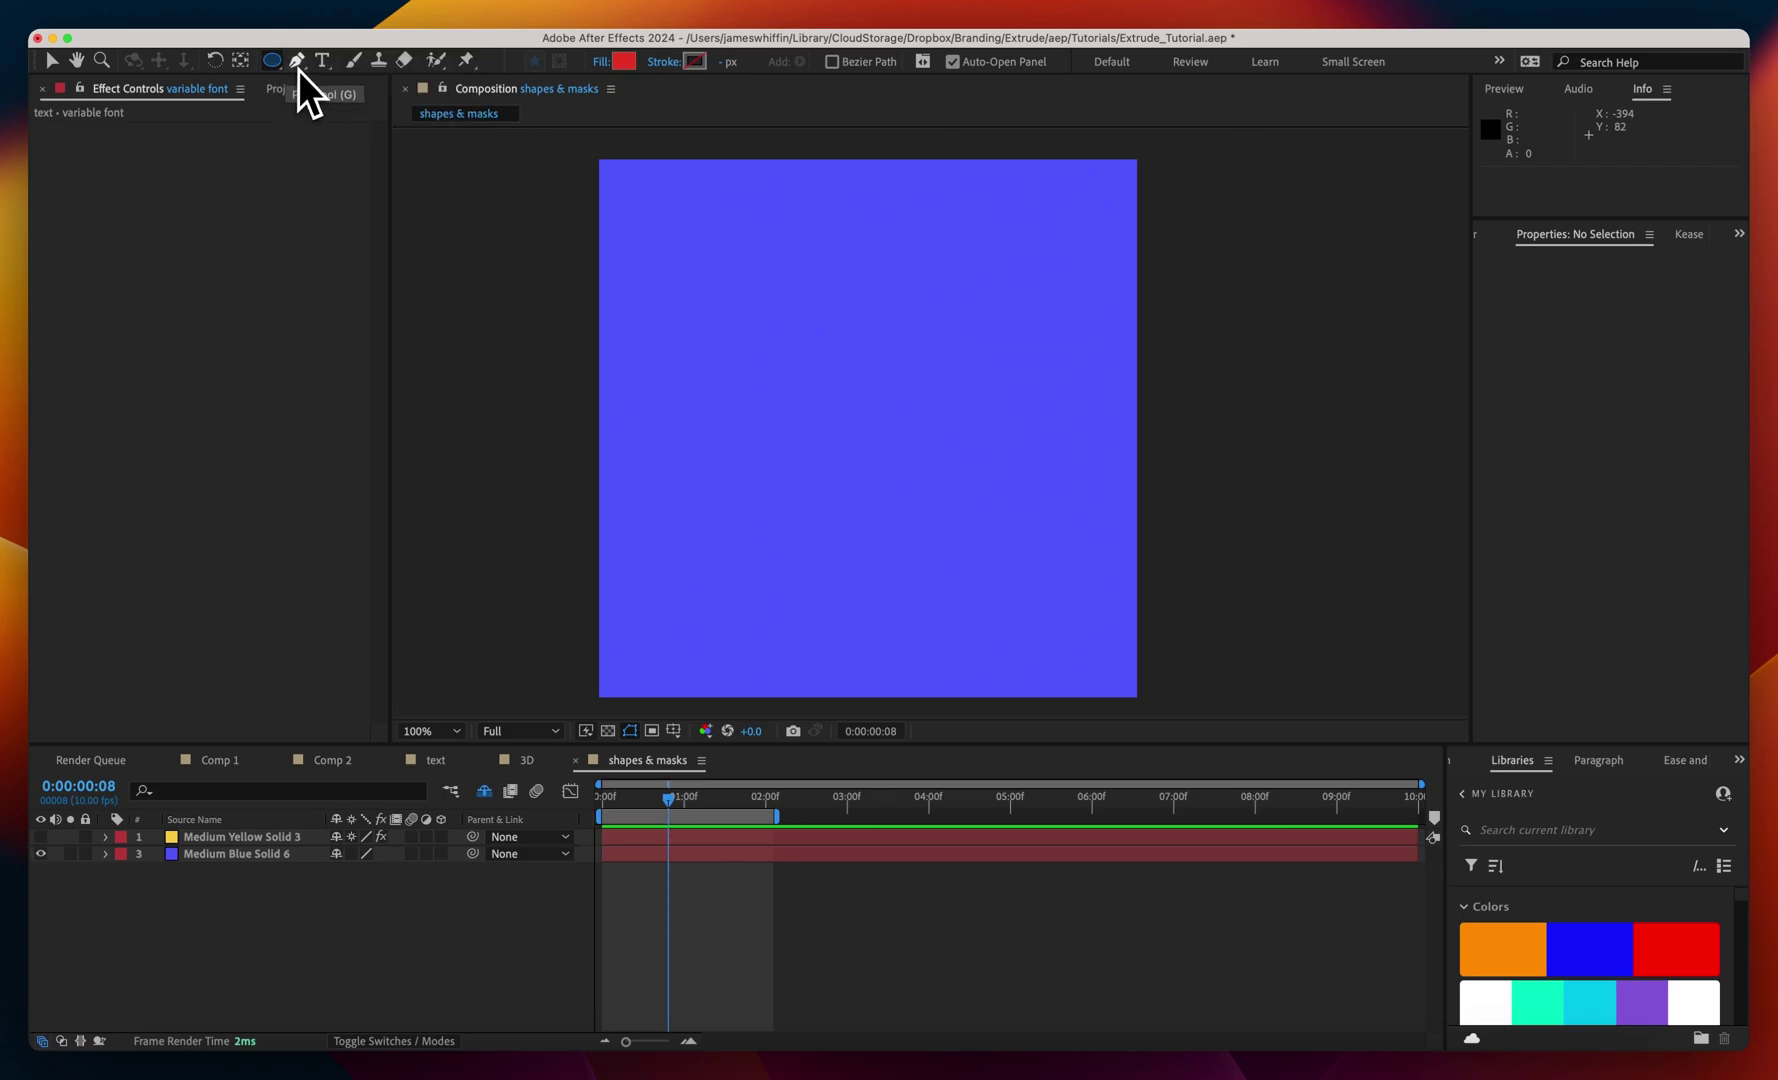
left_click(298, 61)
left_click(278, 60)
double_click(272, 60)
key("v")
key("ctrl+space")
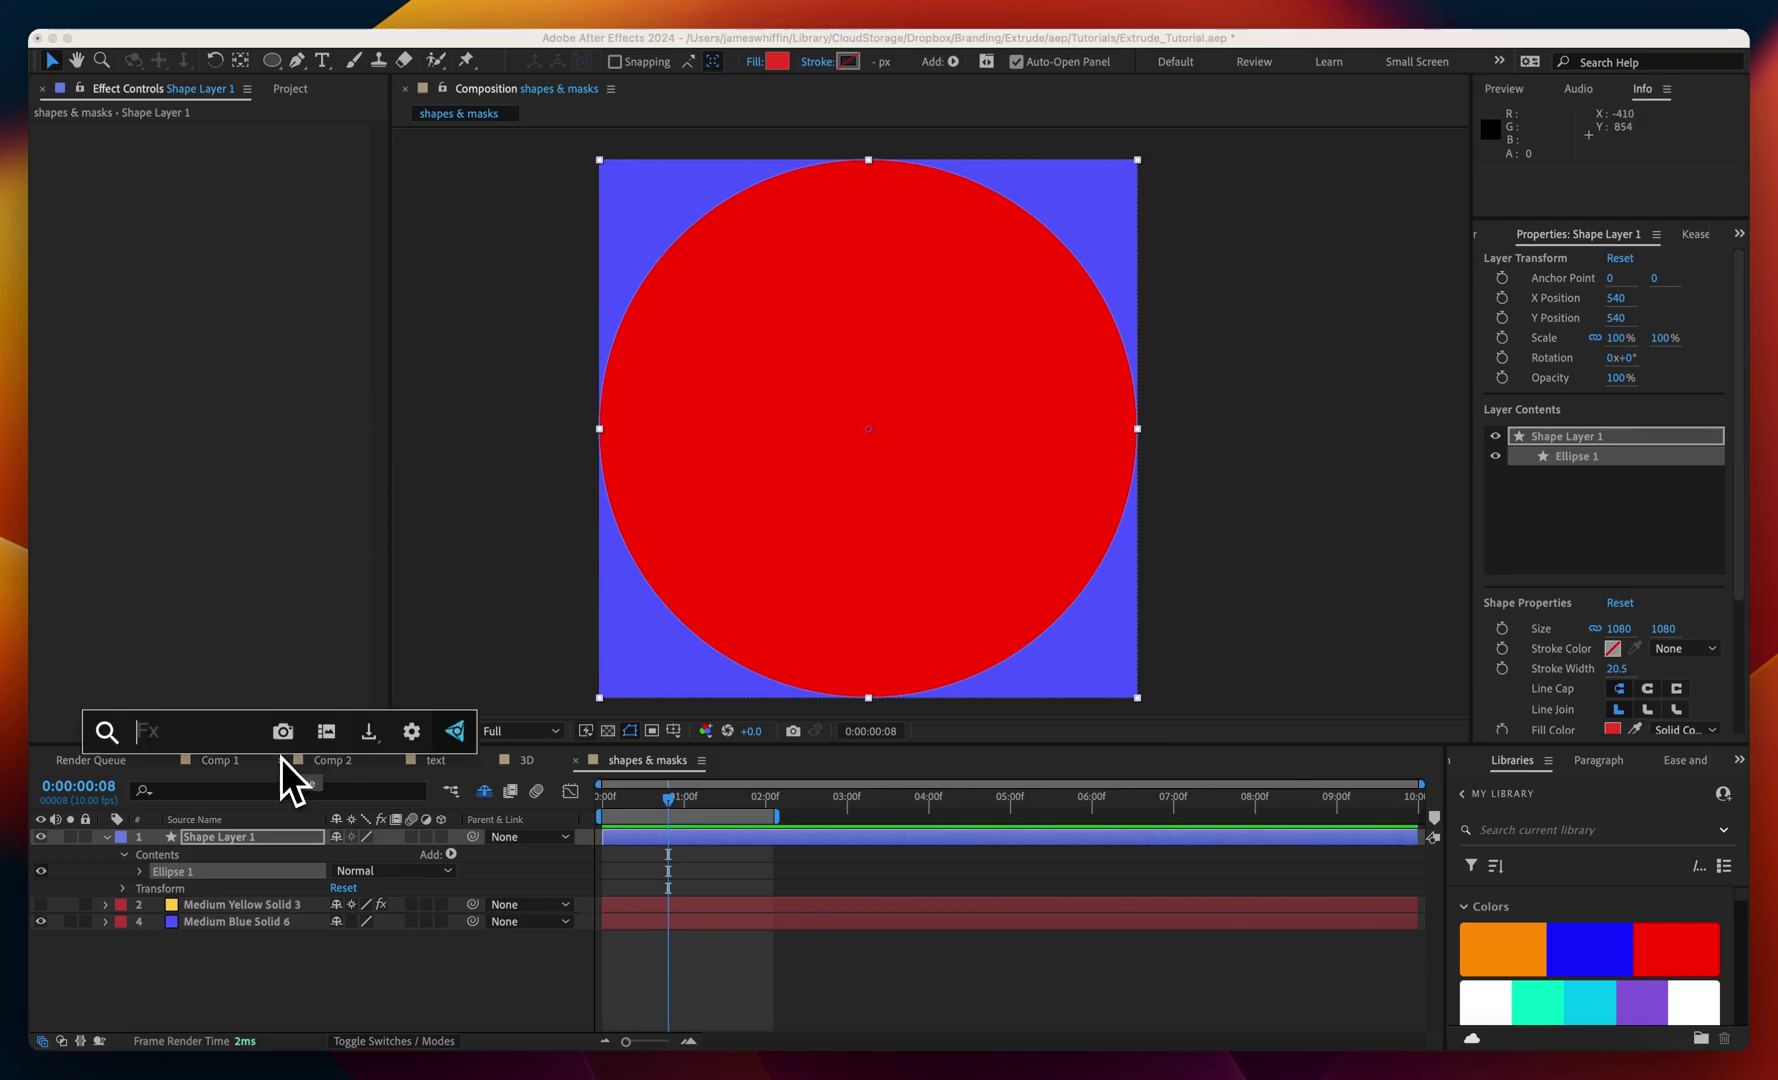
type("extrude")
key("Return")
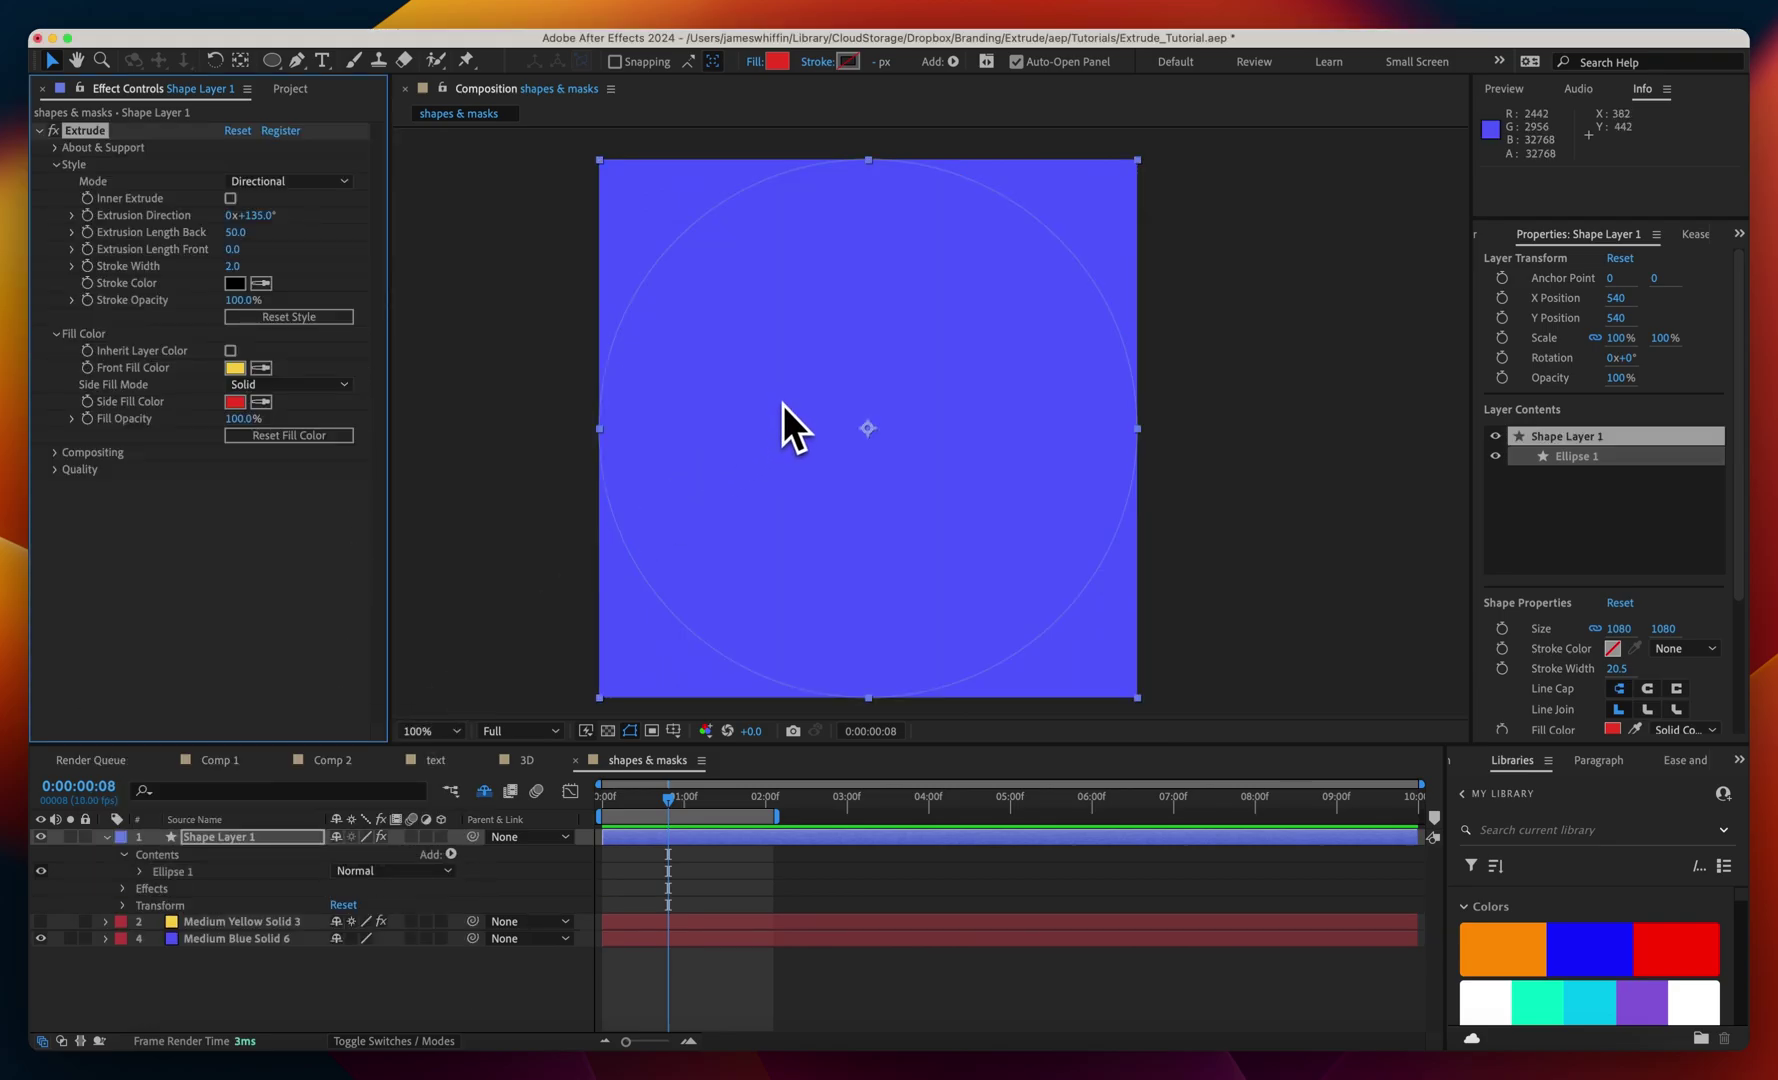
- Shrink the Ellipse Path size to 951 and convert it to a Bezier path
left_click(141, 872)
left_click(157, 888)
left_click_drag(378, 904, 183, 924)
right_click(222, 897)
left_click(244, 906)
left_click(140, 906)
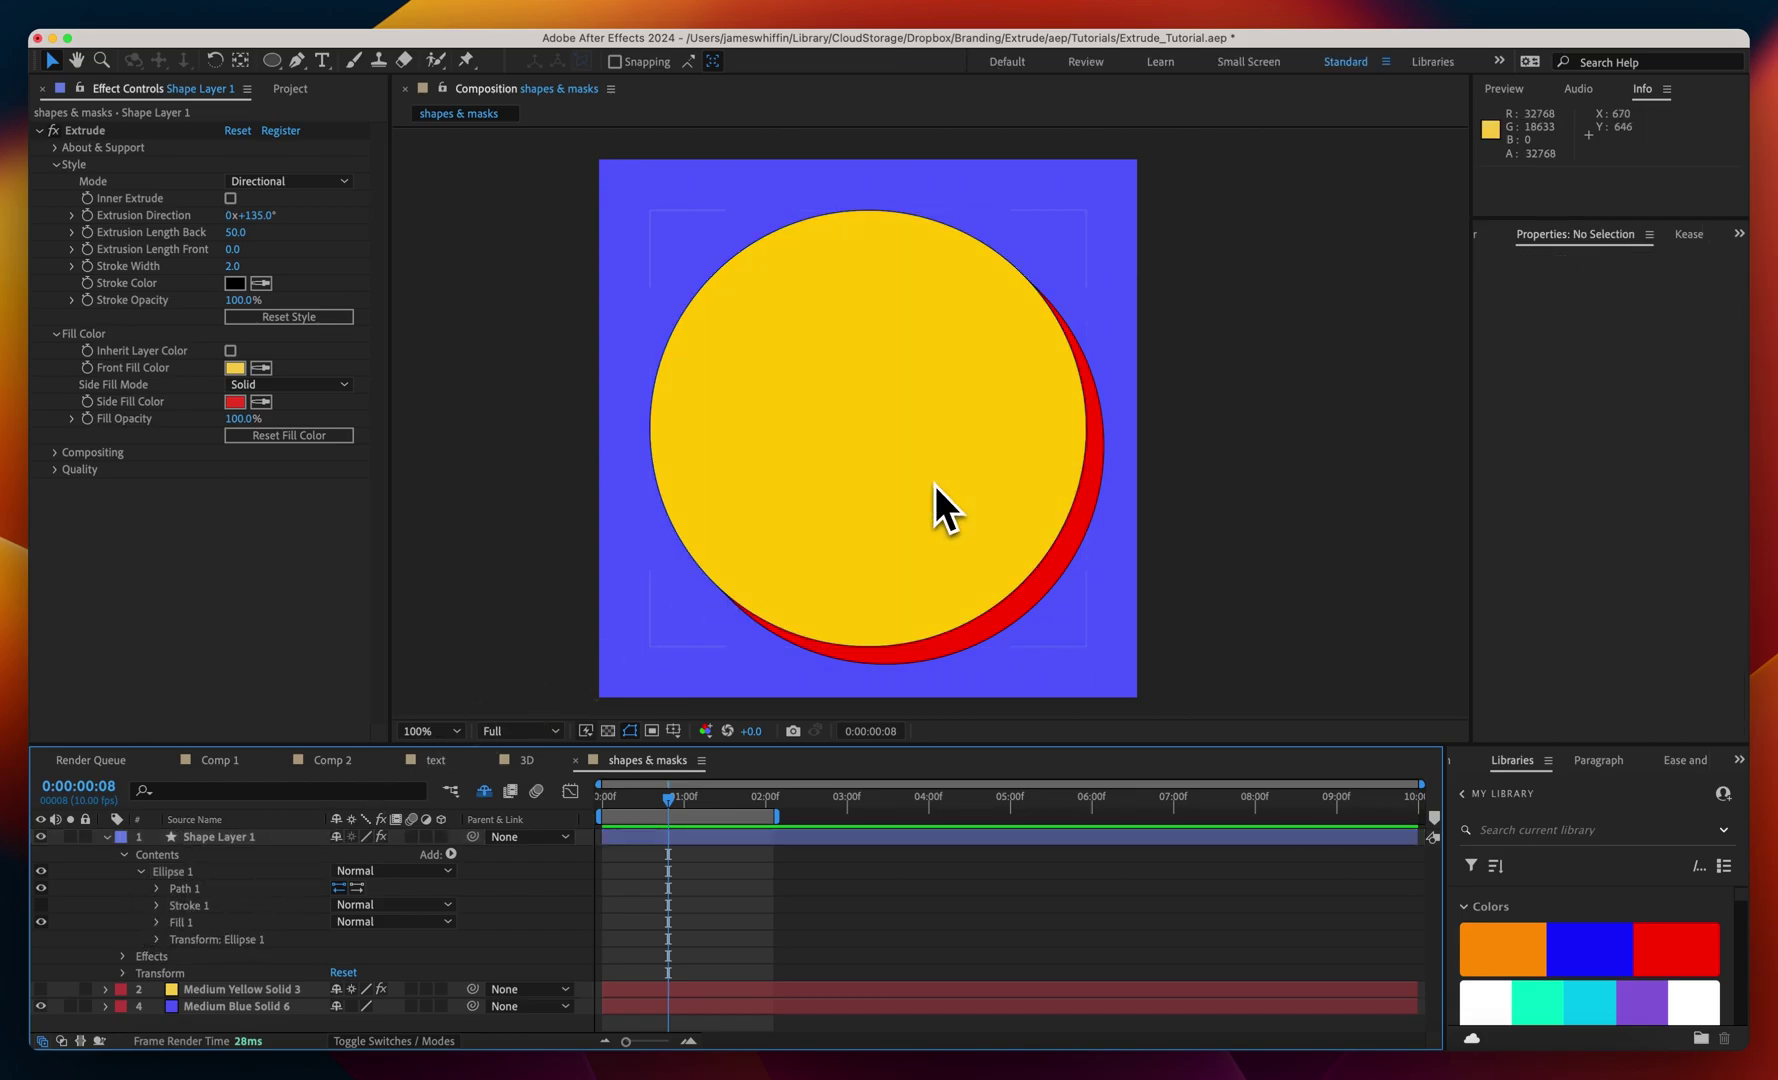
- Duplicate Path 1 as Path 2 and nudge the copy right into an overlapping circle
left_click(201, 888)
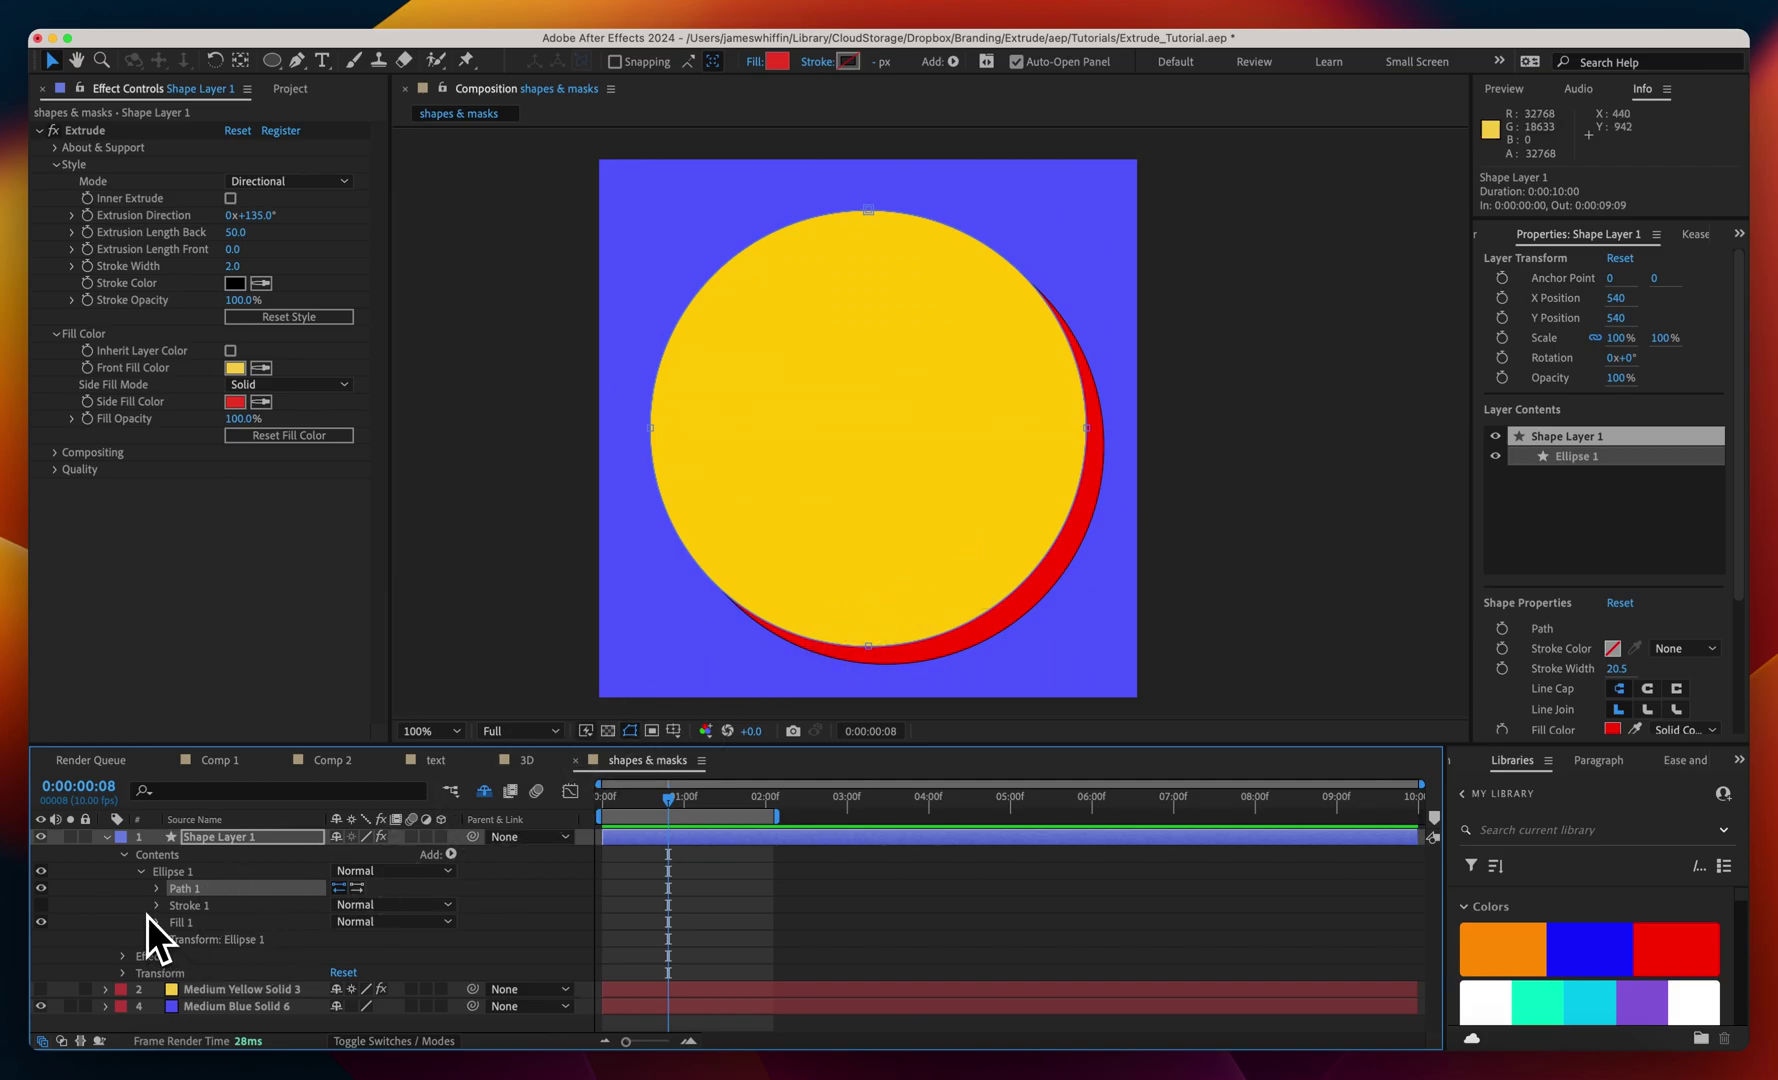
key("super+d")
left_click(156, 905)
left_click(257, 921)
key("shift+Right")
key("shift+Right")
key("shift+Right")
key("shift+Right")
key("shift+Right")
key("shift+Right")
key("shift+Right")
key("shift+Right")
key("shift+Right")
key("shift+Right")
key("shift+Right")
key("shift+Right")
key("shift+Right")
key("shift+Right")
key("shift+Right")
key("shift+Right")
key("shift+Right")
key("shift+Right")
key("shift+Right")
key("shift+Right")
key("shift+Right")
key("shift+Right")
key("shift+Right")
key("shift+Right")
key("shift+Right")
key("shift+Right")
key("shift+Right")
key("shift+Right")
key("shift+Right")
key("shift+Right")
key("shift+Right")
key("shift+Right")
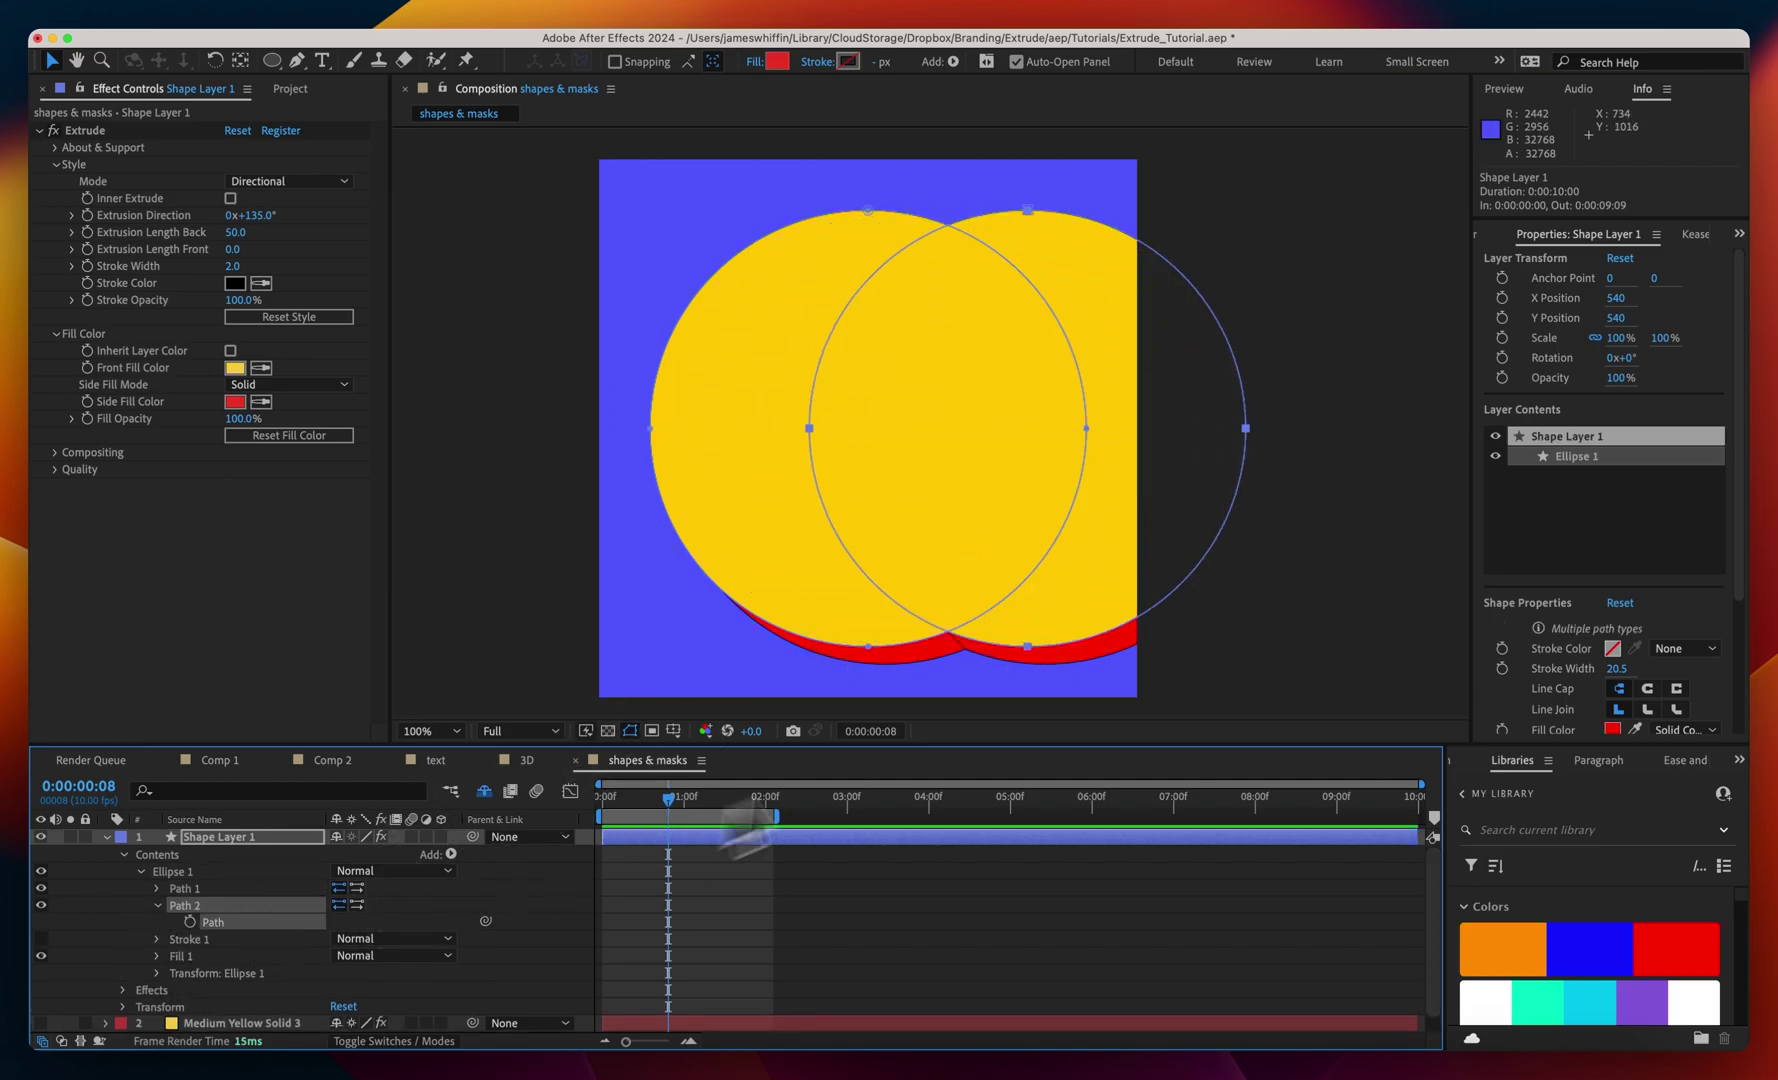
left_click(1044, 945)
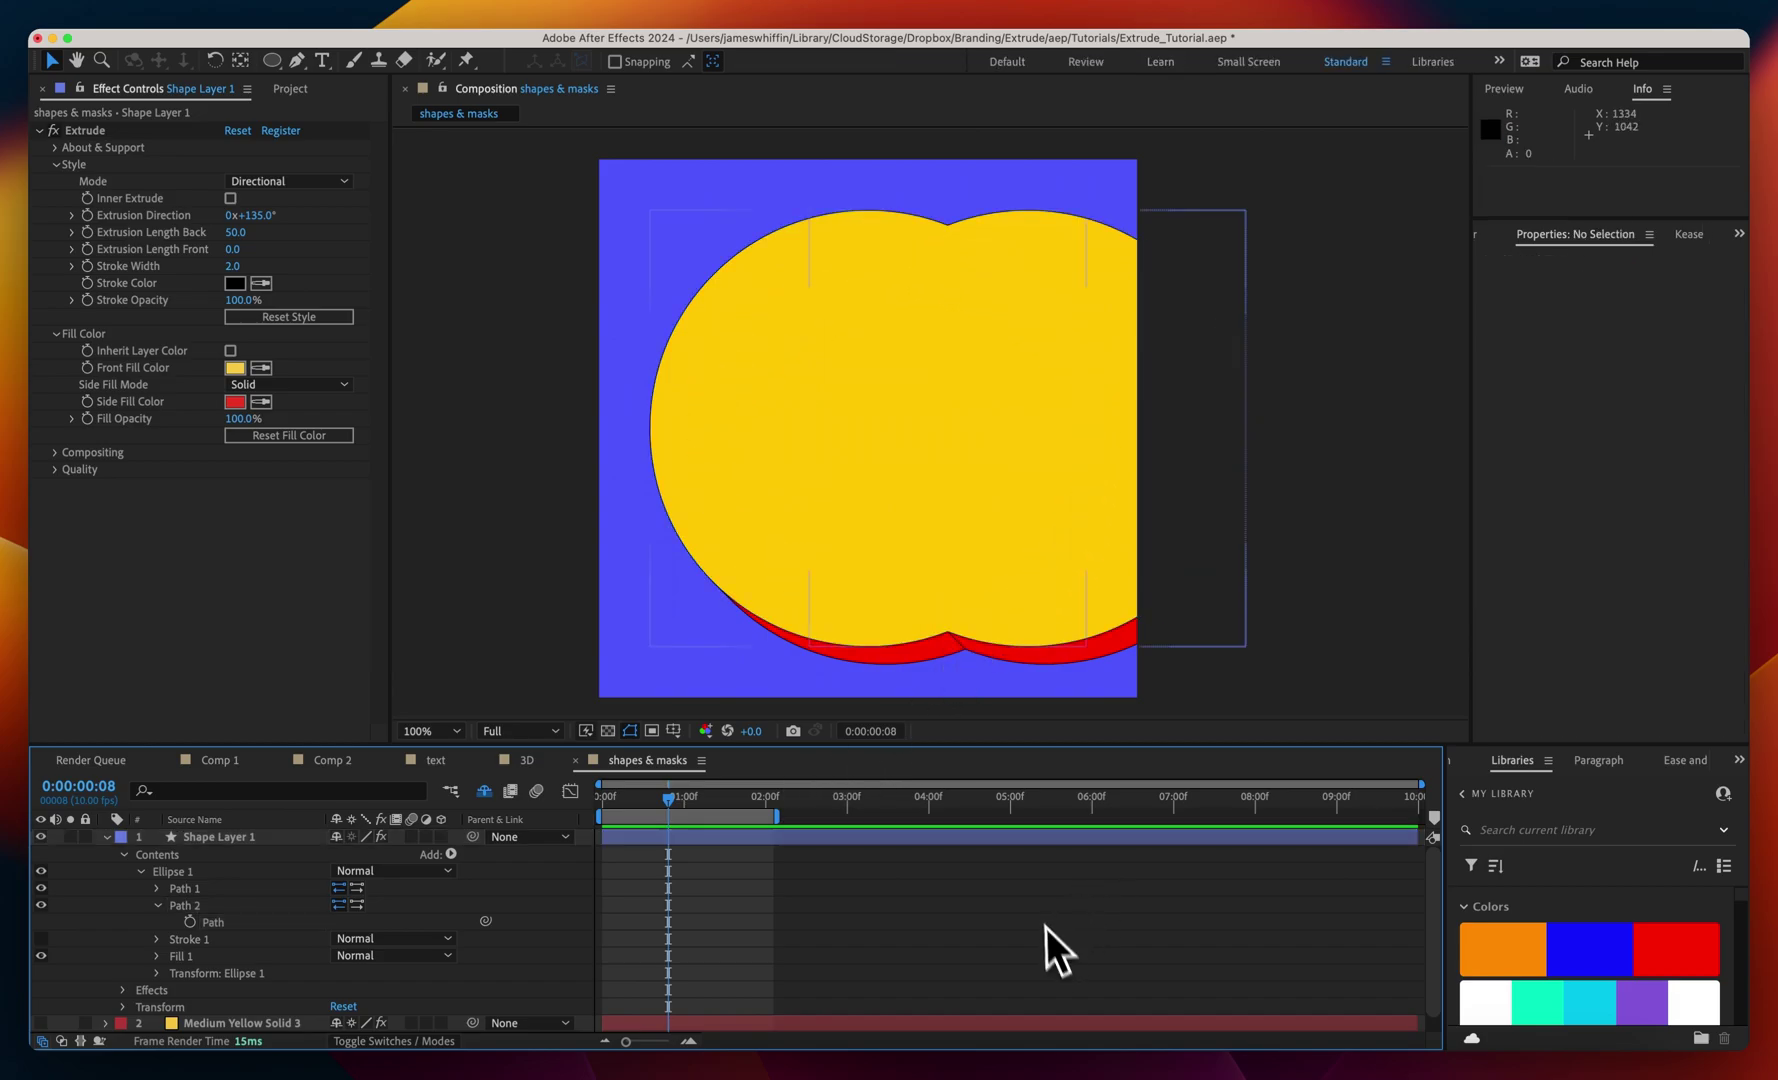
left_click(1028, 464)
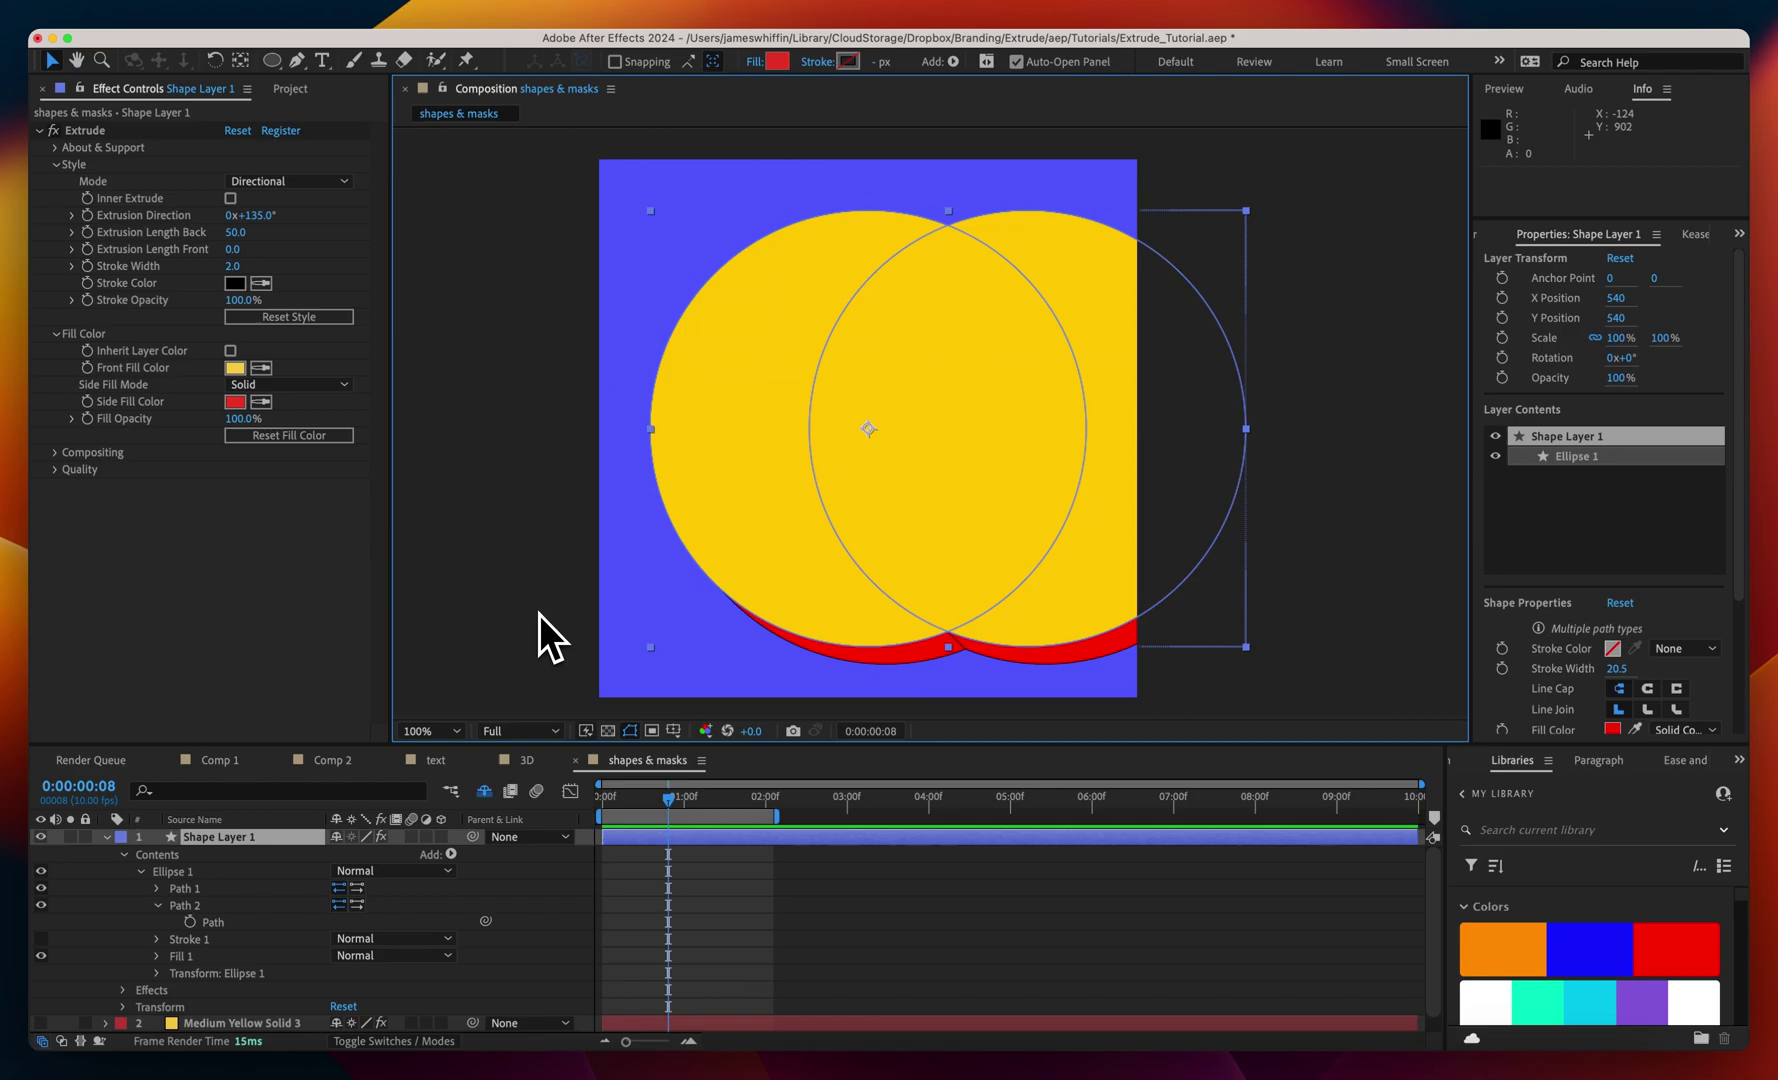
left_click(101, 952)
left_click(155, 957)
- Set Fill 1's Fill Rule to Even-Odd
scroll(153, 960, "down", 1)
left_click(352, 973)
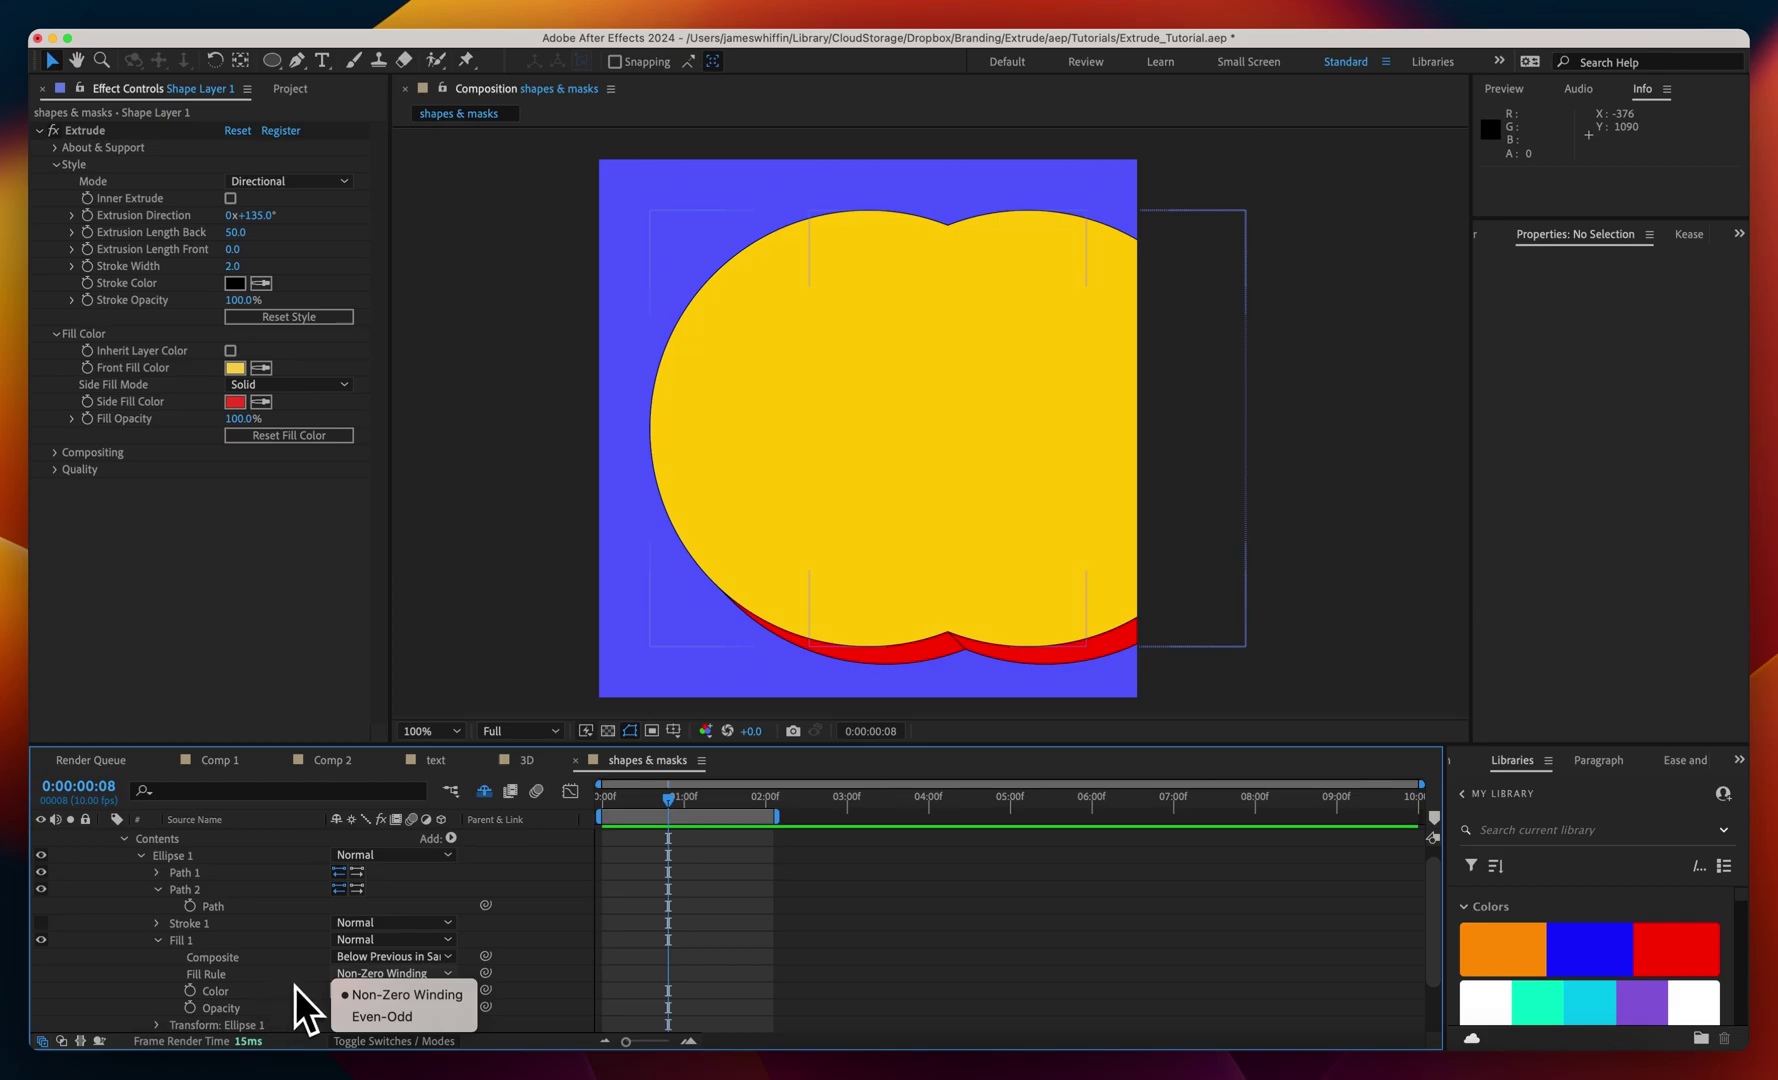
left_click(358, 1020)
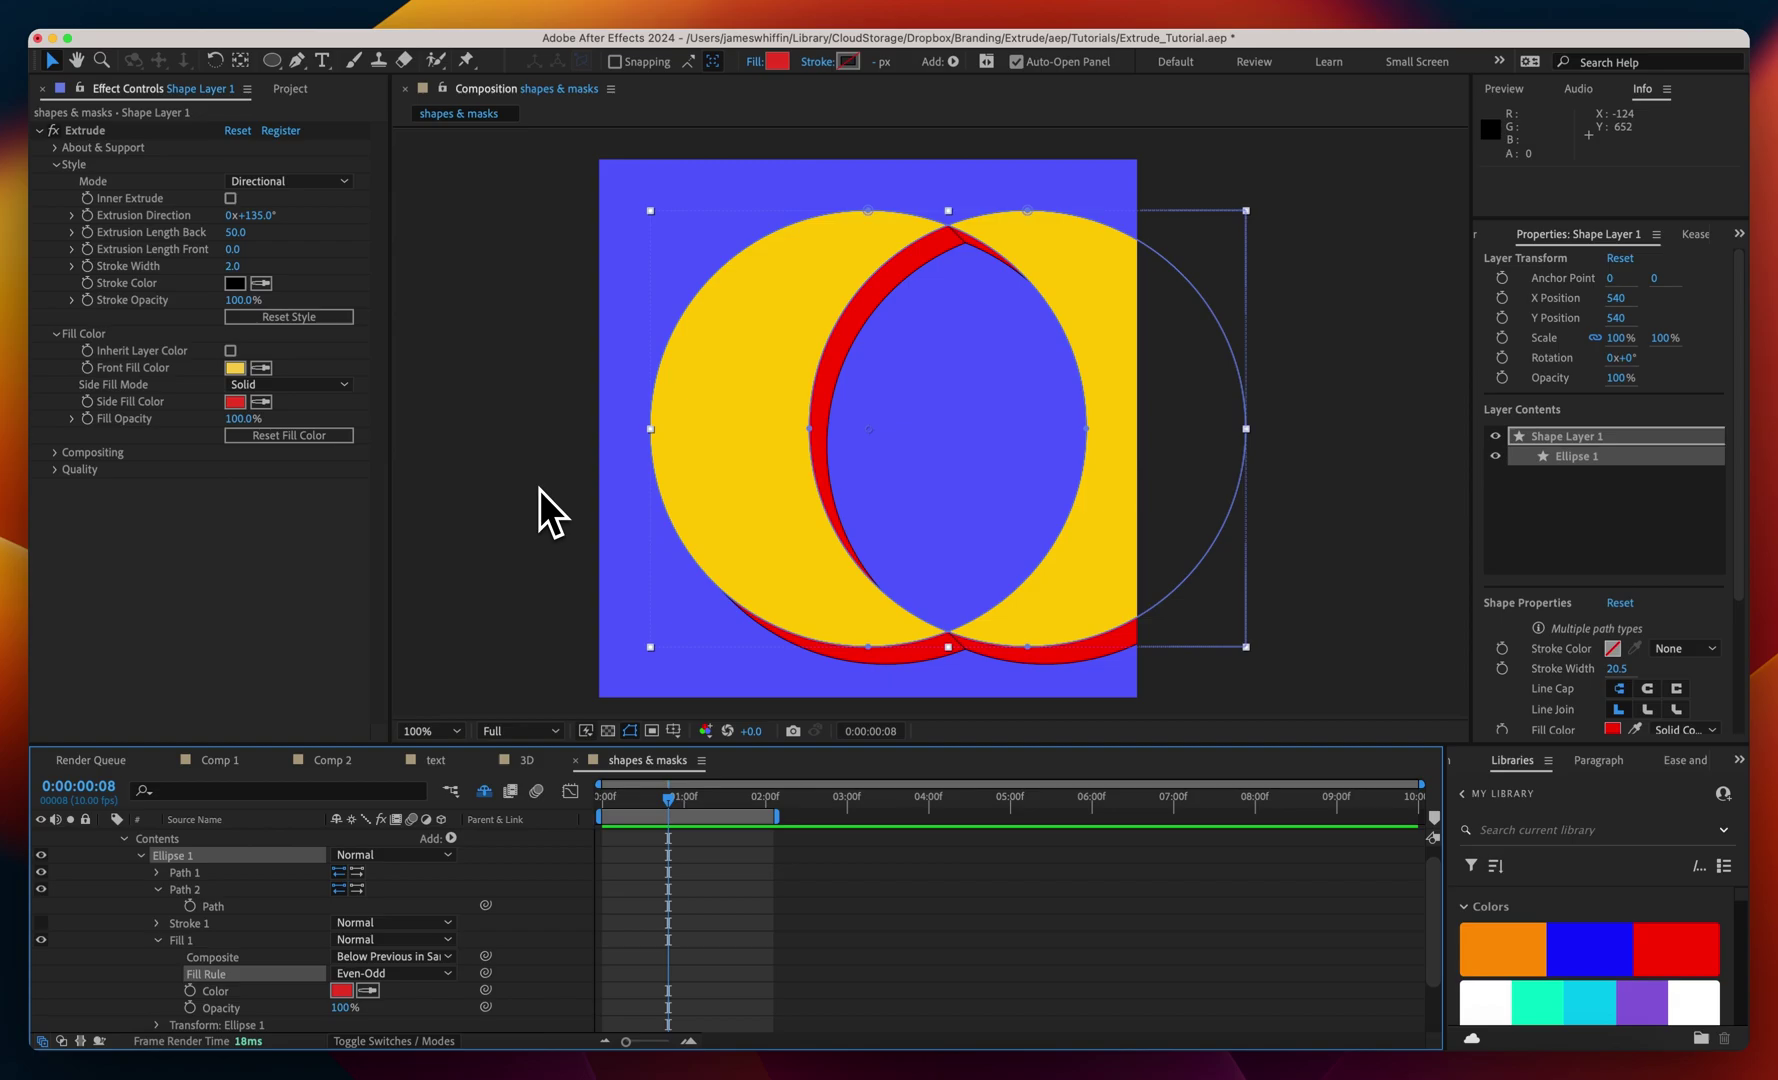
- Duplicate Path 2 as Path 3 and nudge the new circle up and left
left_click(197, 889)
key("super+d")
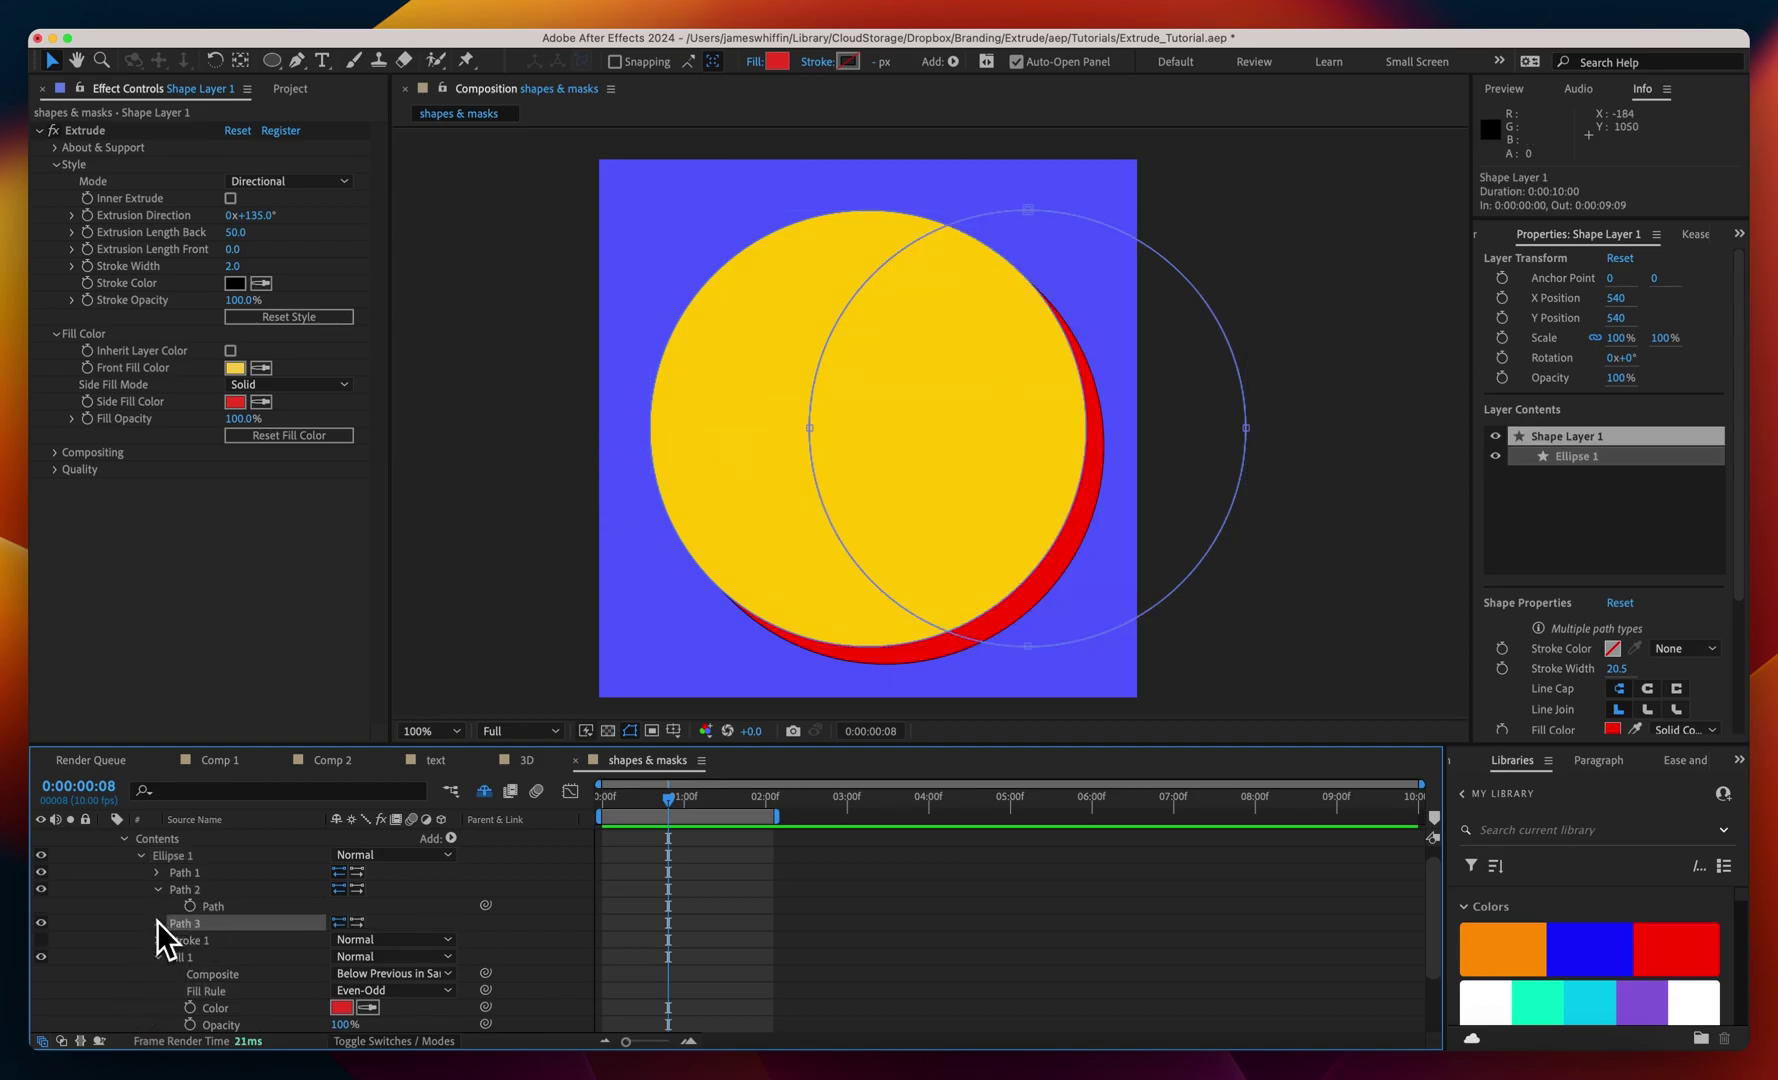
left_click(157, 922)
left_click(224, 942)
key("shift+Up")
key("shift+Up")
key("shift+Up")
key("shift+Up")
key("shift+Up")
key("shift+Up")
key("shift+Up")
key("shift+Up")
key("shift+Up")
key("shift+Up")
key("shift+Up")
key("shift+Up")
key("shift+Up")
key("shift+Up")
key("shift+Up")
key("shift+Up")
key("shift+Up")
key("shift+Up")
key("shift+Up")
key("shift+Up")
key("shift+Left")
key("shift+Left")
key("shift+Left")
key("shift+Left")
key("shift+Left")
key("shift+Left")
key("shift+Left")
key("shift+Left")
left_click(604, 470)
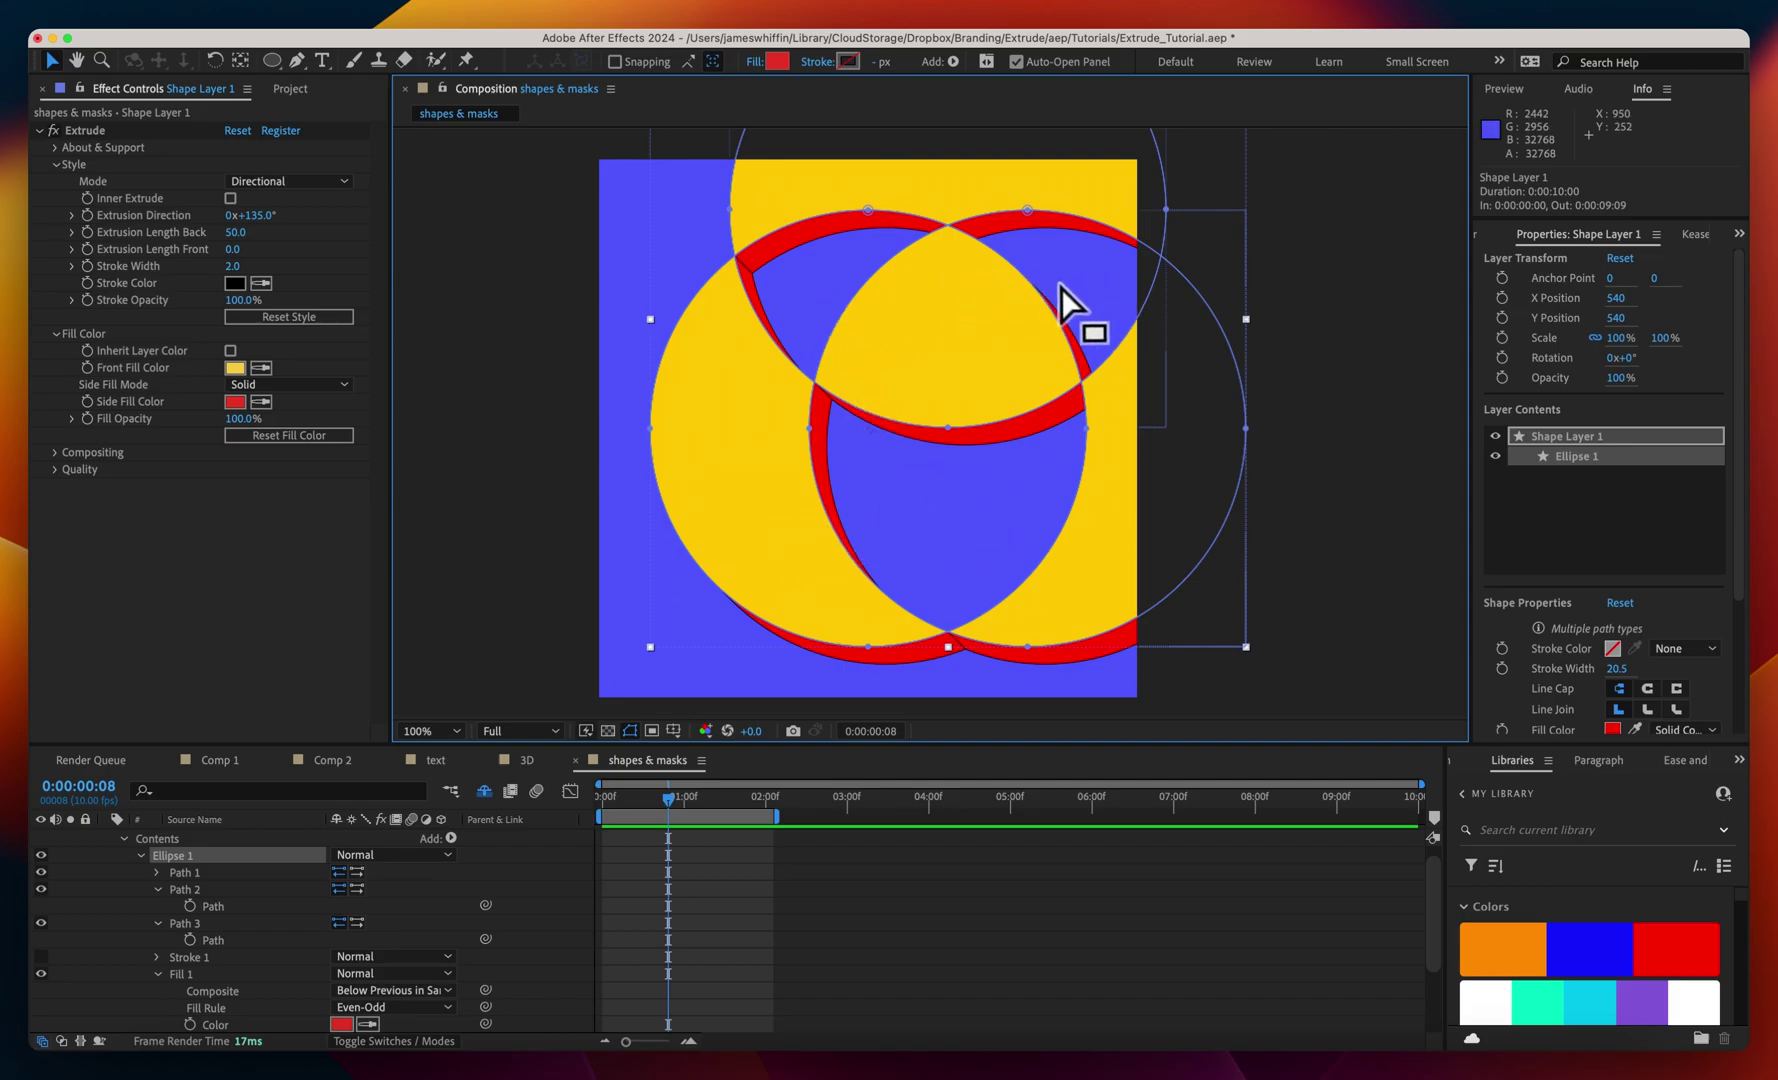
left_click(117, 906)
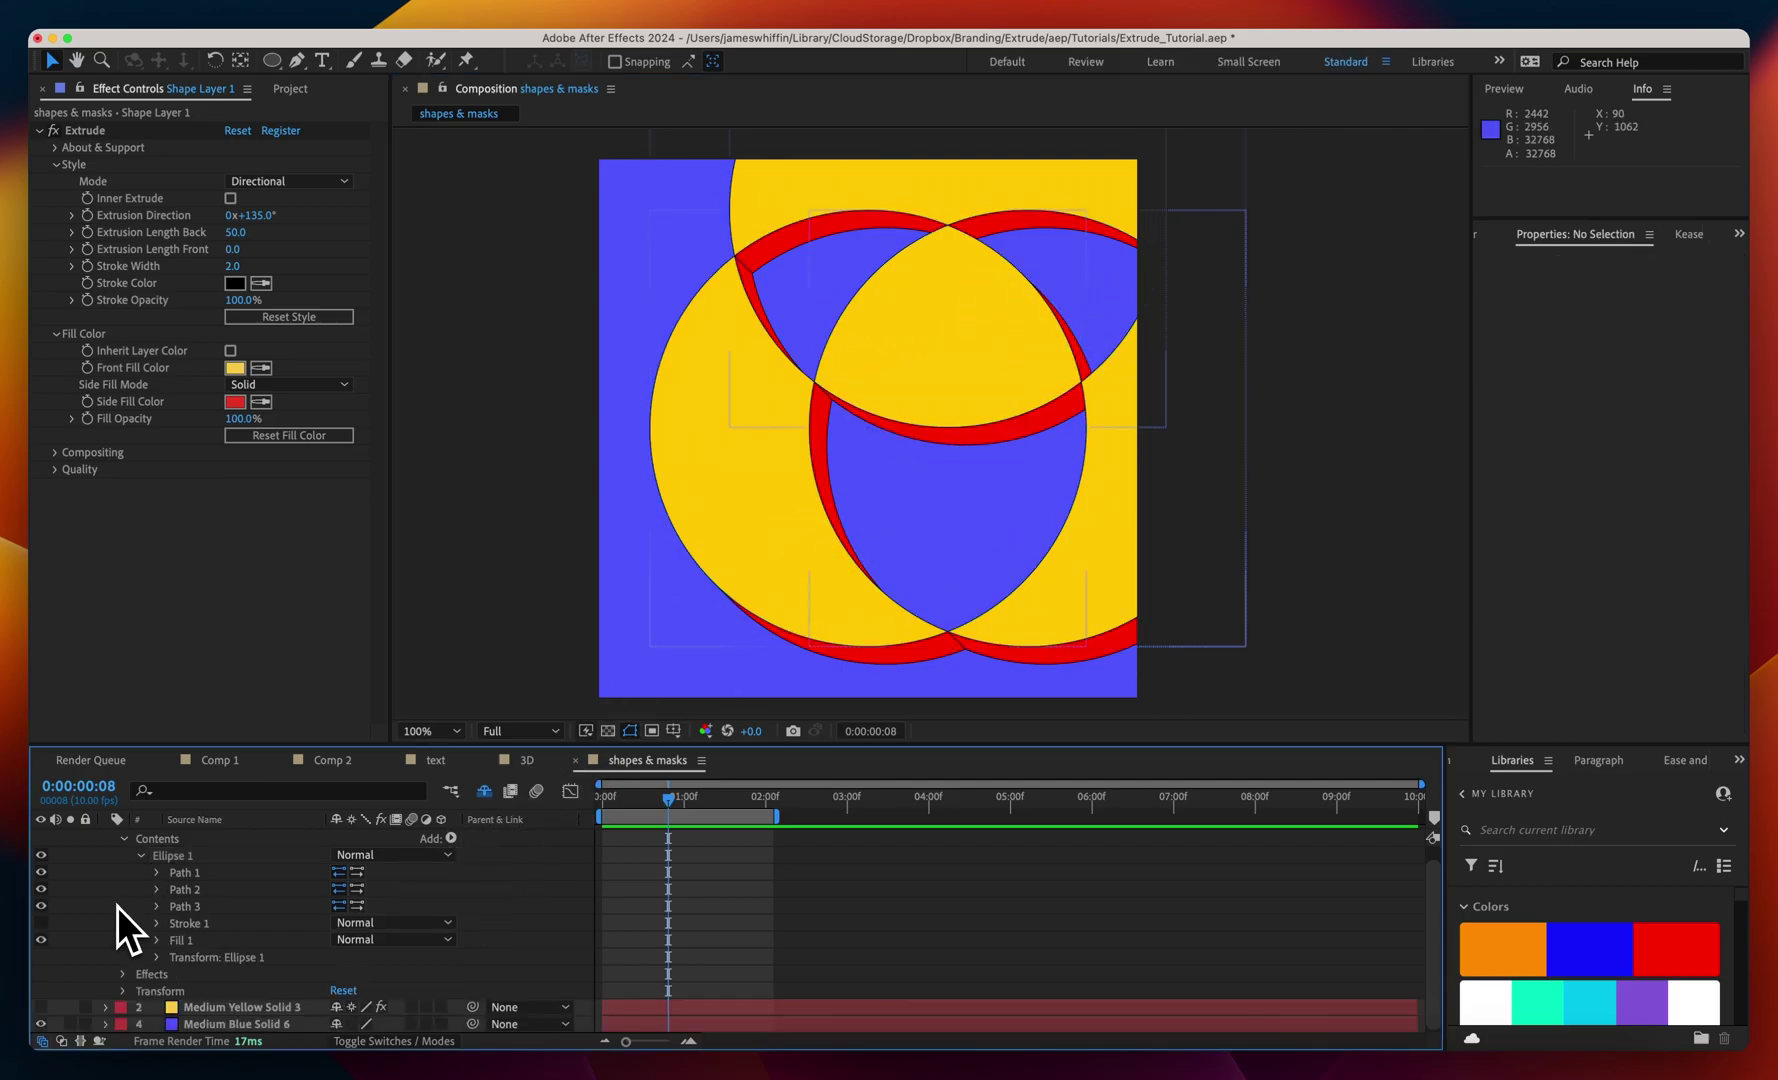
- Add a Merge Paths operation to the ellipse group
left_click(157, 941)
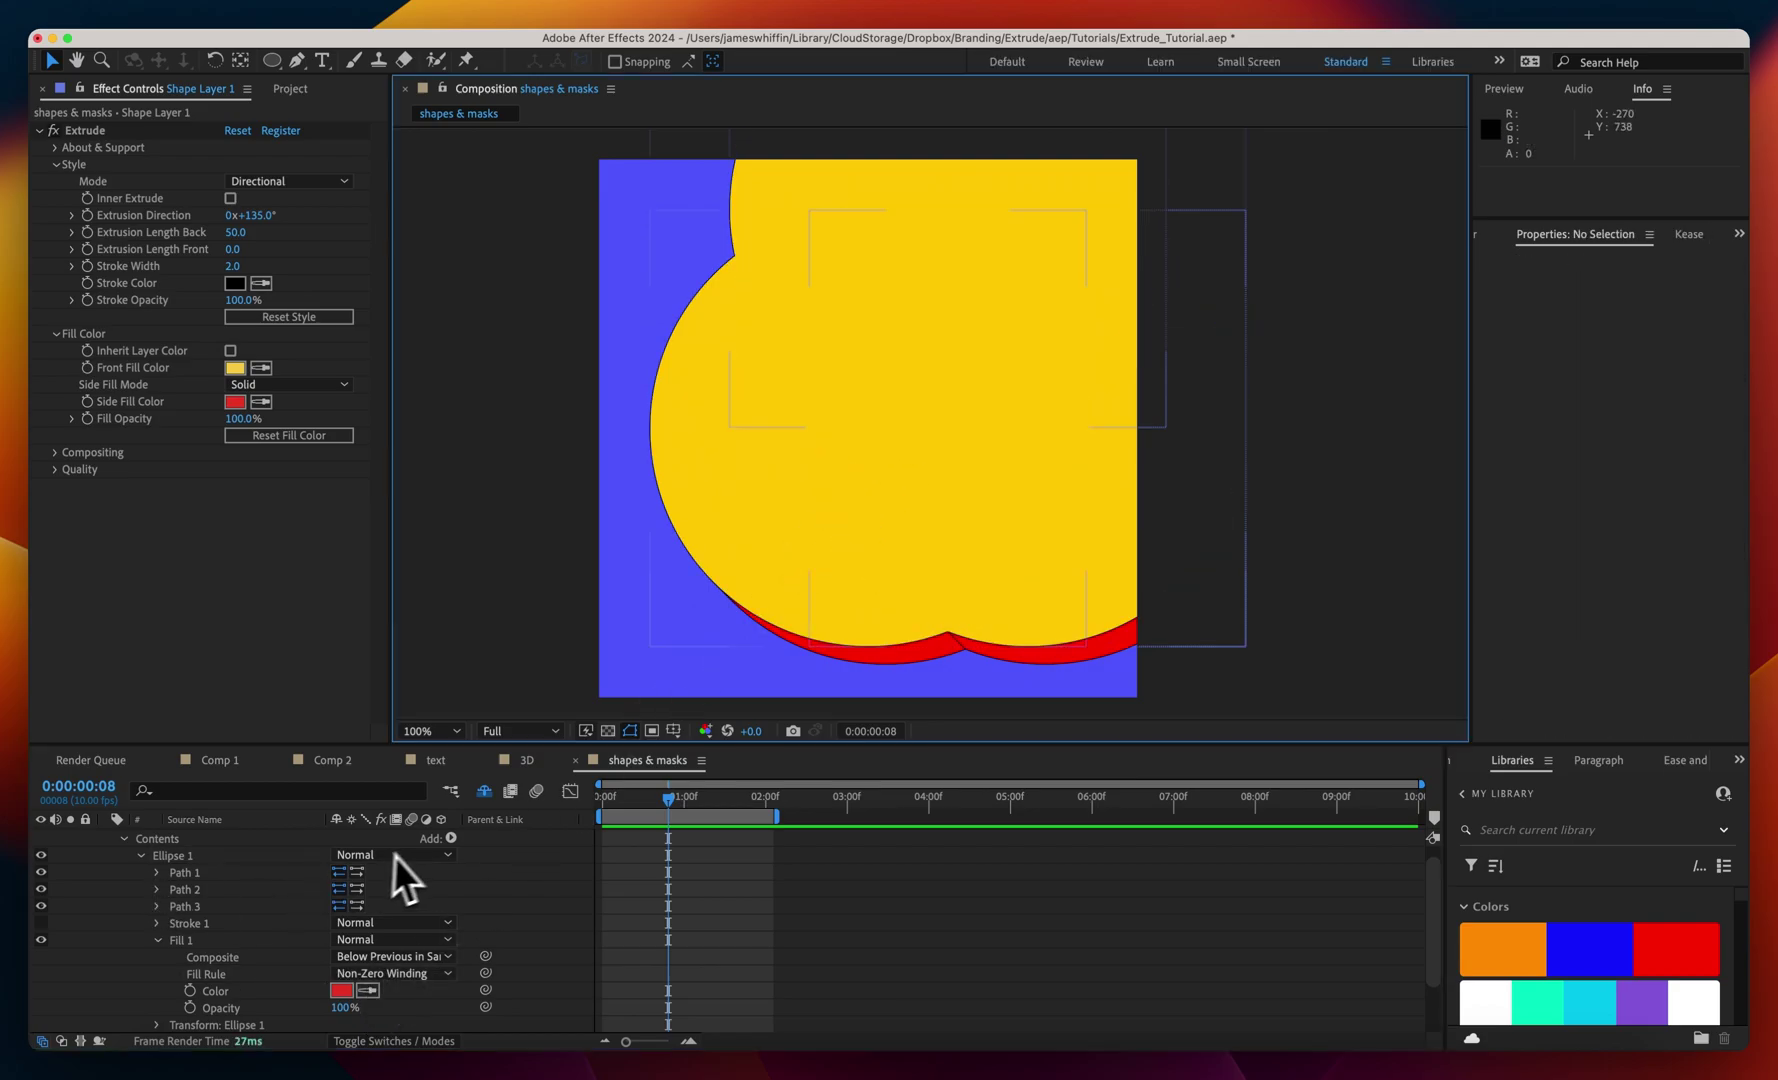
left_click(451, 839)
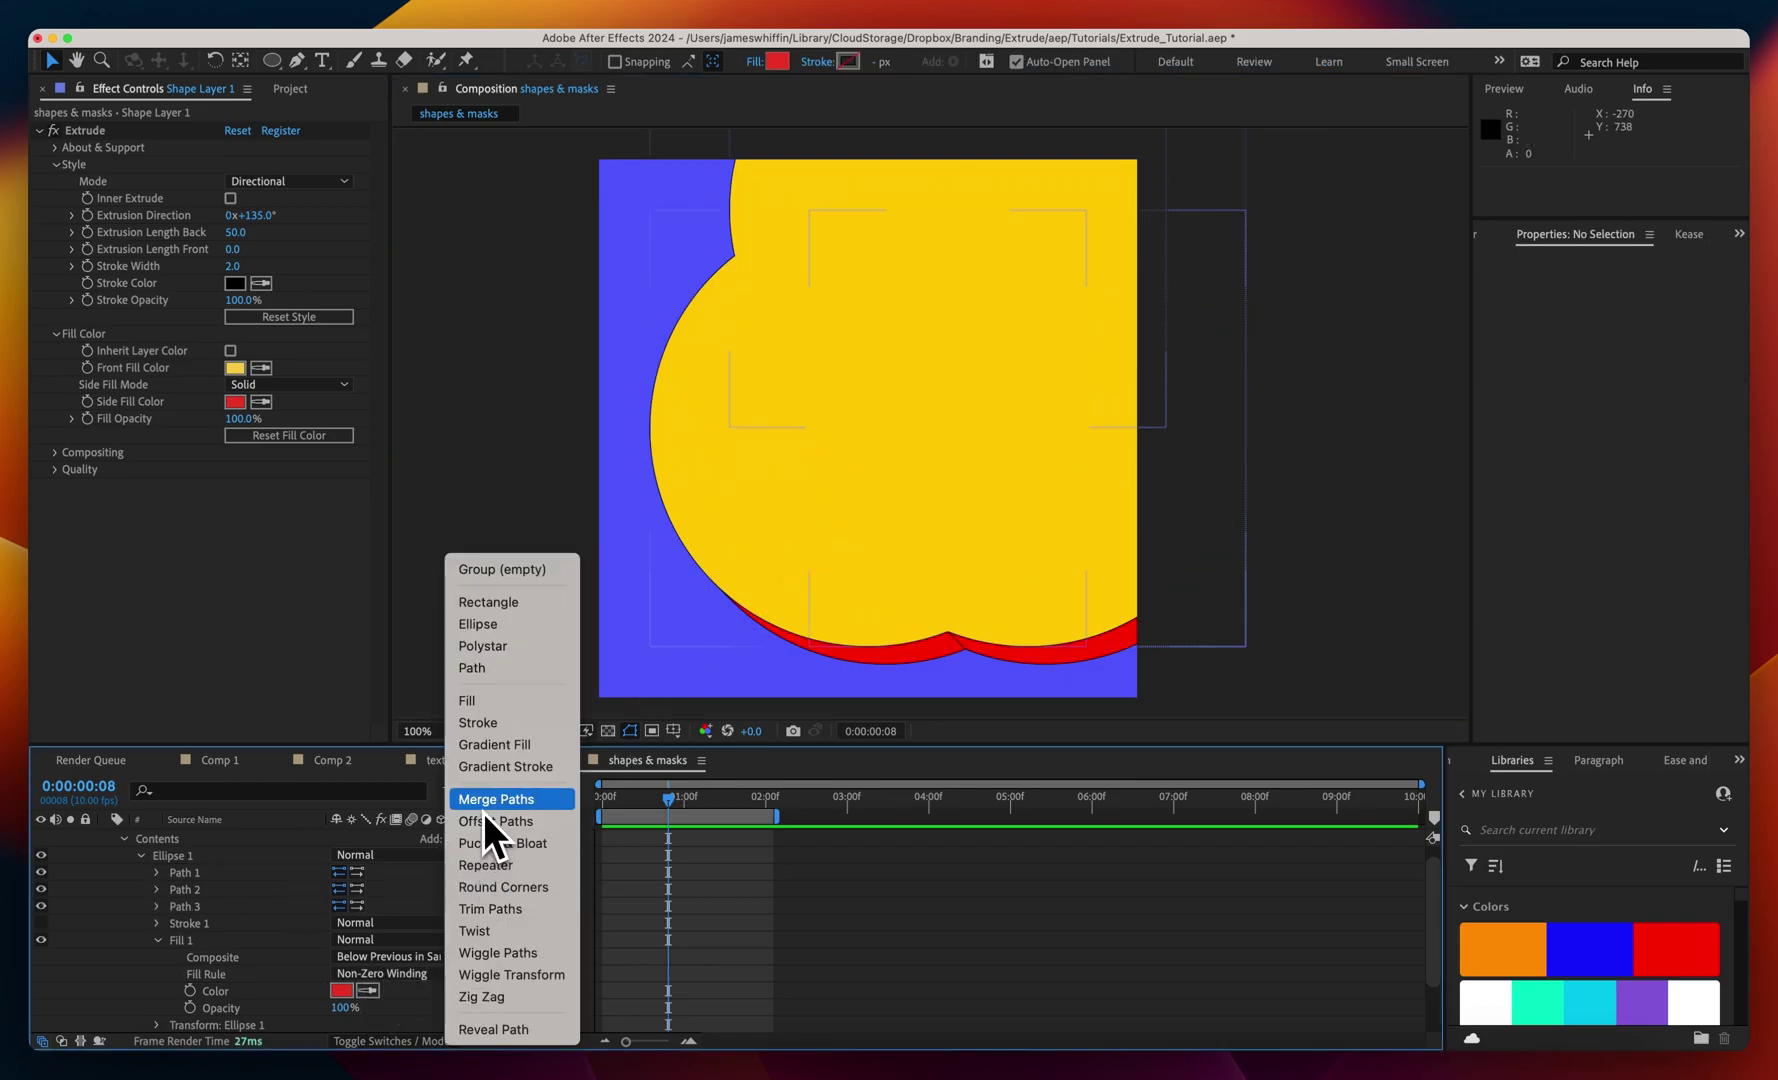
left_click(483, 802)
left_click(113, 957)
scroll(115, 960, "up", 1)
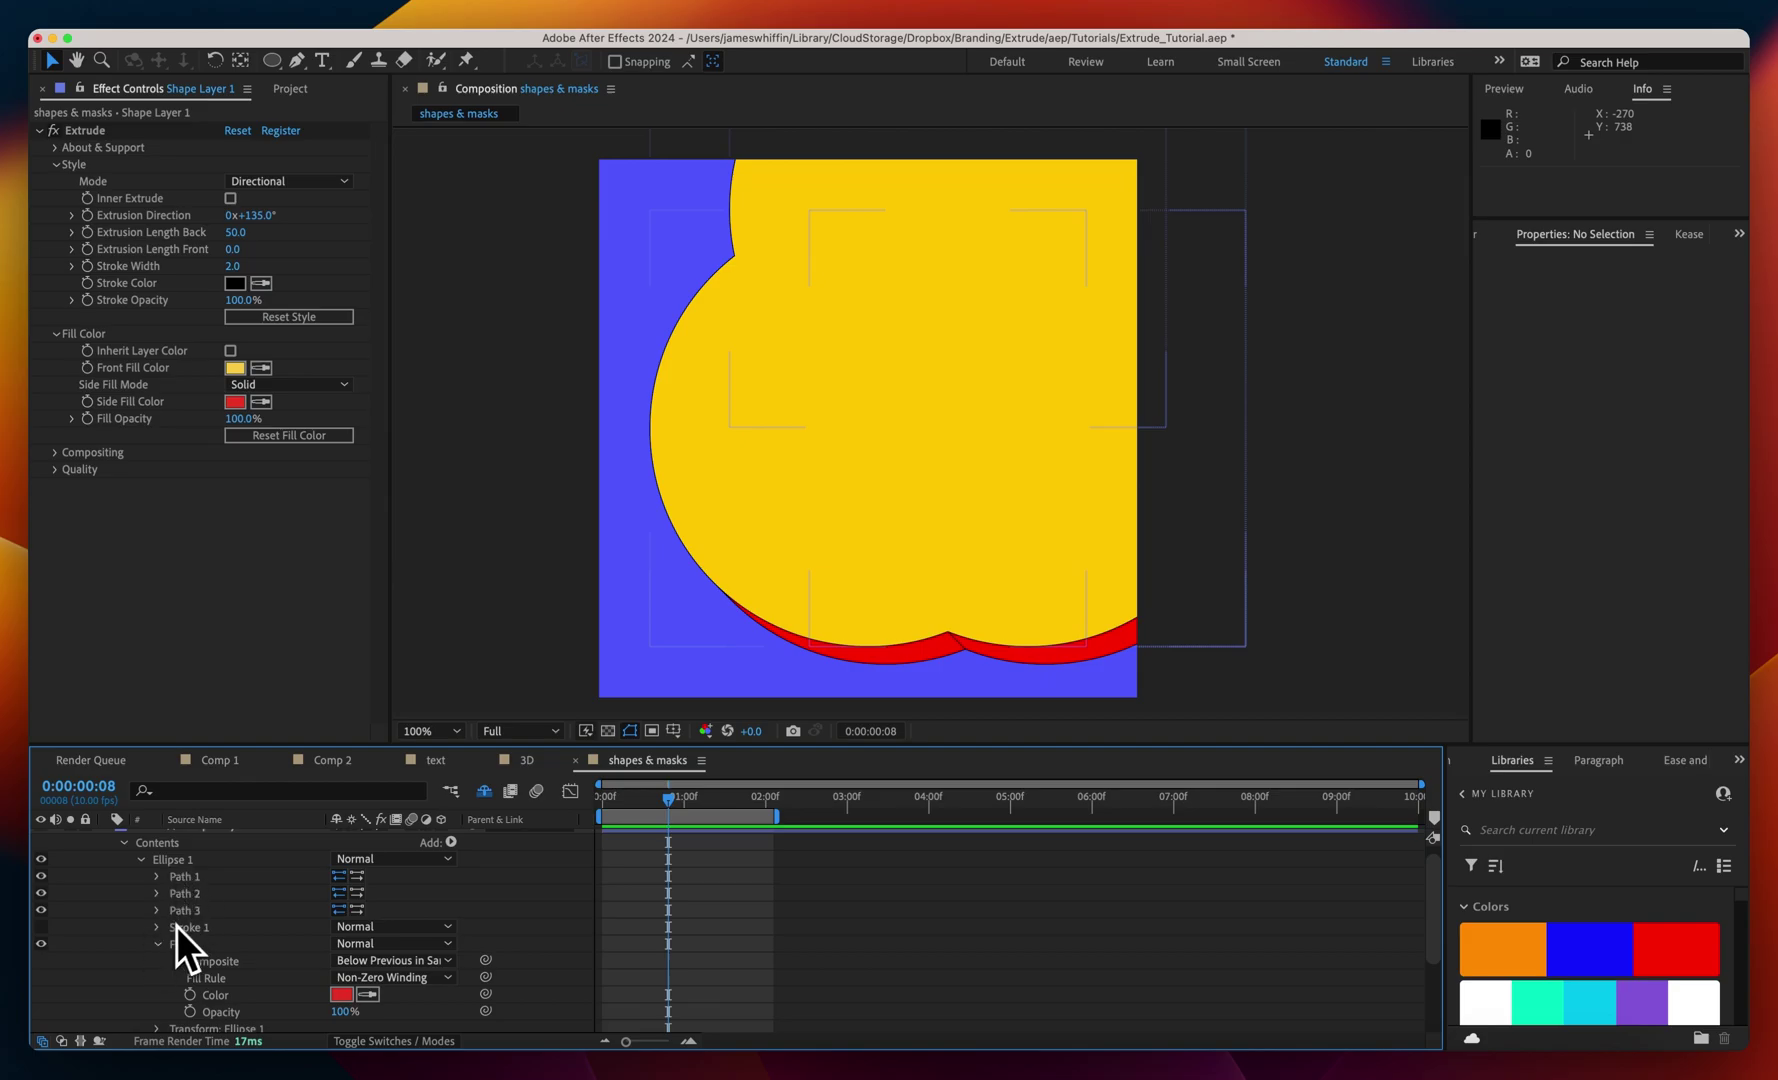
scroll(151, 963, "down", 3)
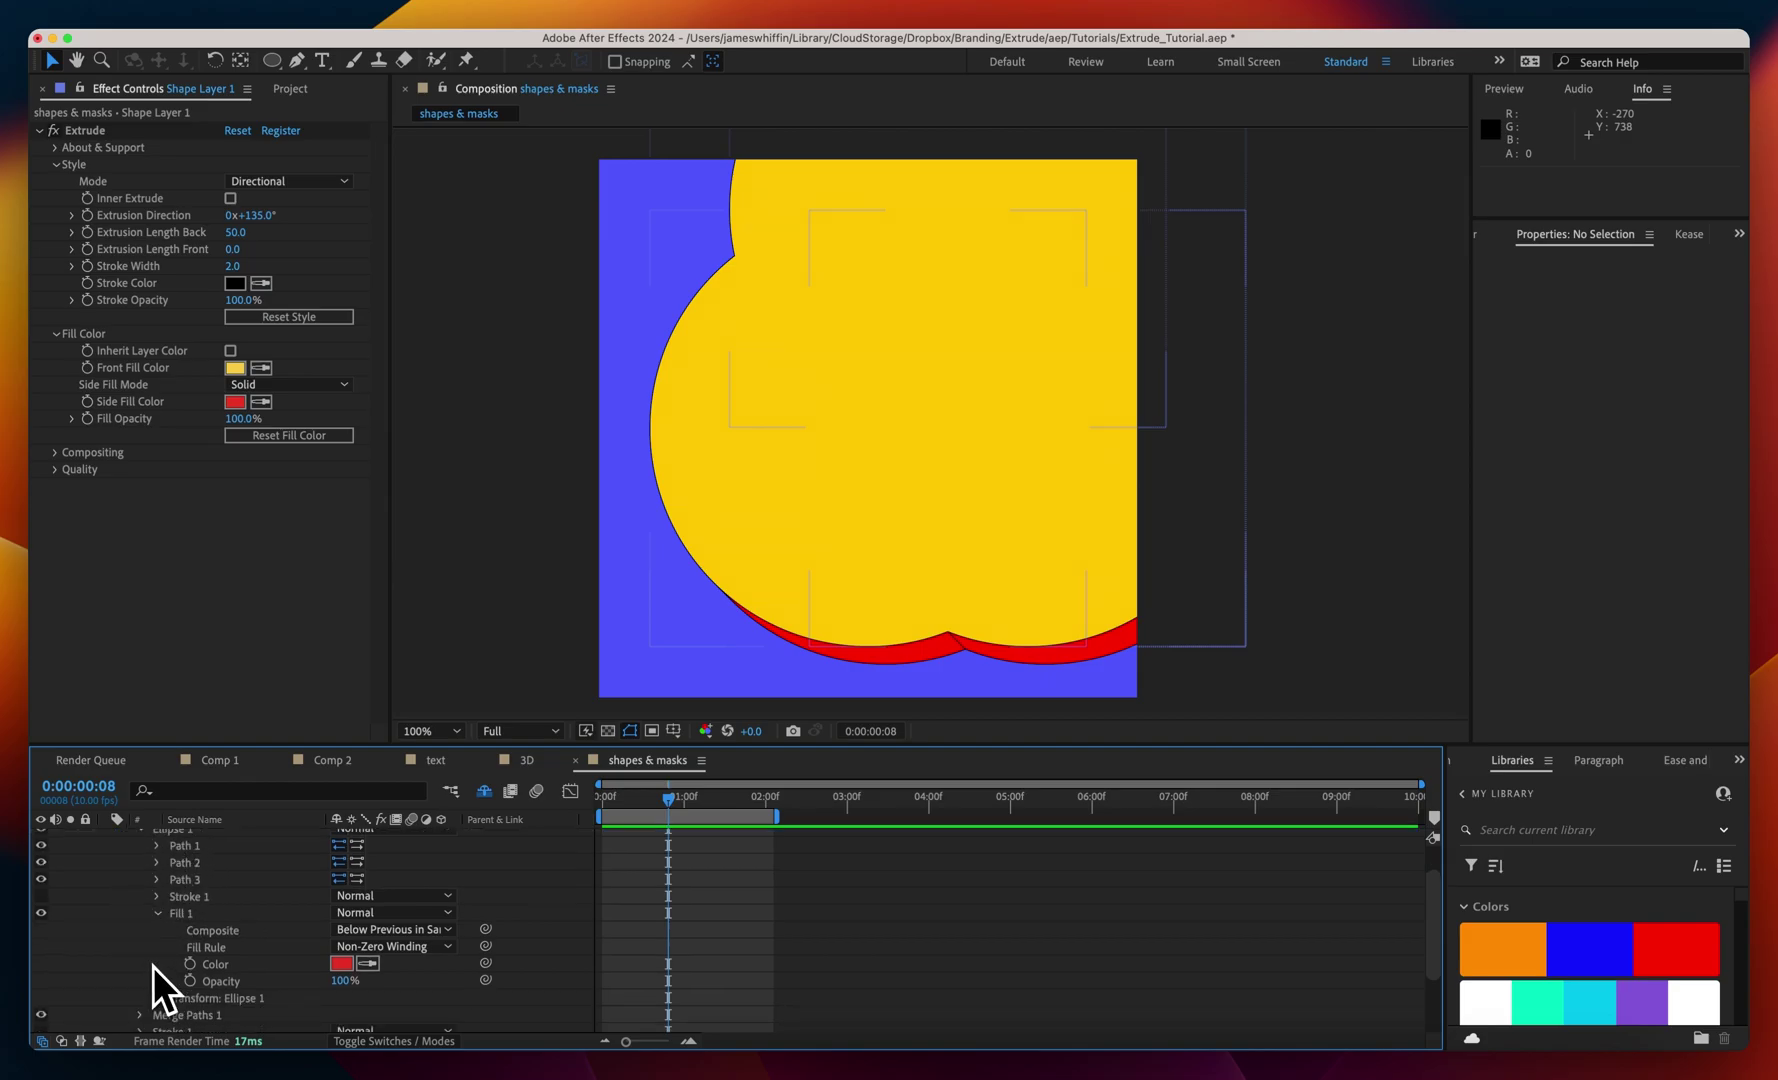
scroll(130, 980, "up", 4)
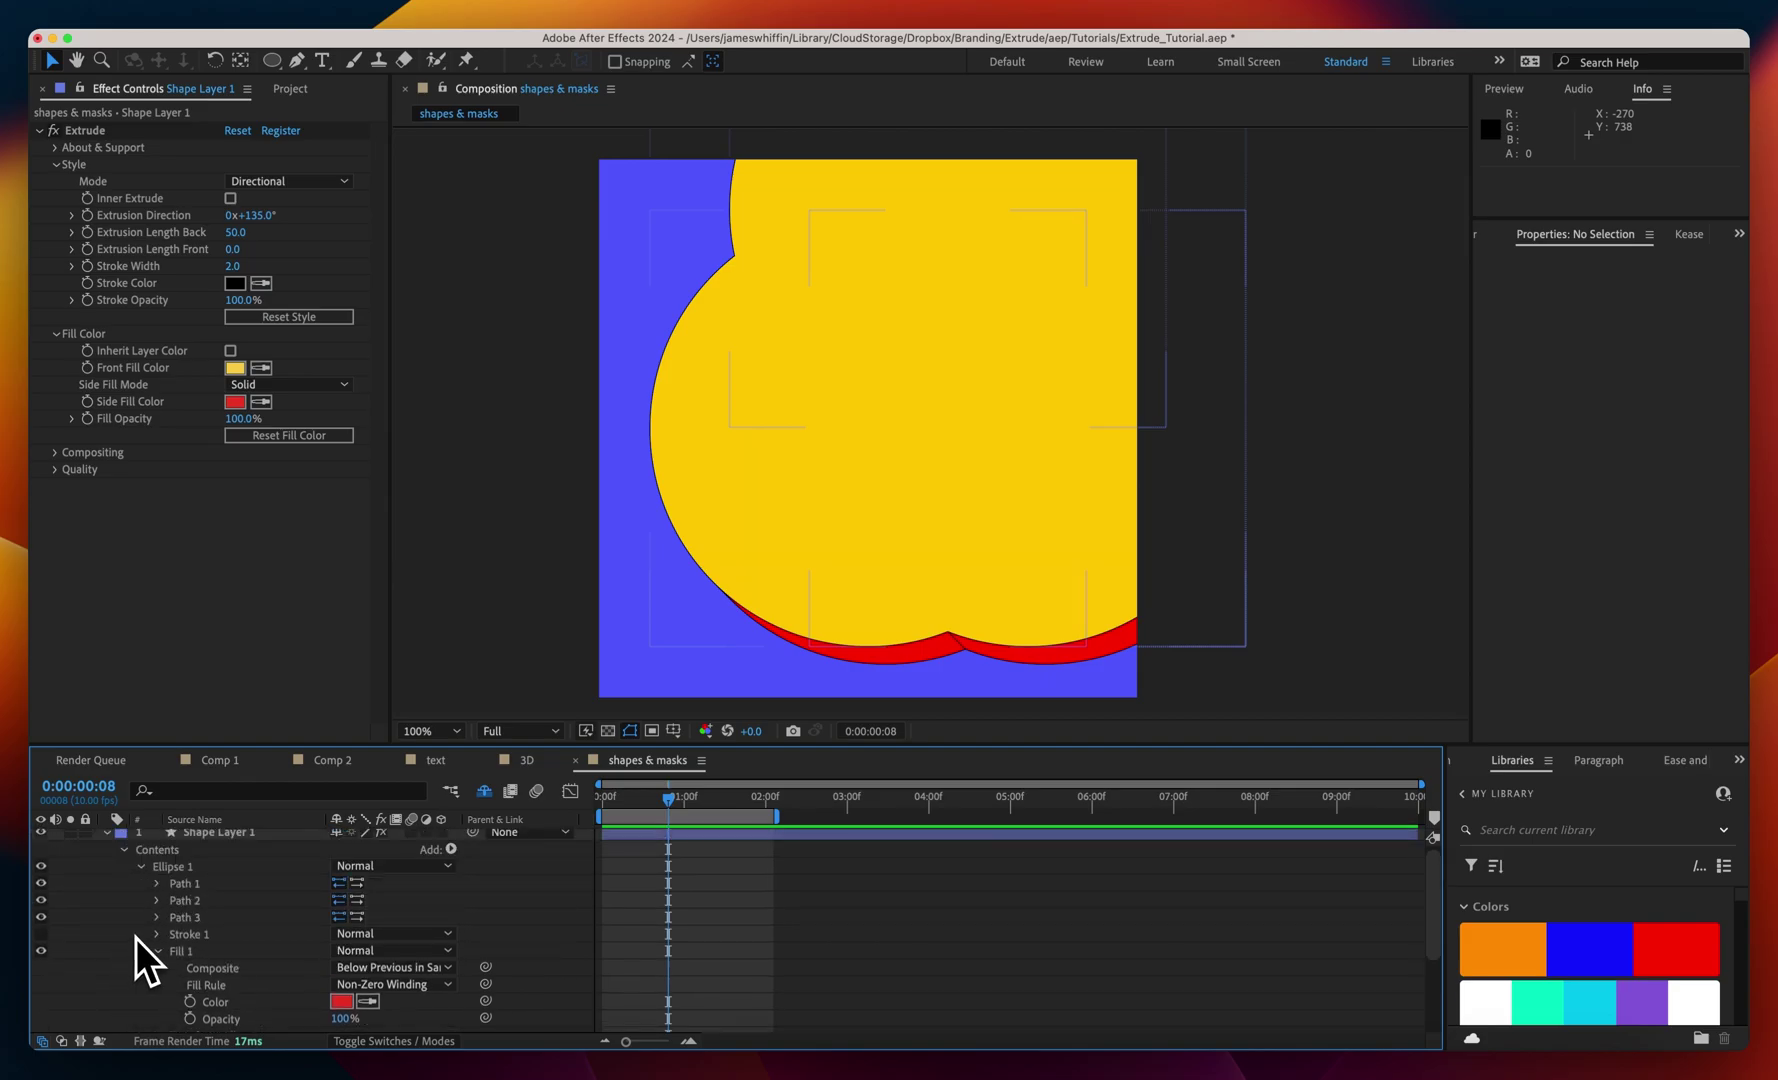
scroll(140, 983, "down", 5)
- Set Merge Paths mode to Subtract and move Path 1 below Path 3
left_click(342, 985)
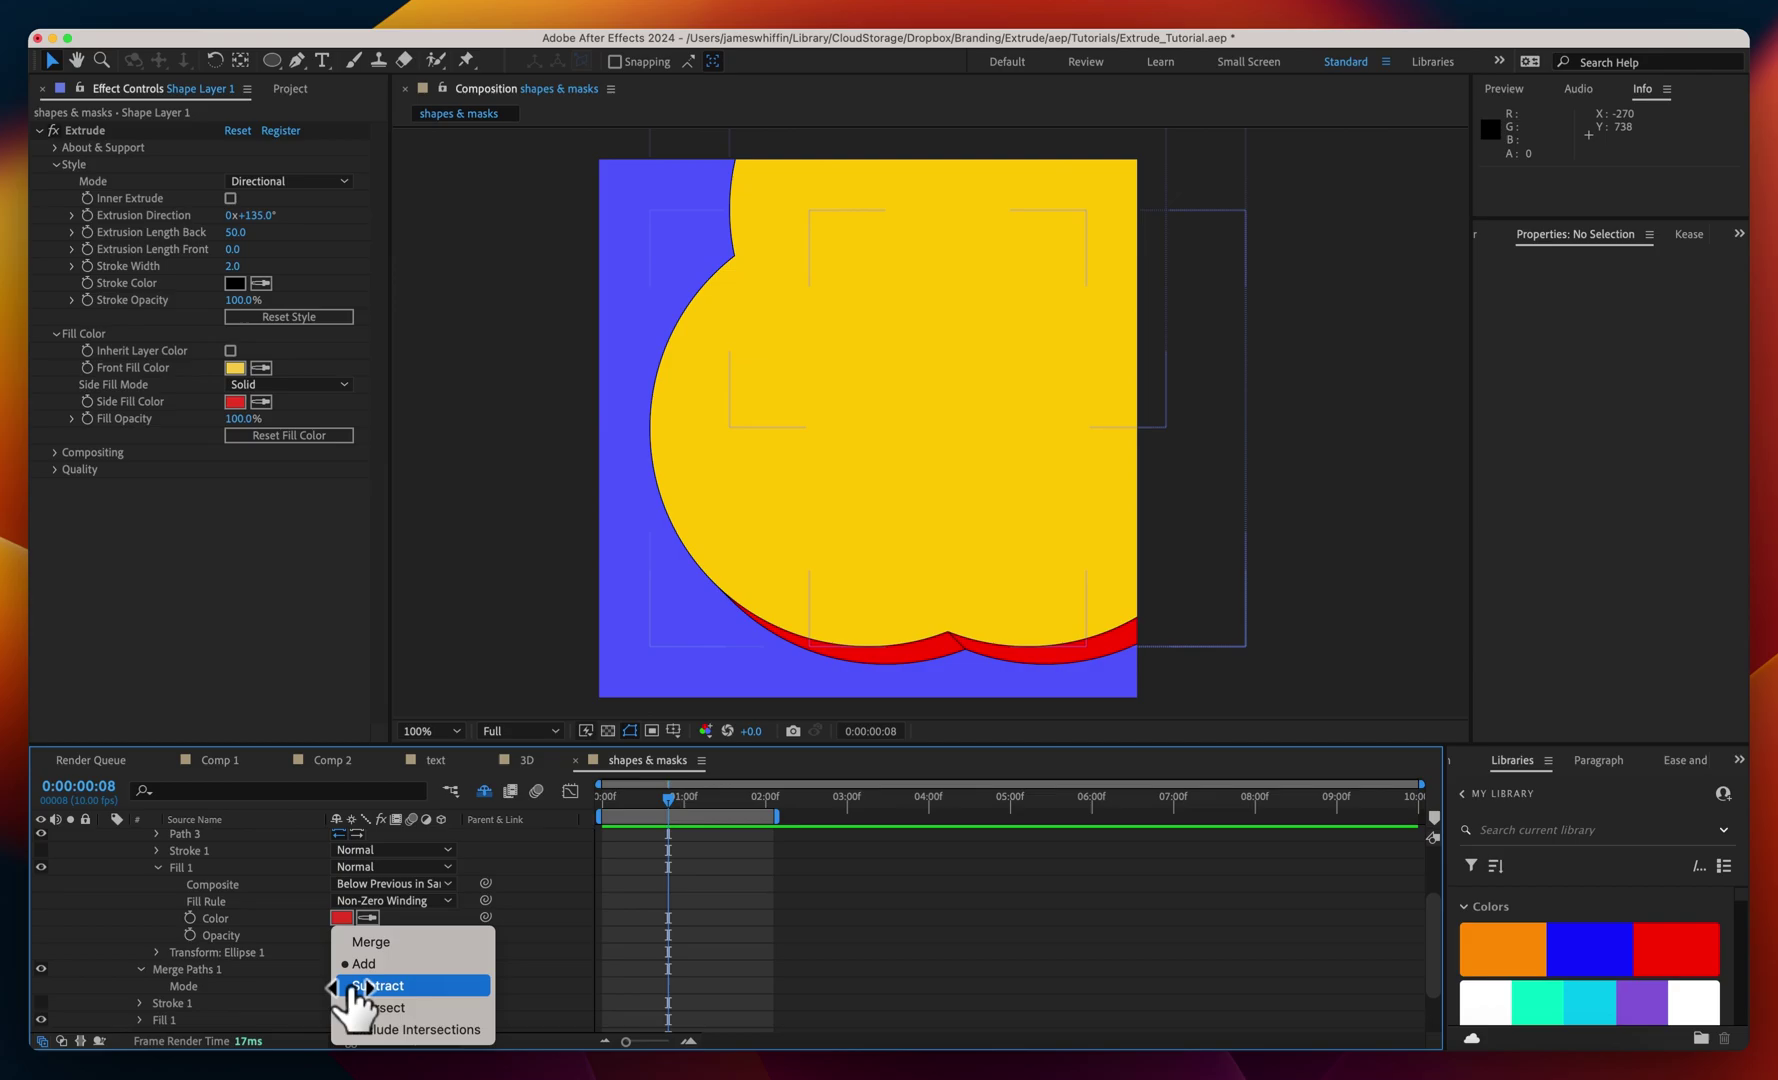
left_click(345, 985)
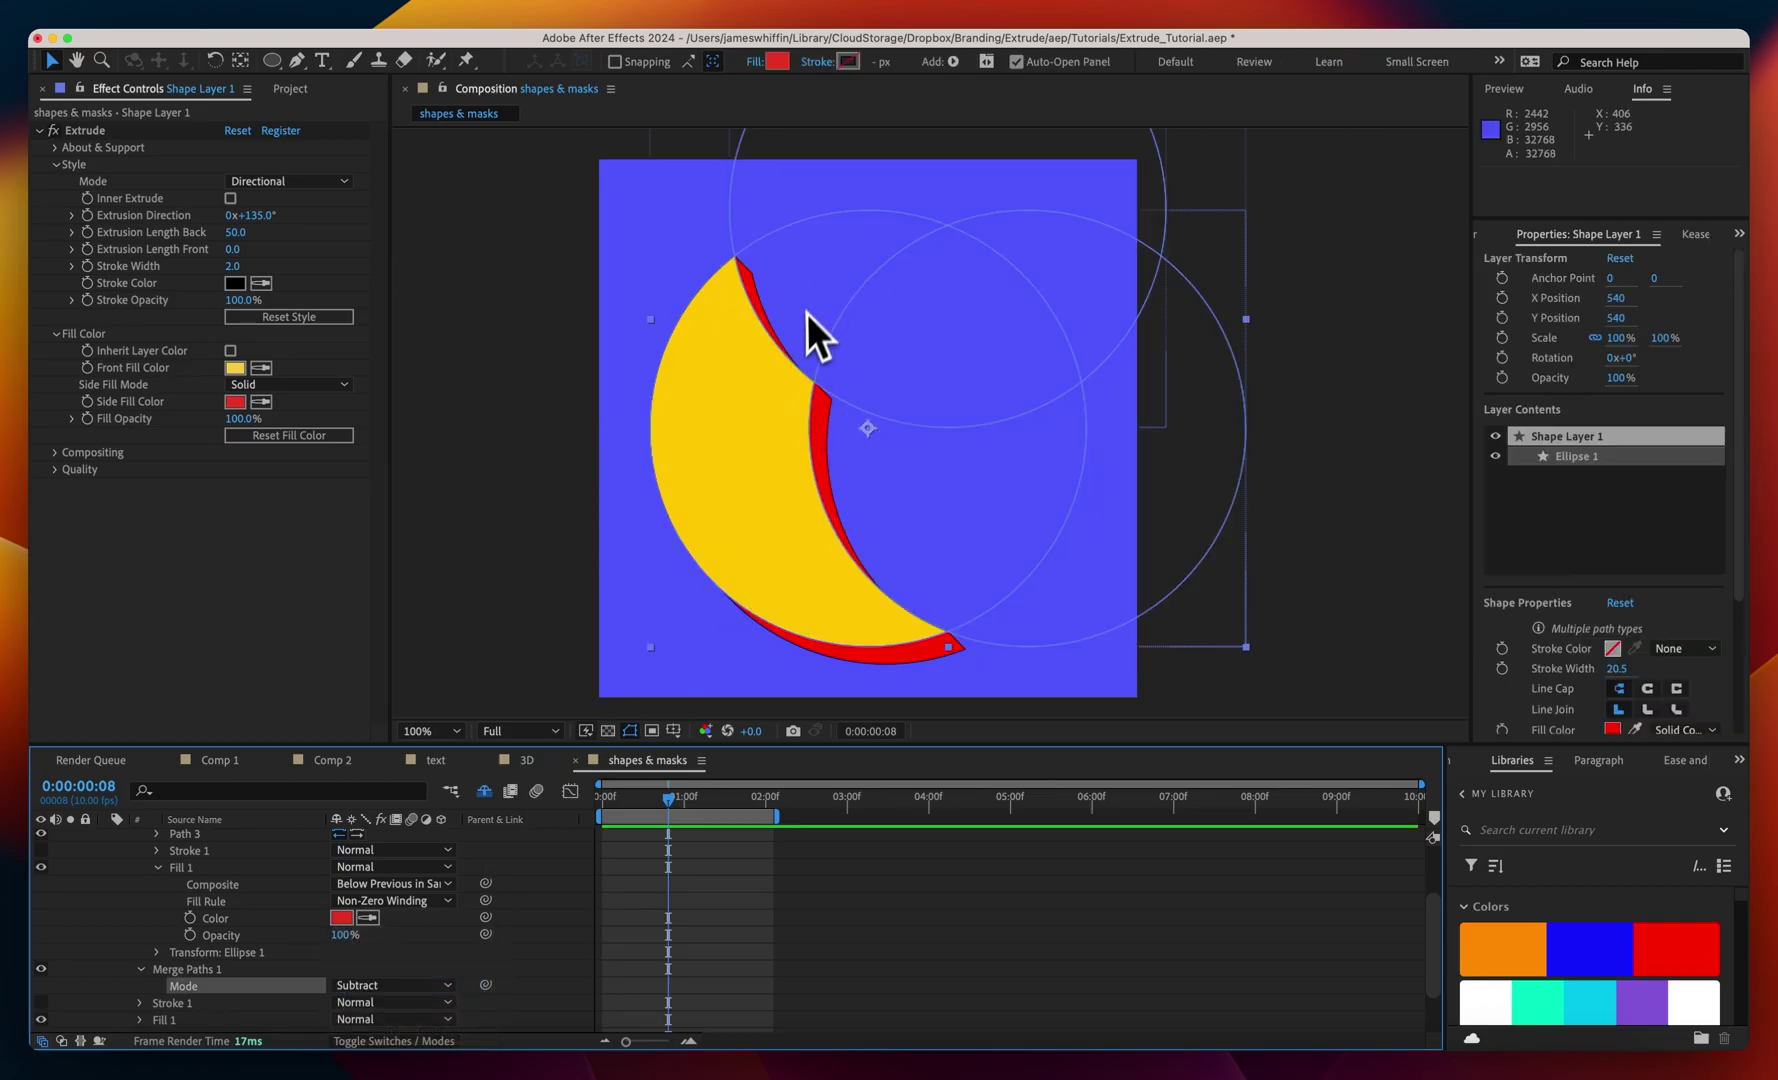
scroll(156, 915, "up", 1)
scroll(156, 915, "up", 3)
mouse_move(190, 878)
left_mouse_down()
mouse_move(193, 915)
mouse_move(224, 885)
left_mouse_up()
scroll(226, 921, "down", 3)
- Switch Merge Paths mode to Intersect, then delete Merge Paths 1
left_click(360, 995)
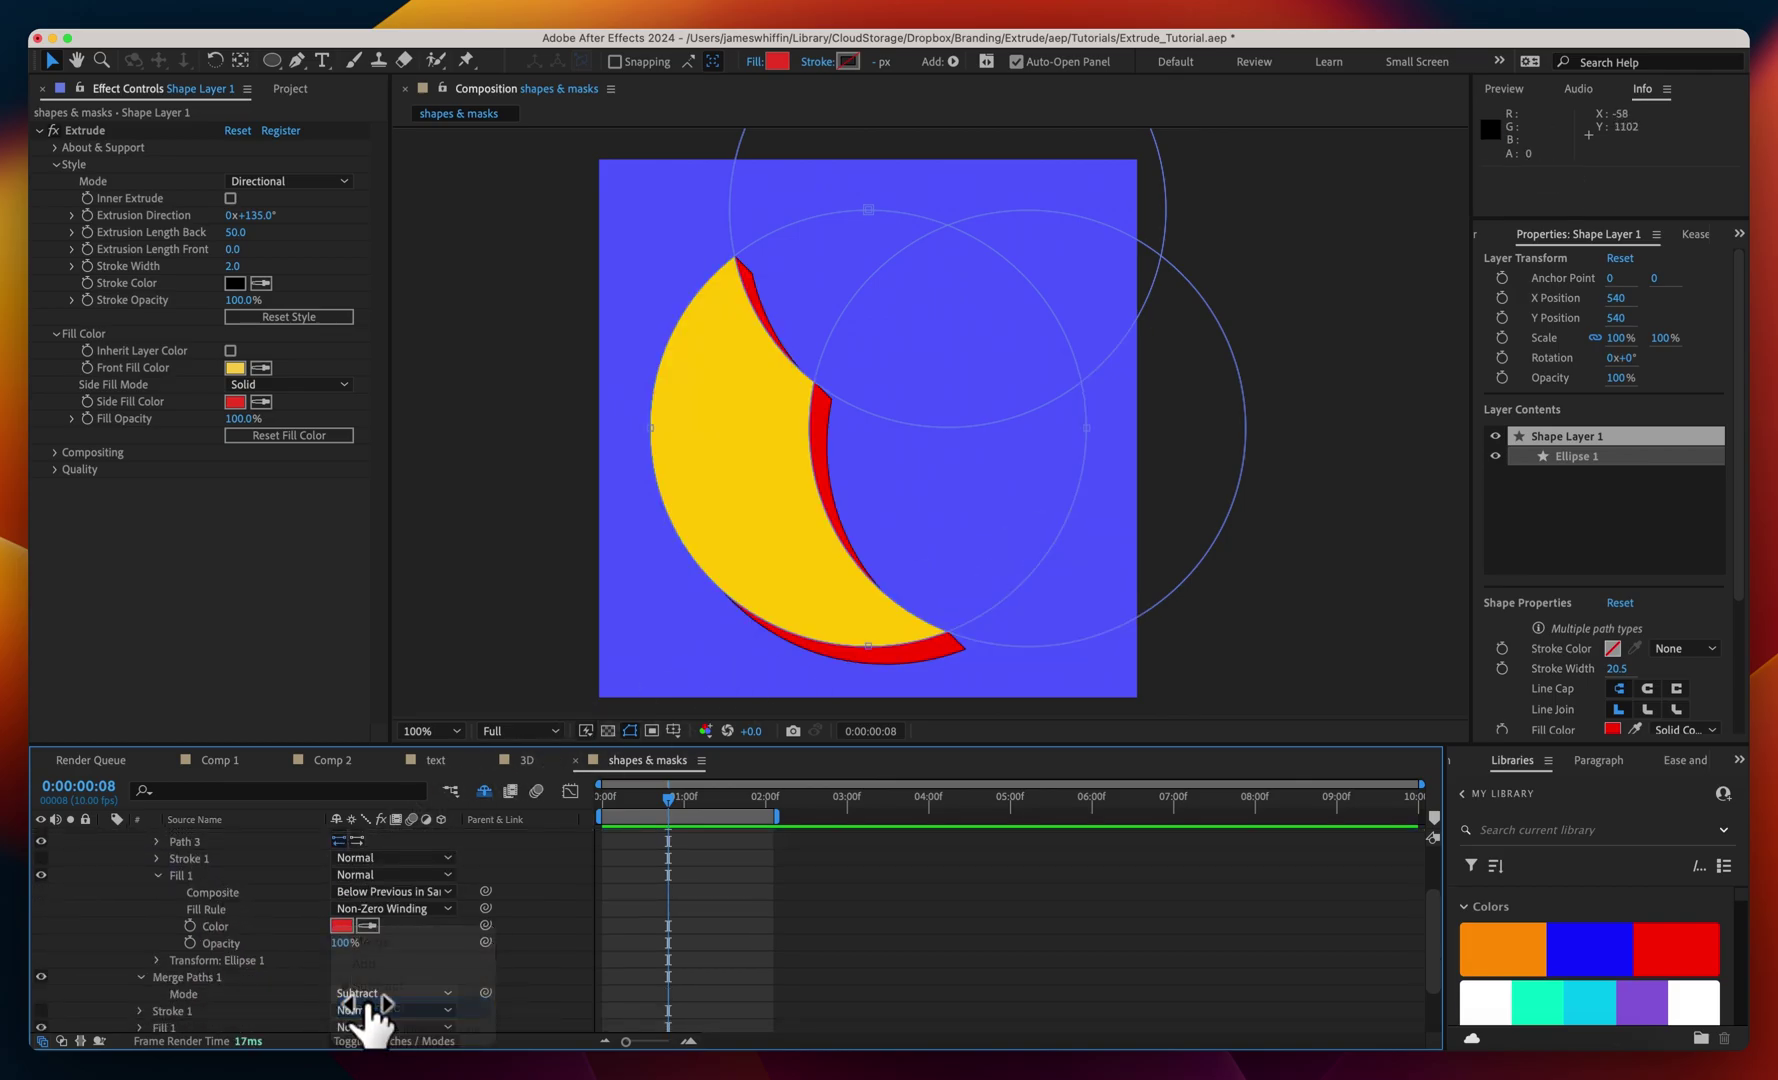
left_click(362, 1010)
left_click(370, 993)
left_click(196, 977)
key("Delete")
scroll(150, 940, "up", 2)
- Delete Paths 2 and 3 and reverse Path 1's direction, giving a four-pointed looped shape
left_click(197, 915)
left_click(199, 900, "shift")
key("Delete")
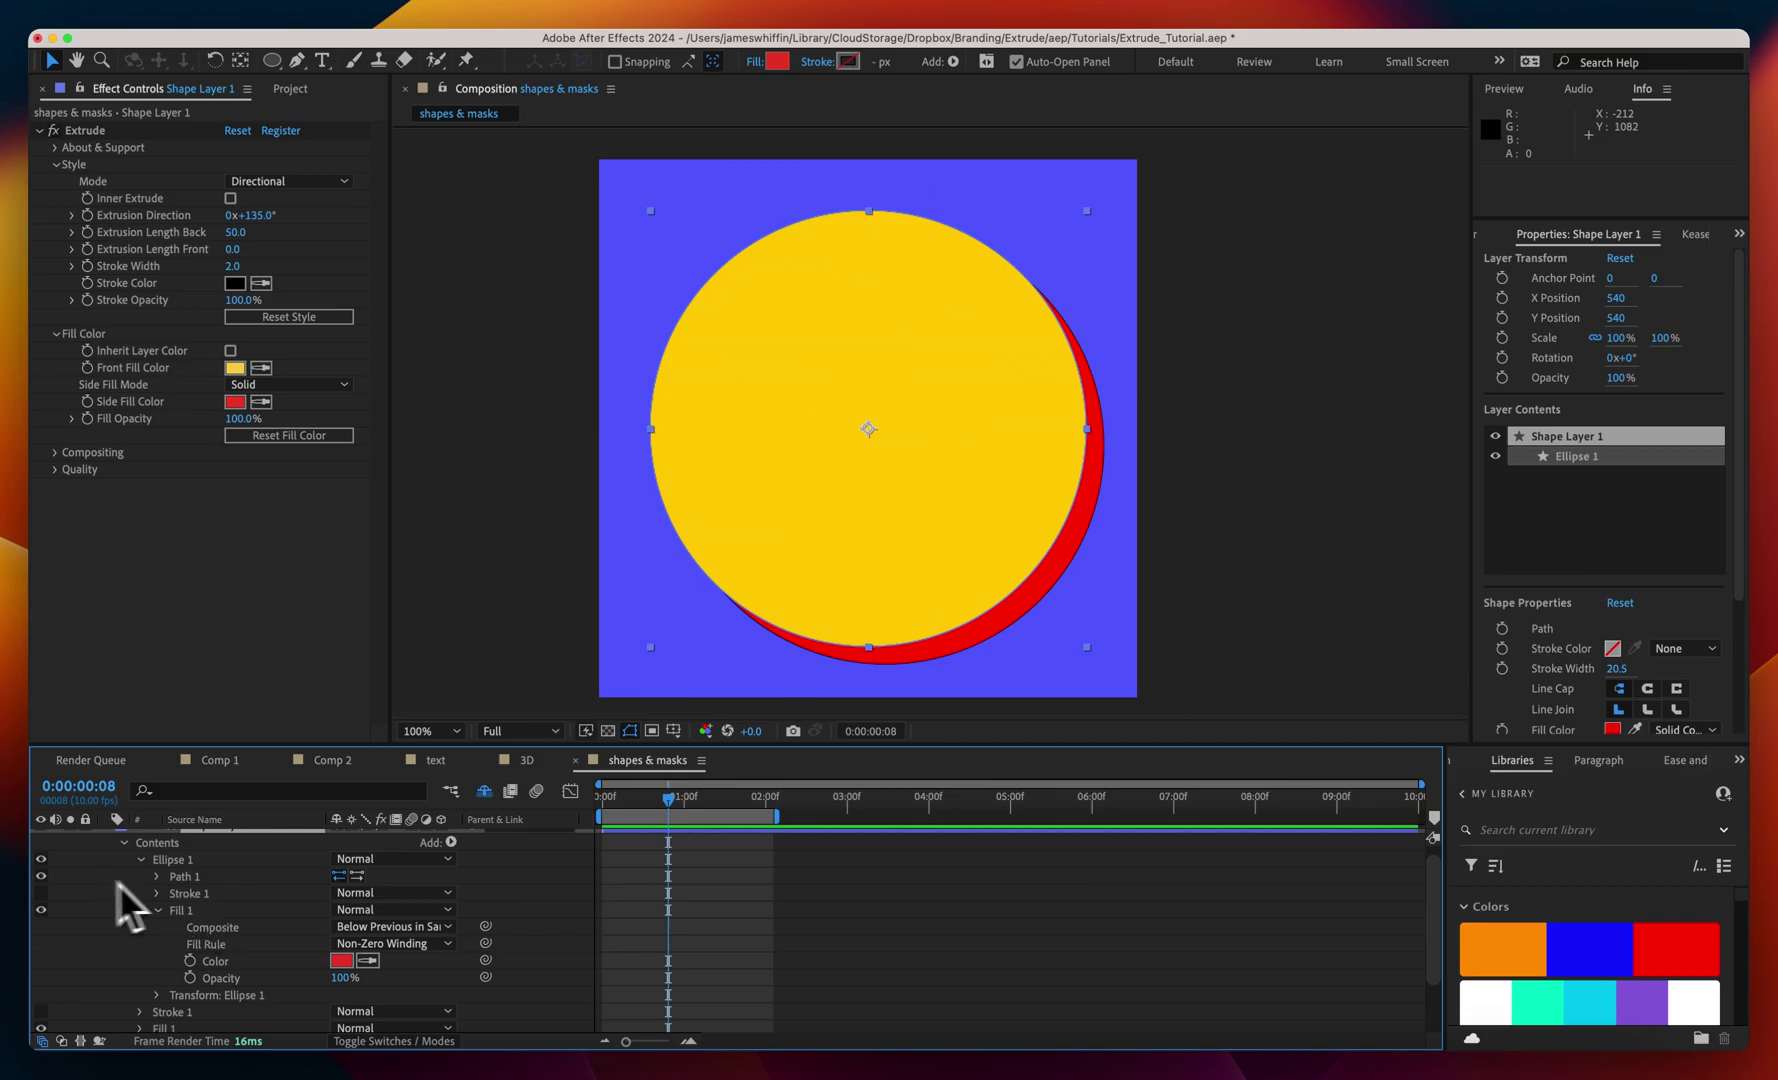
left_click(160, 878)
left_click(278, 876)
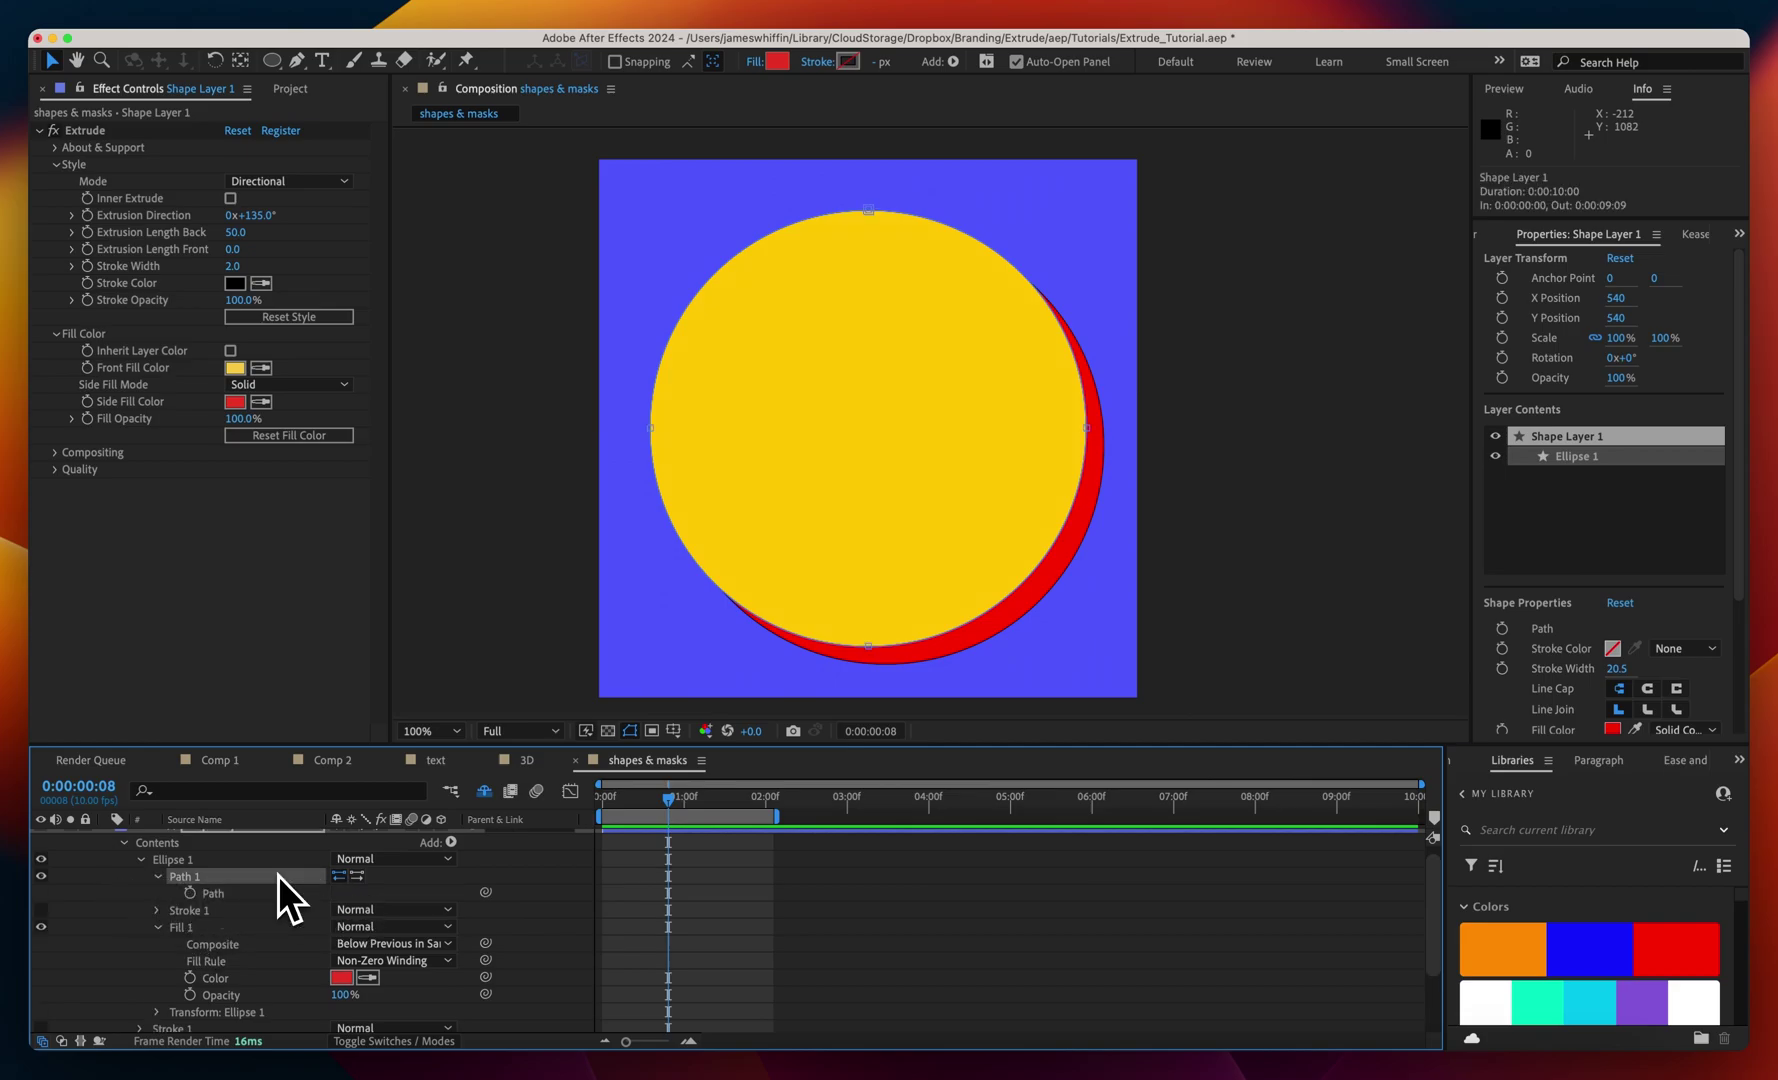
left_click(356, 877)
left_click(121, 889)
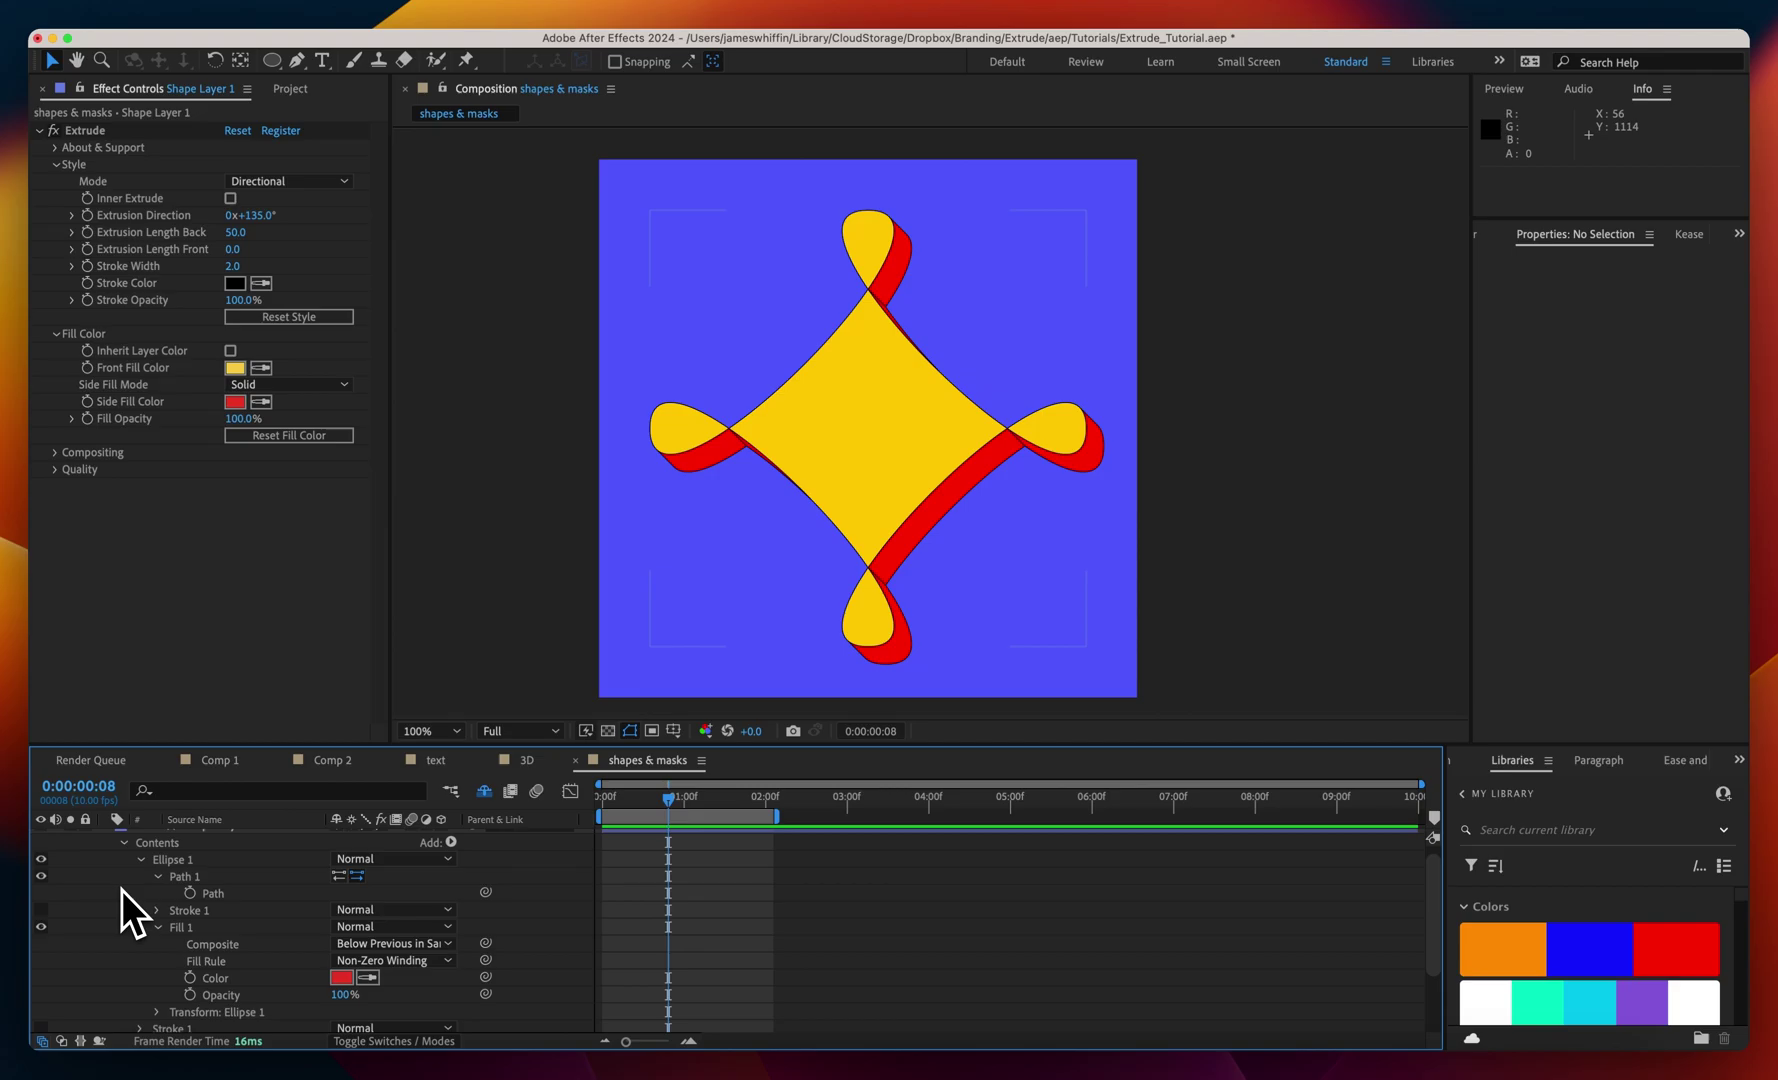
scroll(121, 889, "up", 2)
- Collapse and hide Shape Layer 1, reveal the variable font text layer, and zoom to 200%
left_click(106, 838)
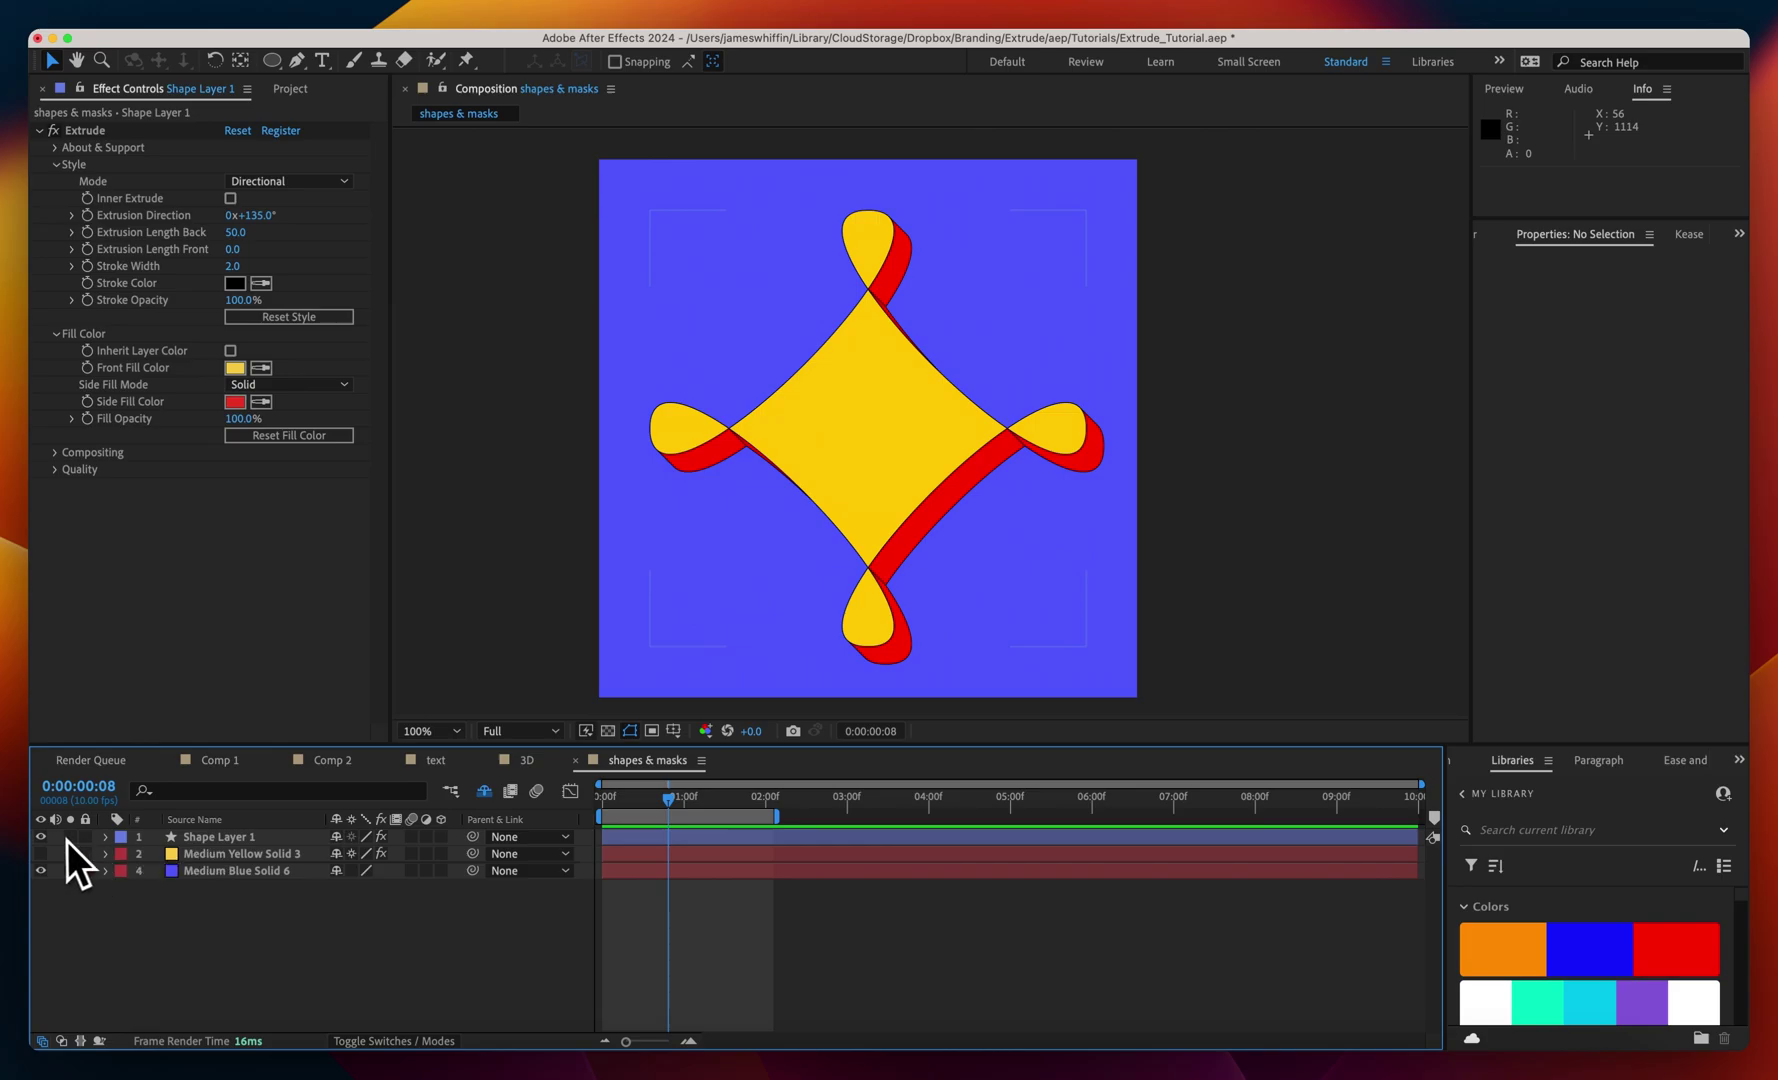
left_click(42, 837)
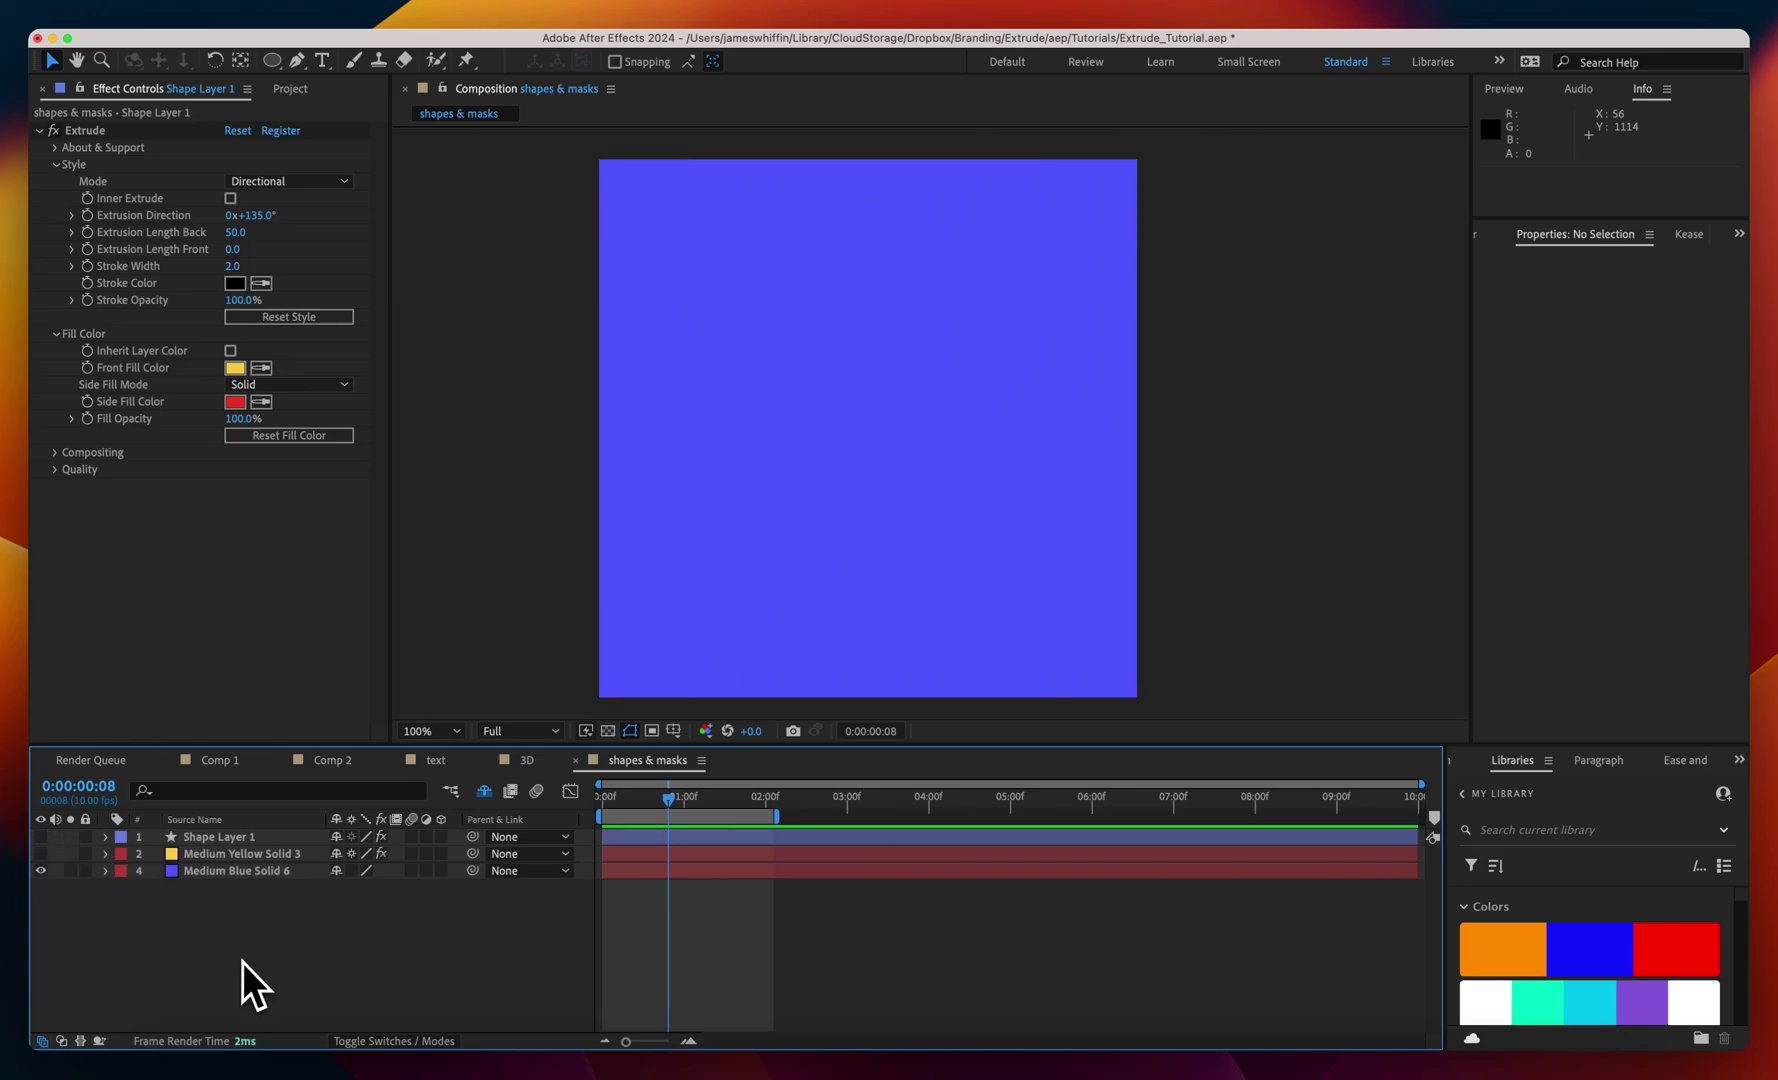
key("super+z")
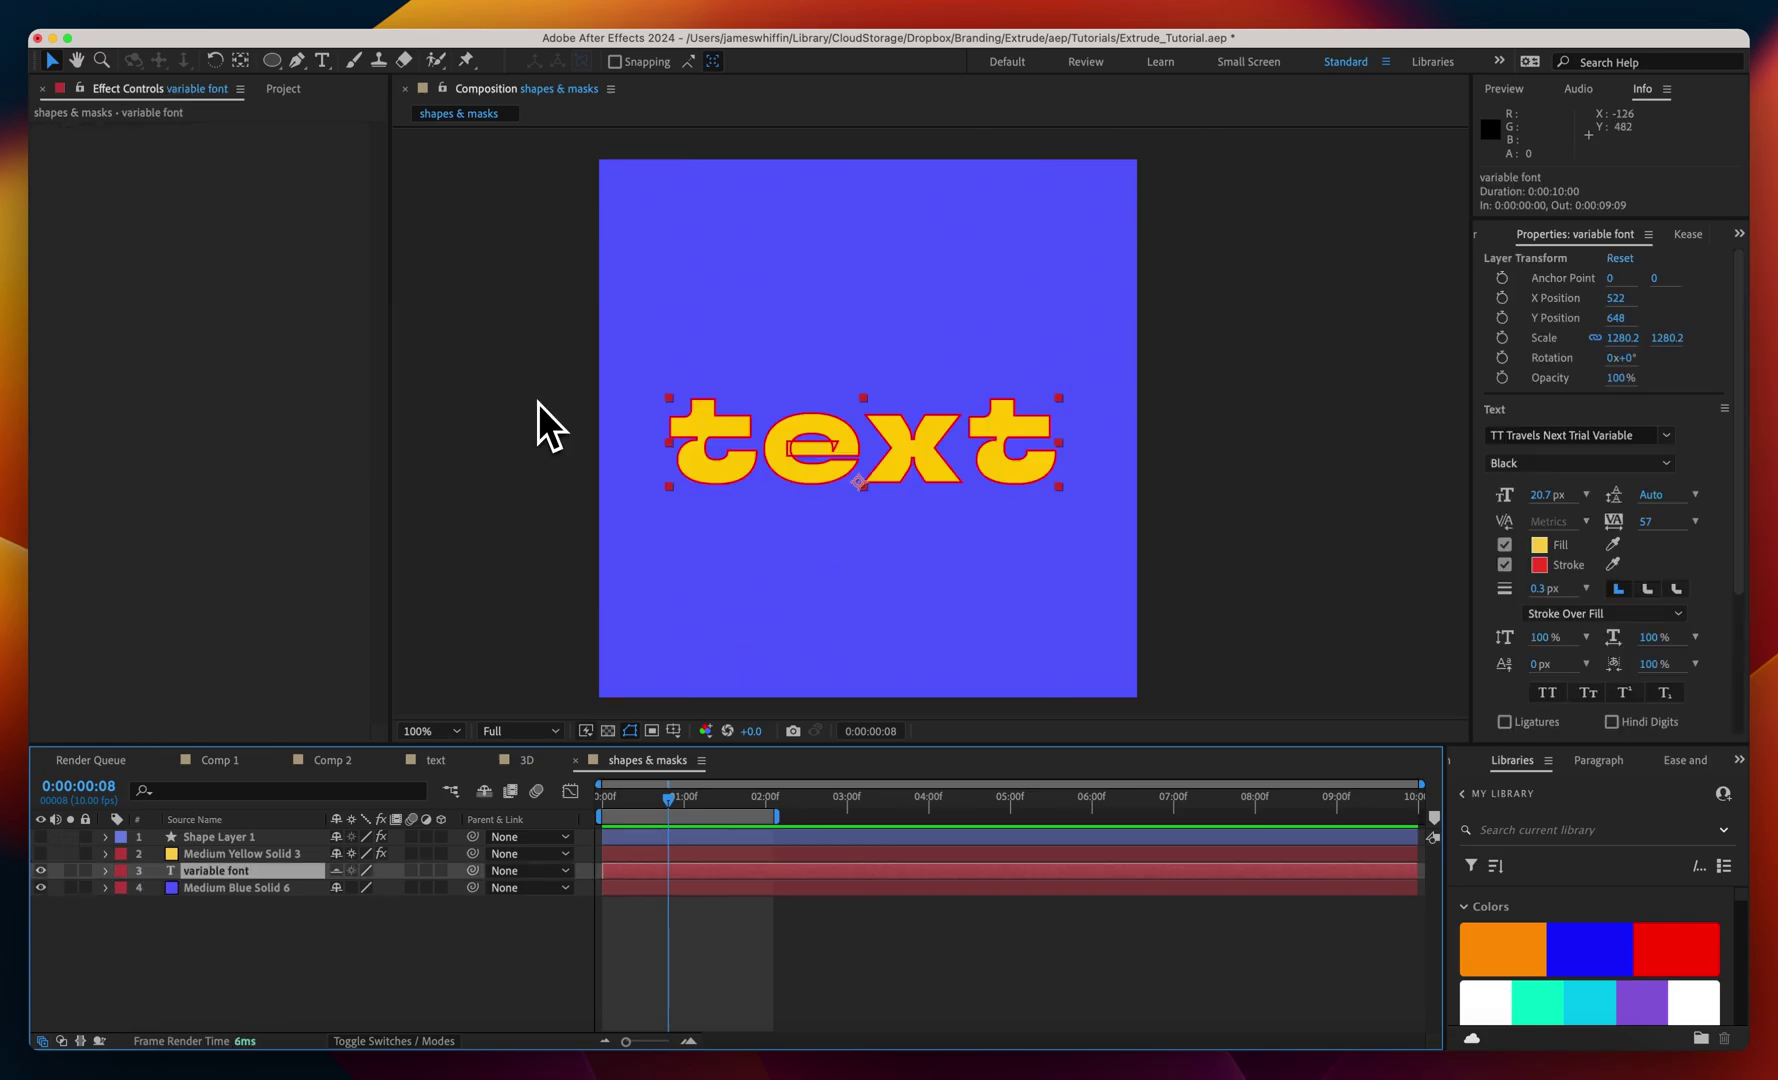
key("period")
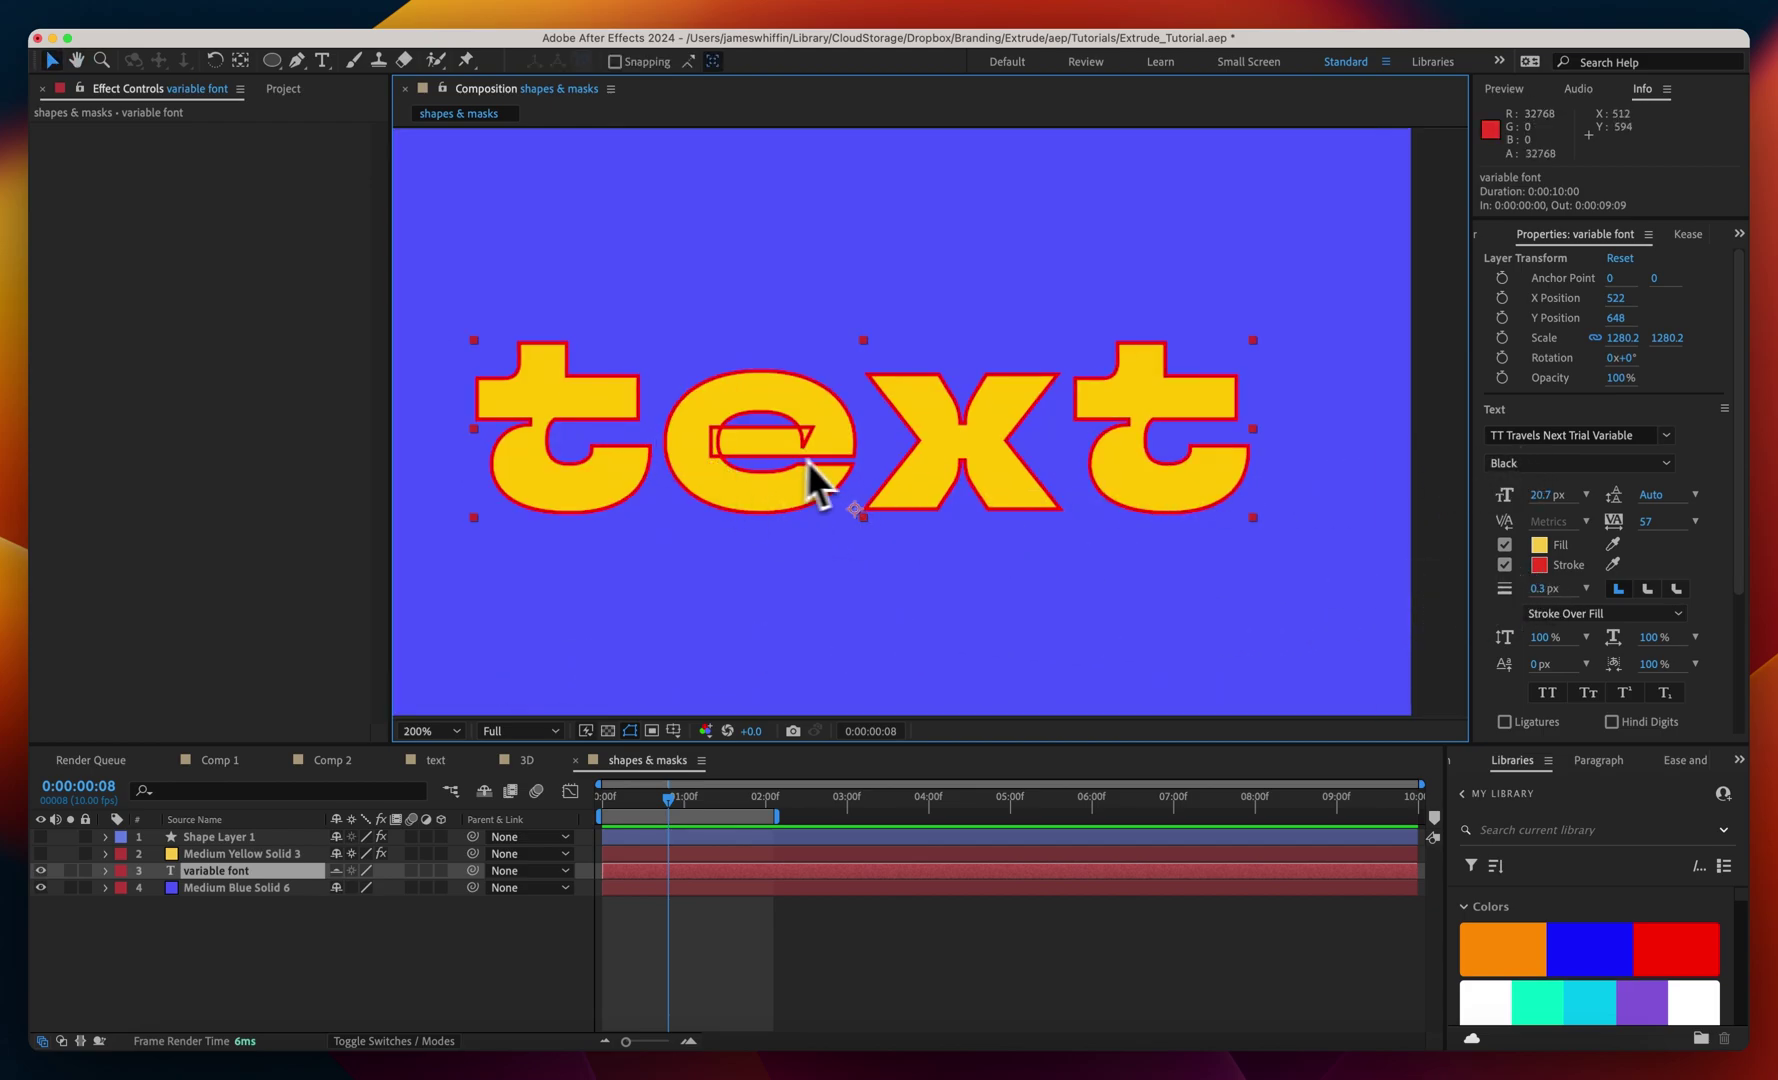
- Apply the Extrude effect to the yellow 'text' layer via quick search
key("ctrl+space")
type("extrude")
key("Return")
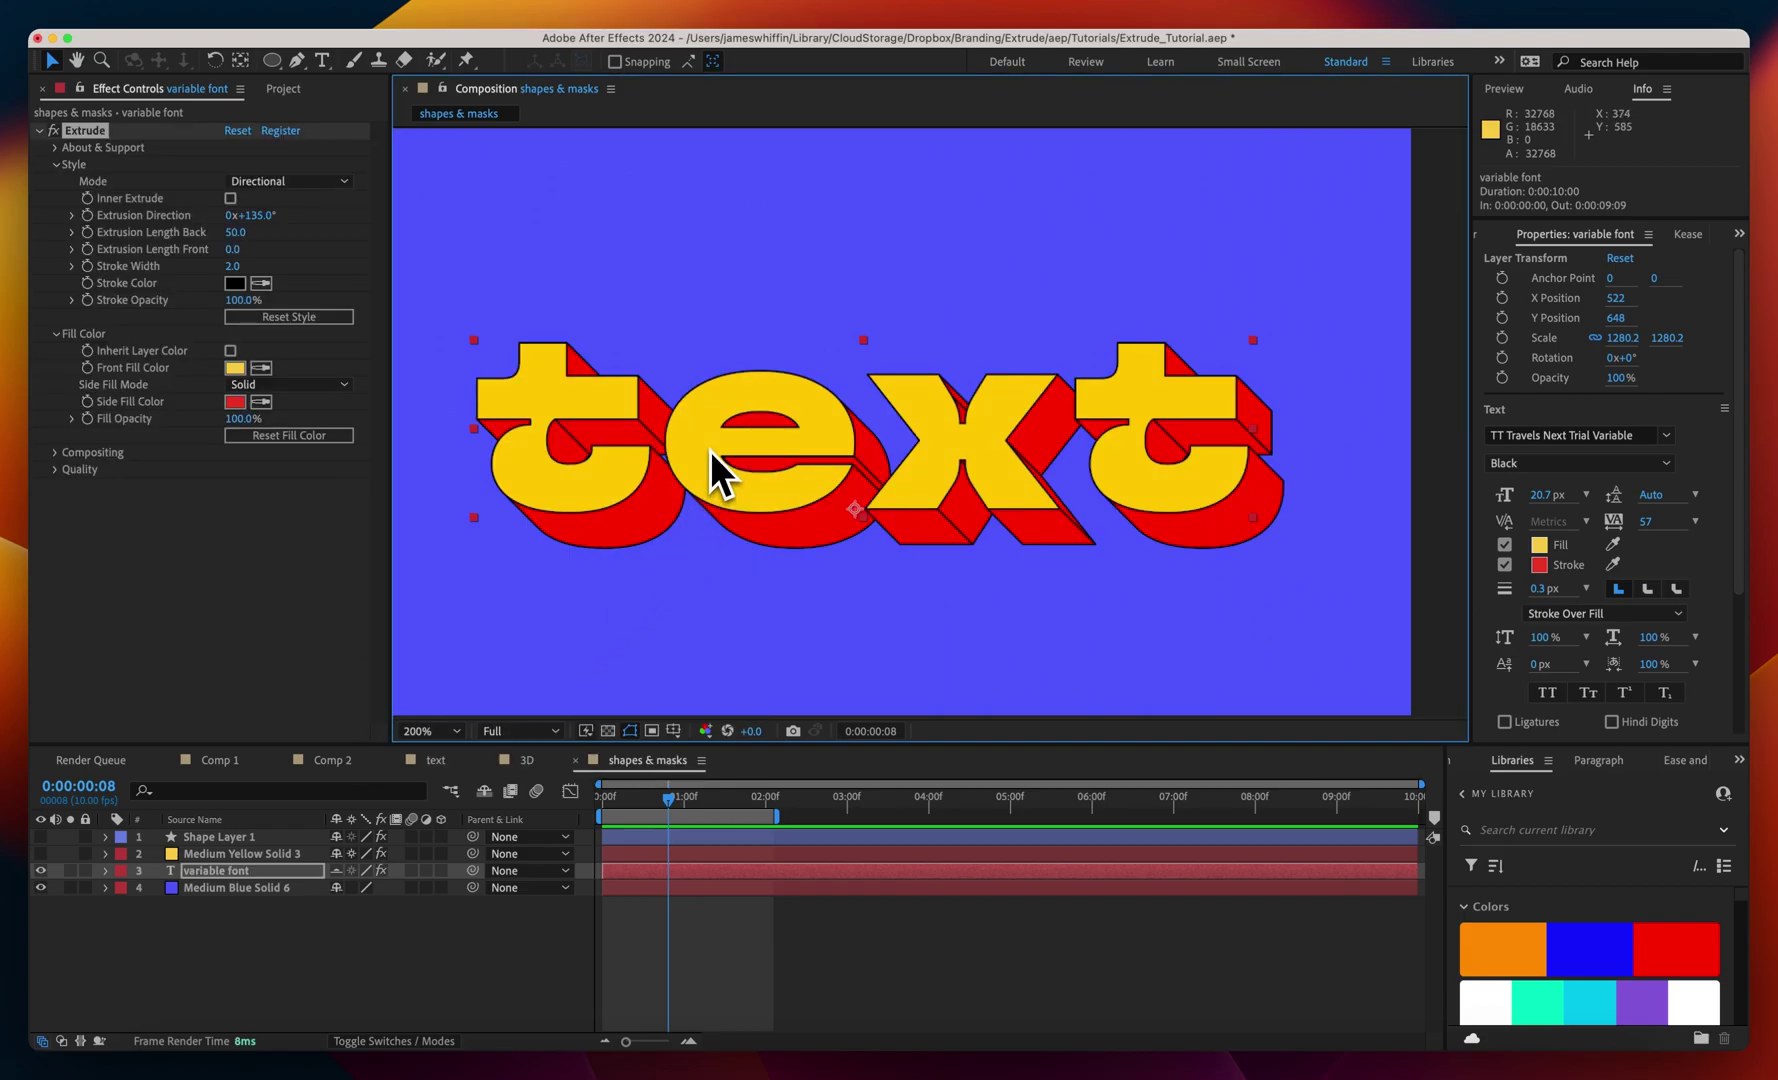
- Undo the Extrude effect, create masks from the text, and show the outline masks
key("super+z")
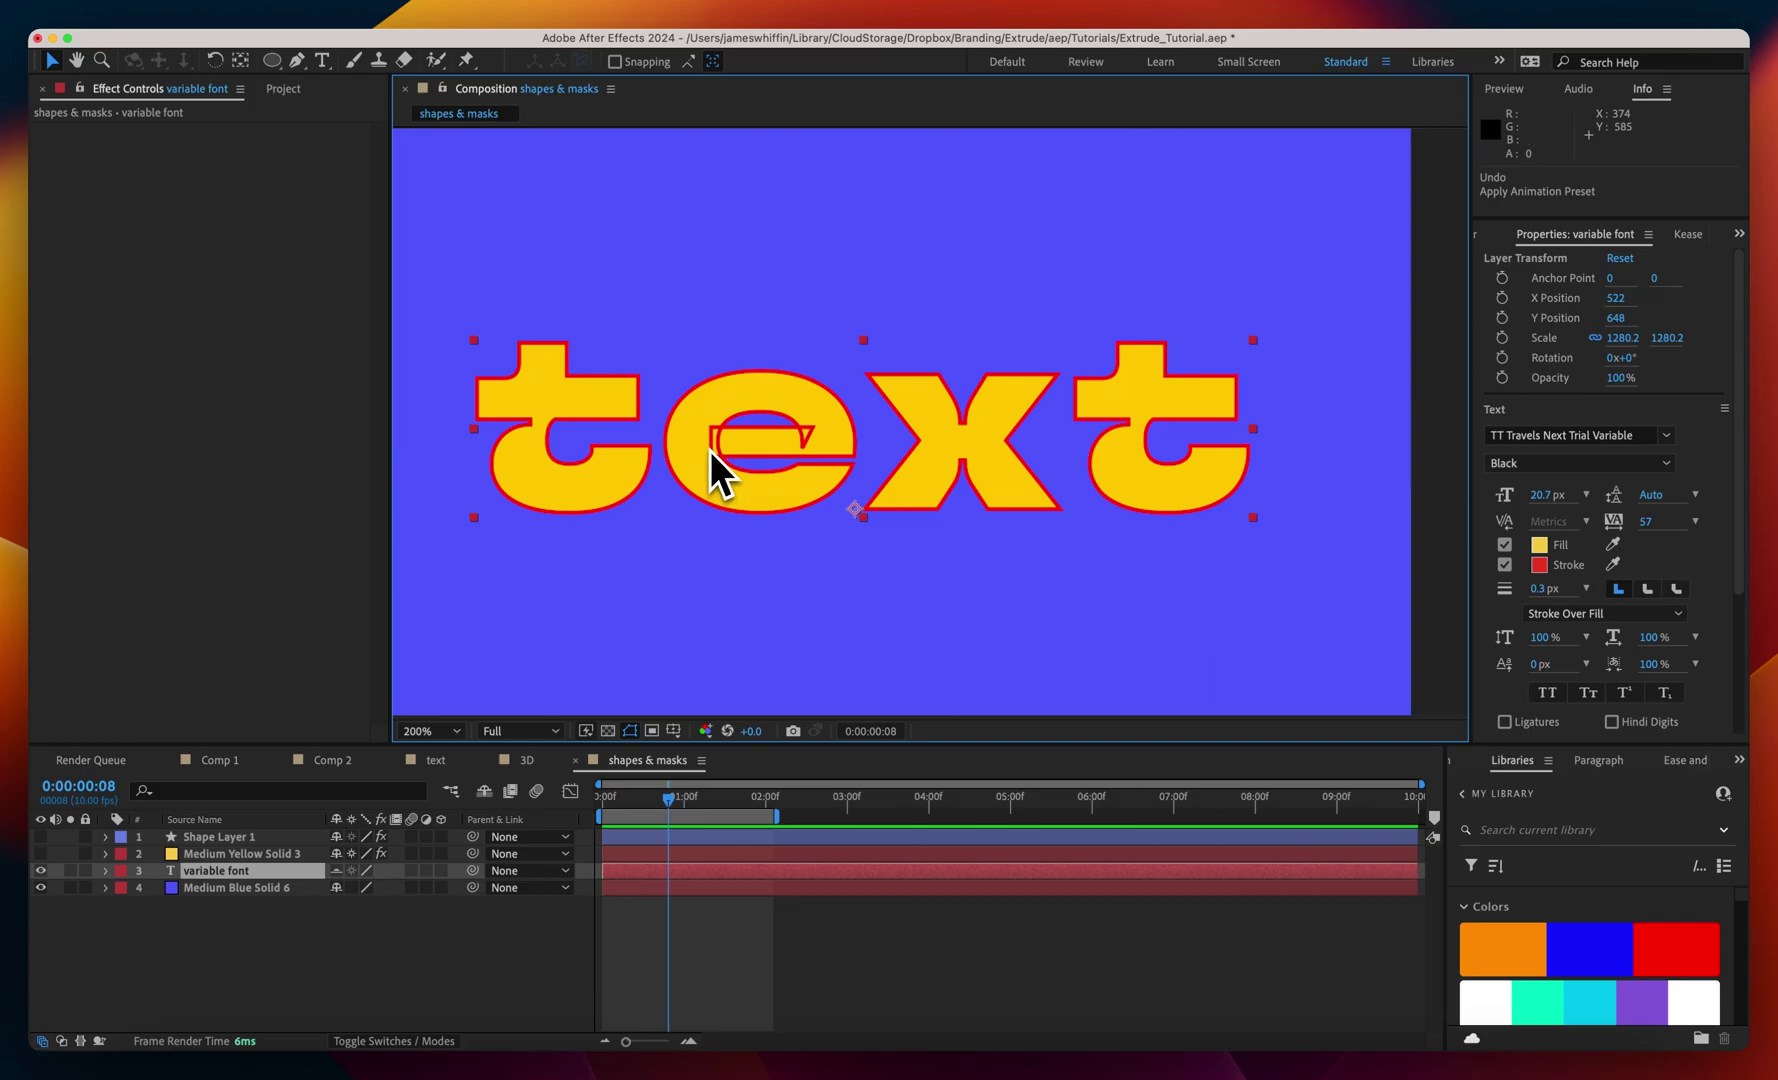
right_click(720, 475)
left_click(680, 670)
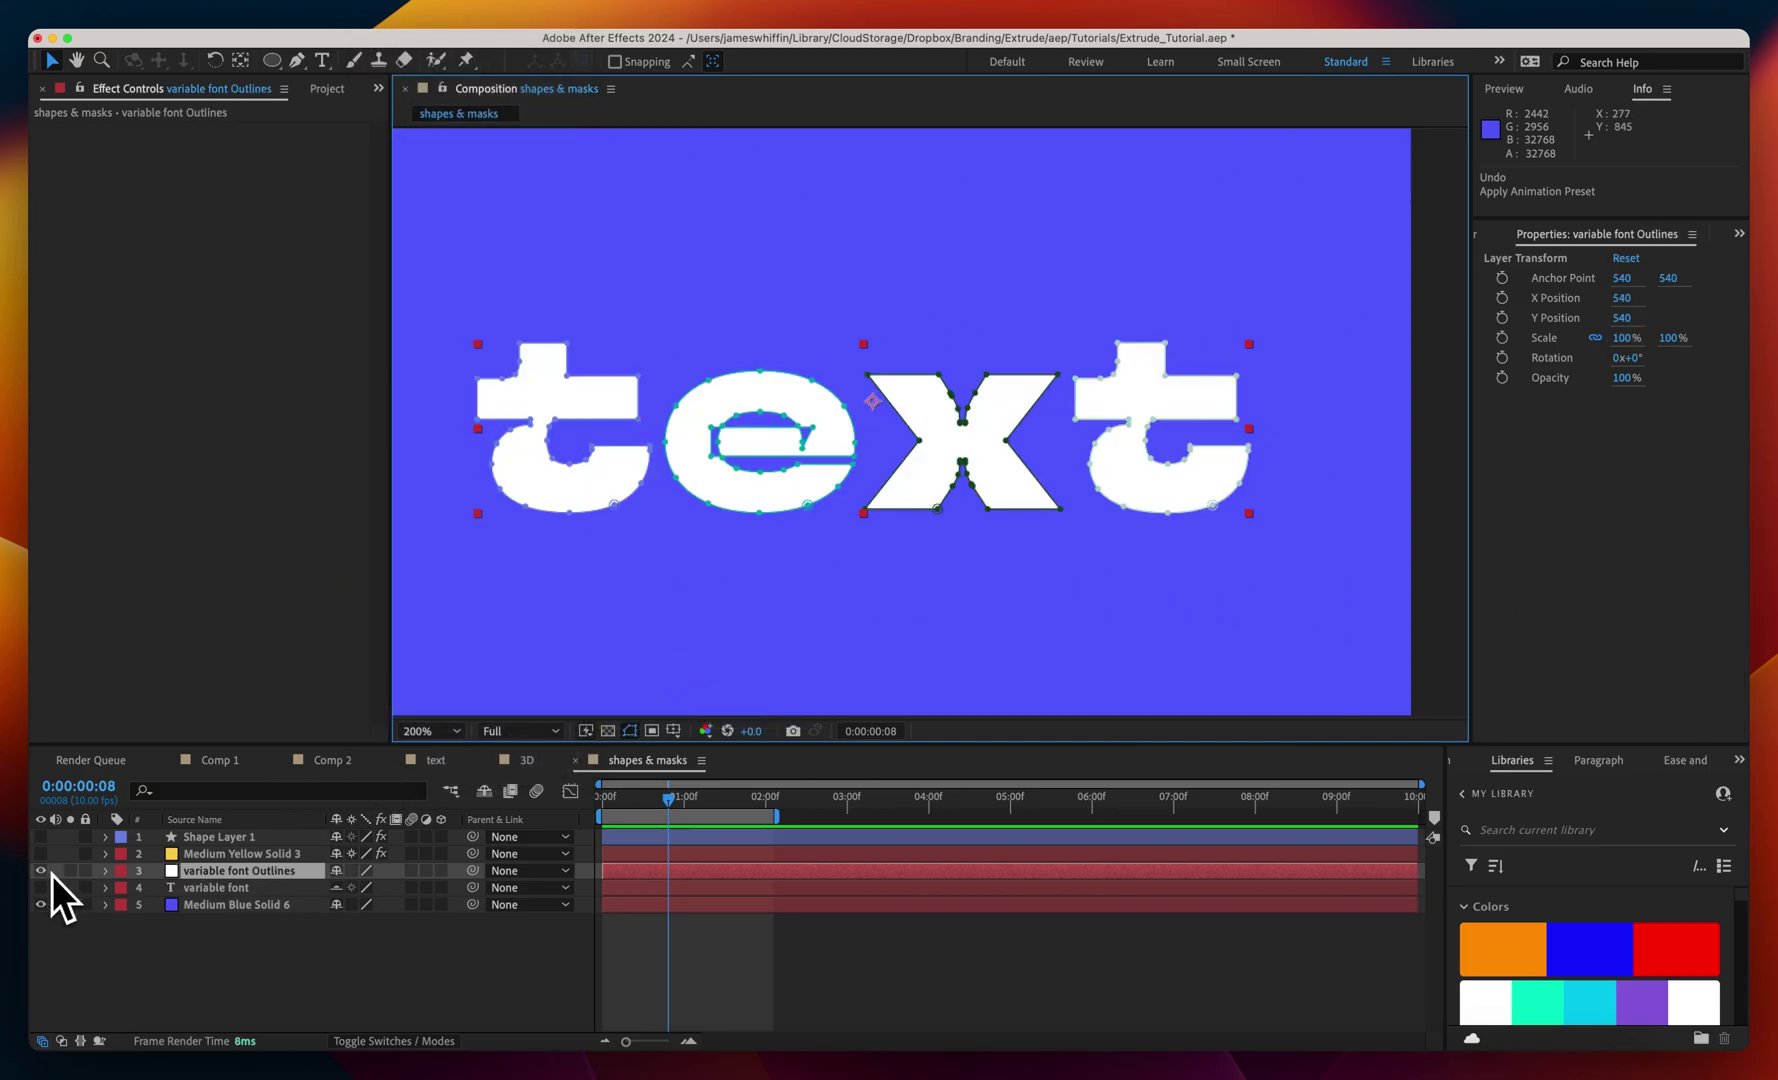
key("m")
key("m")
scroll(100, 900, "down", 1)
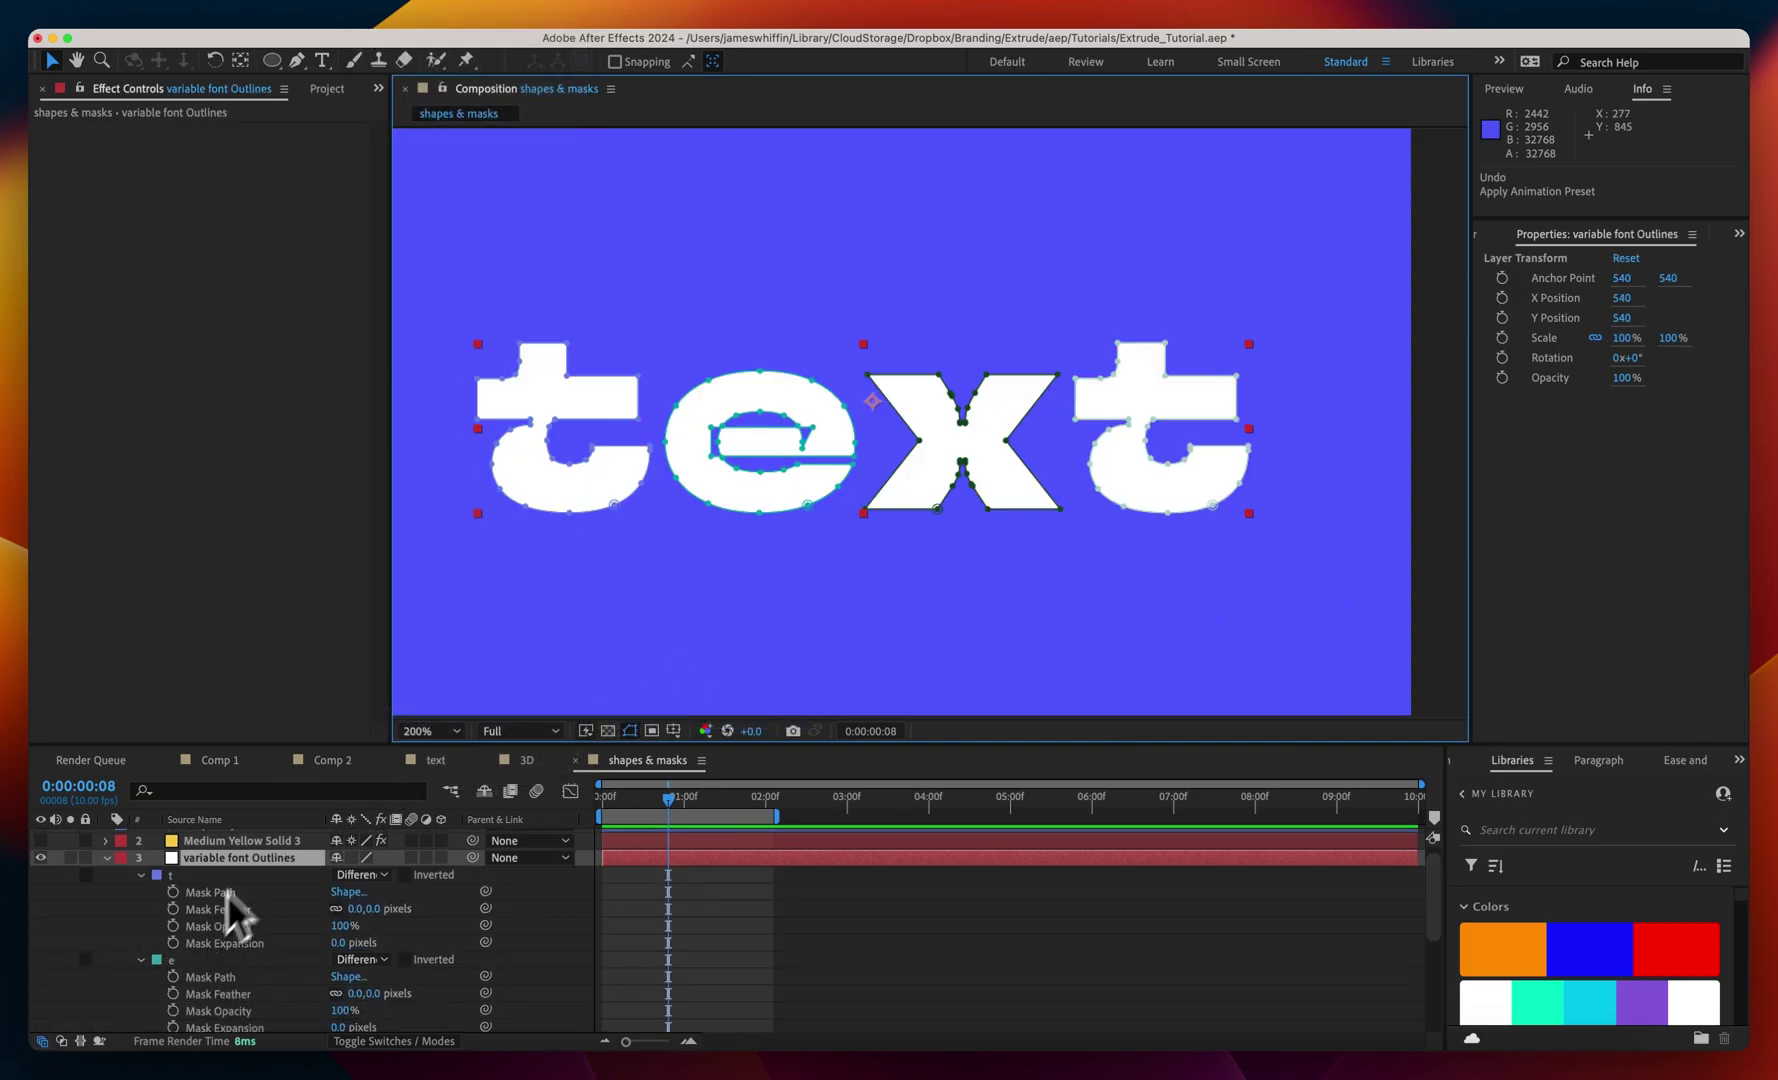
- Inspect mask t's mode options without changing them, then select the outlines layer by its 'e'
left_click(355, 878)
left_click(119, 907)
left_click(111, 907)
left_click(714, 445)
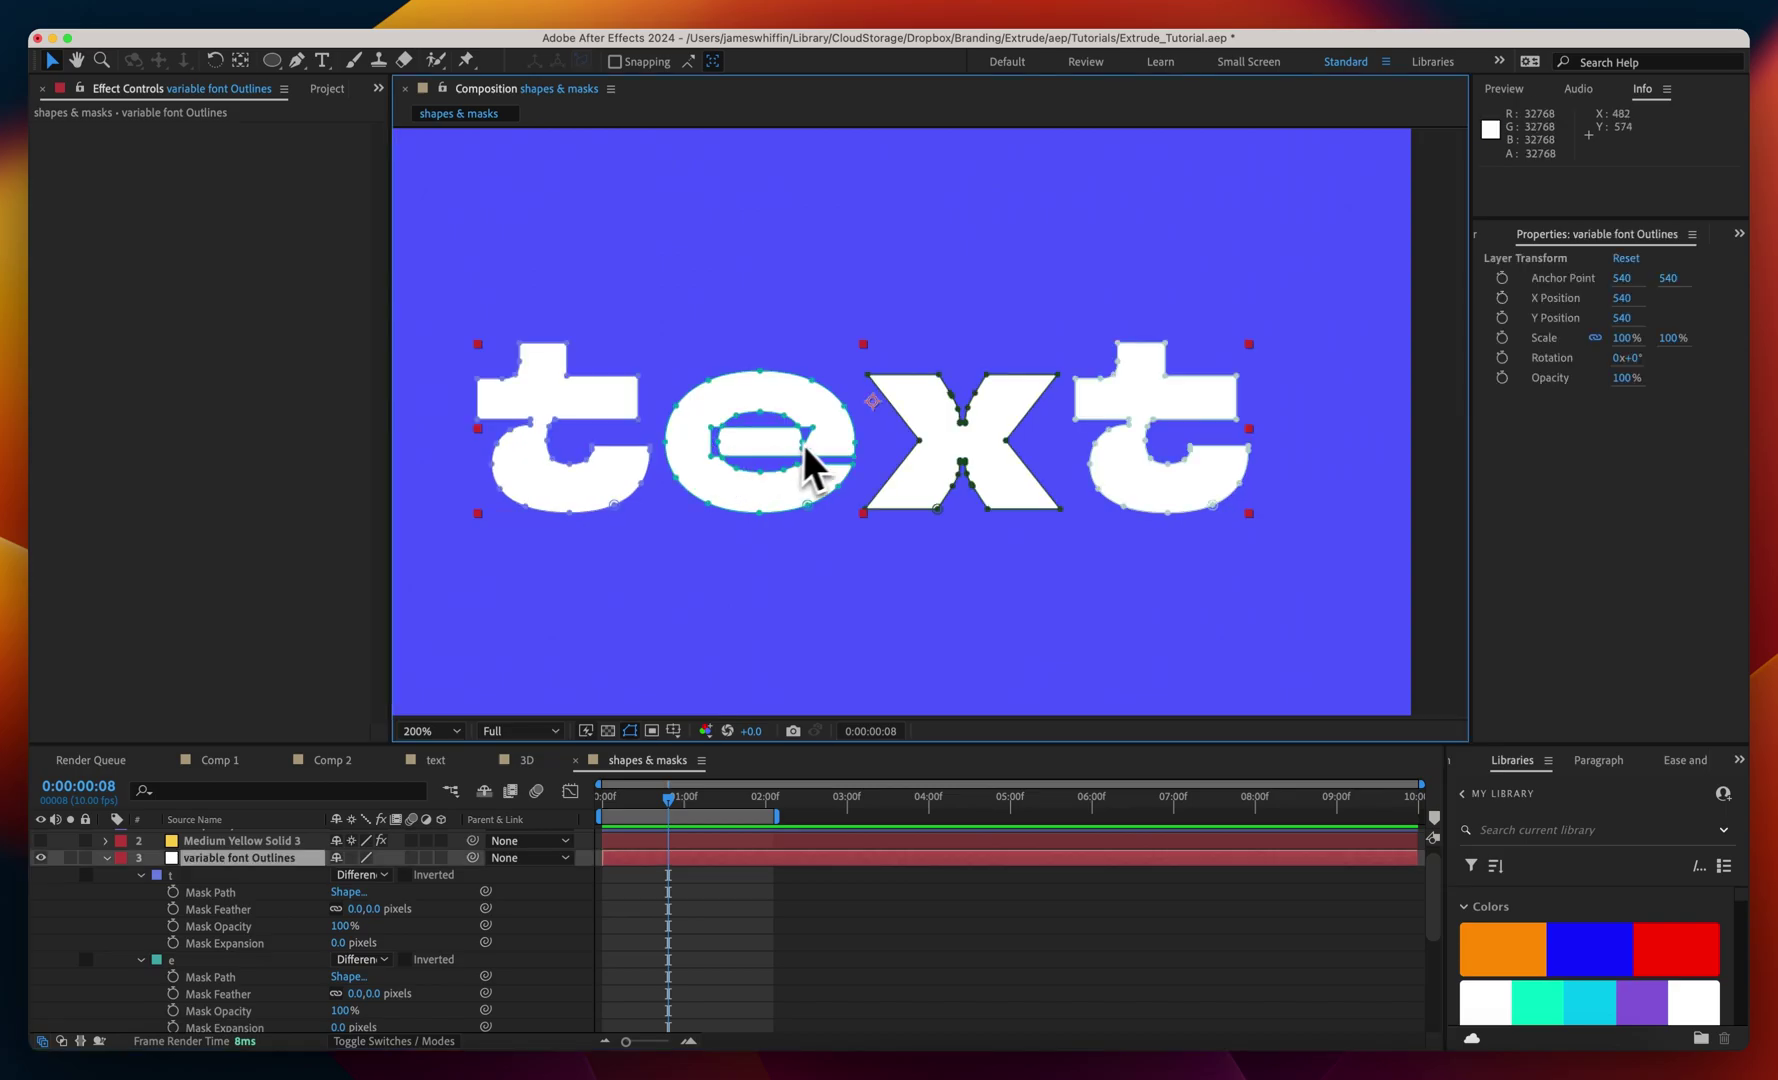
- Undo the mask outlines layer, create a shape layer from the text, and set its stroke to None
key("super+z")
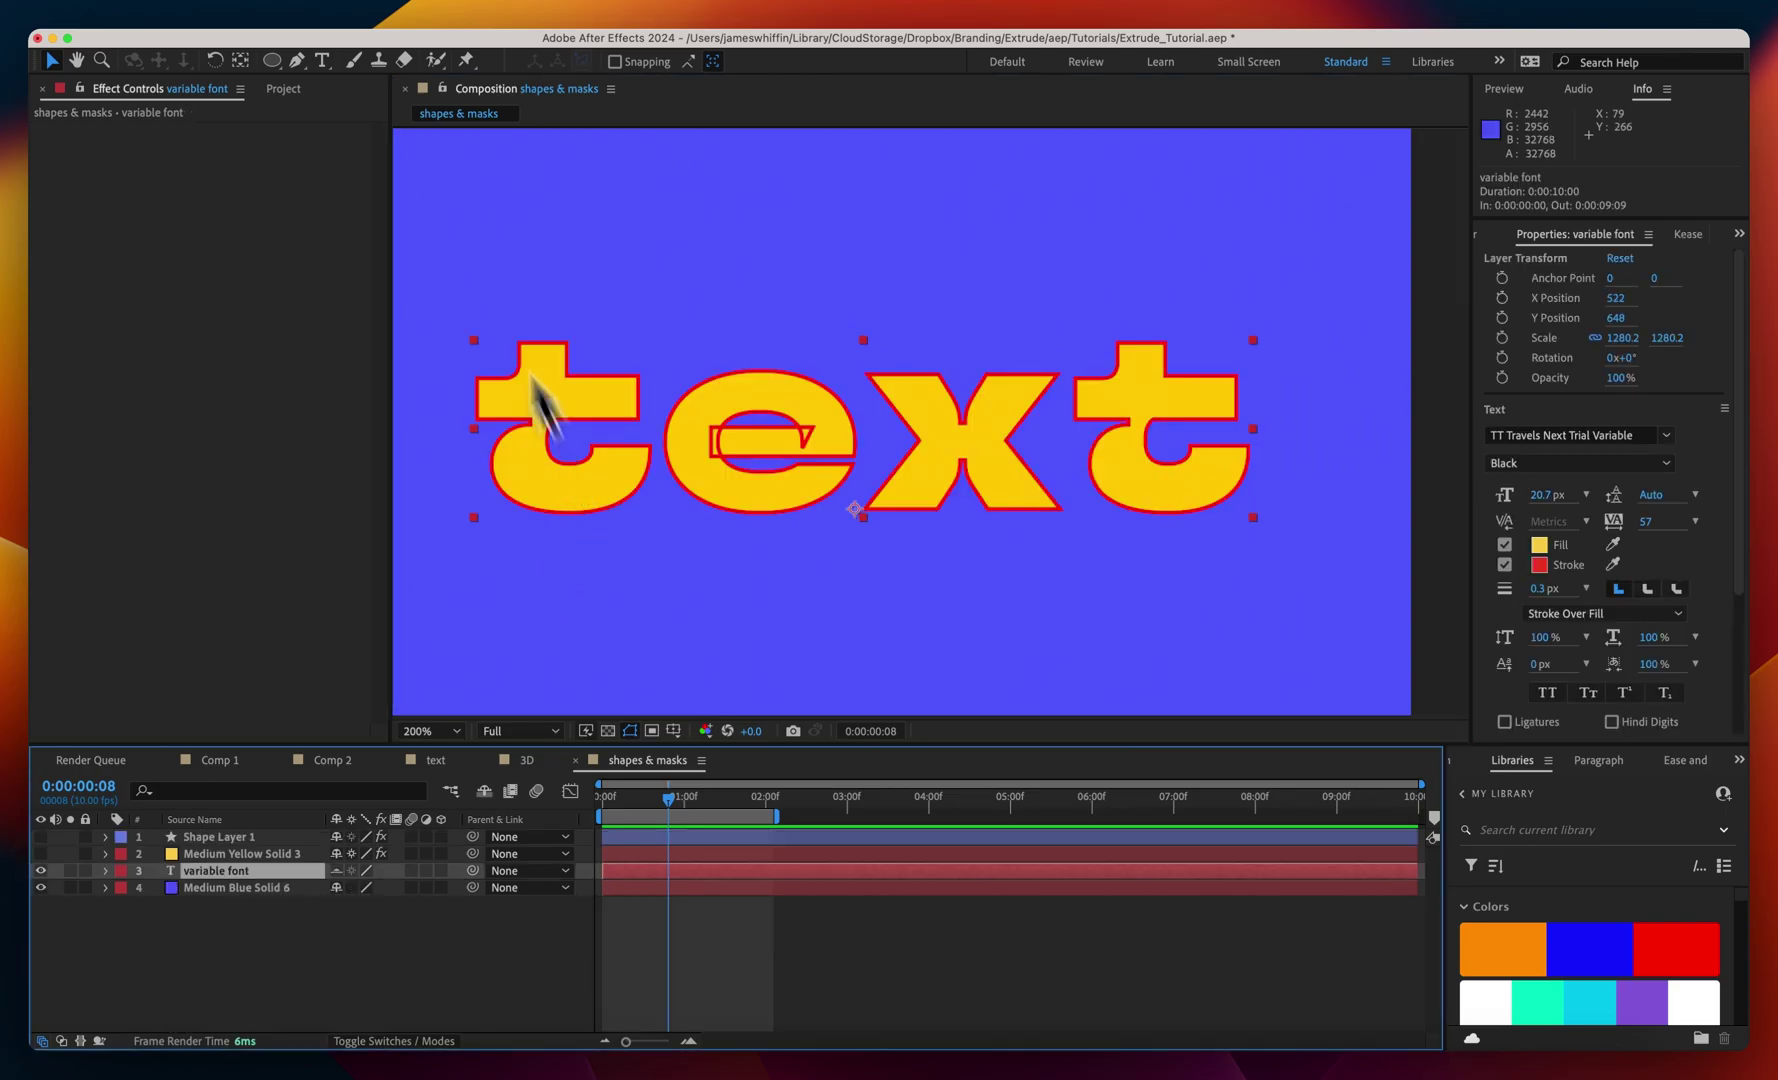
left_click(401, 22)
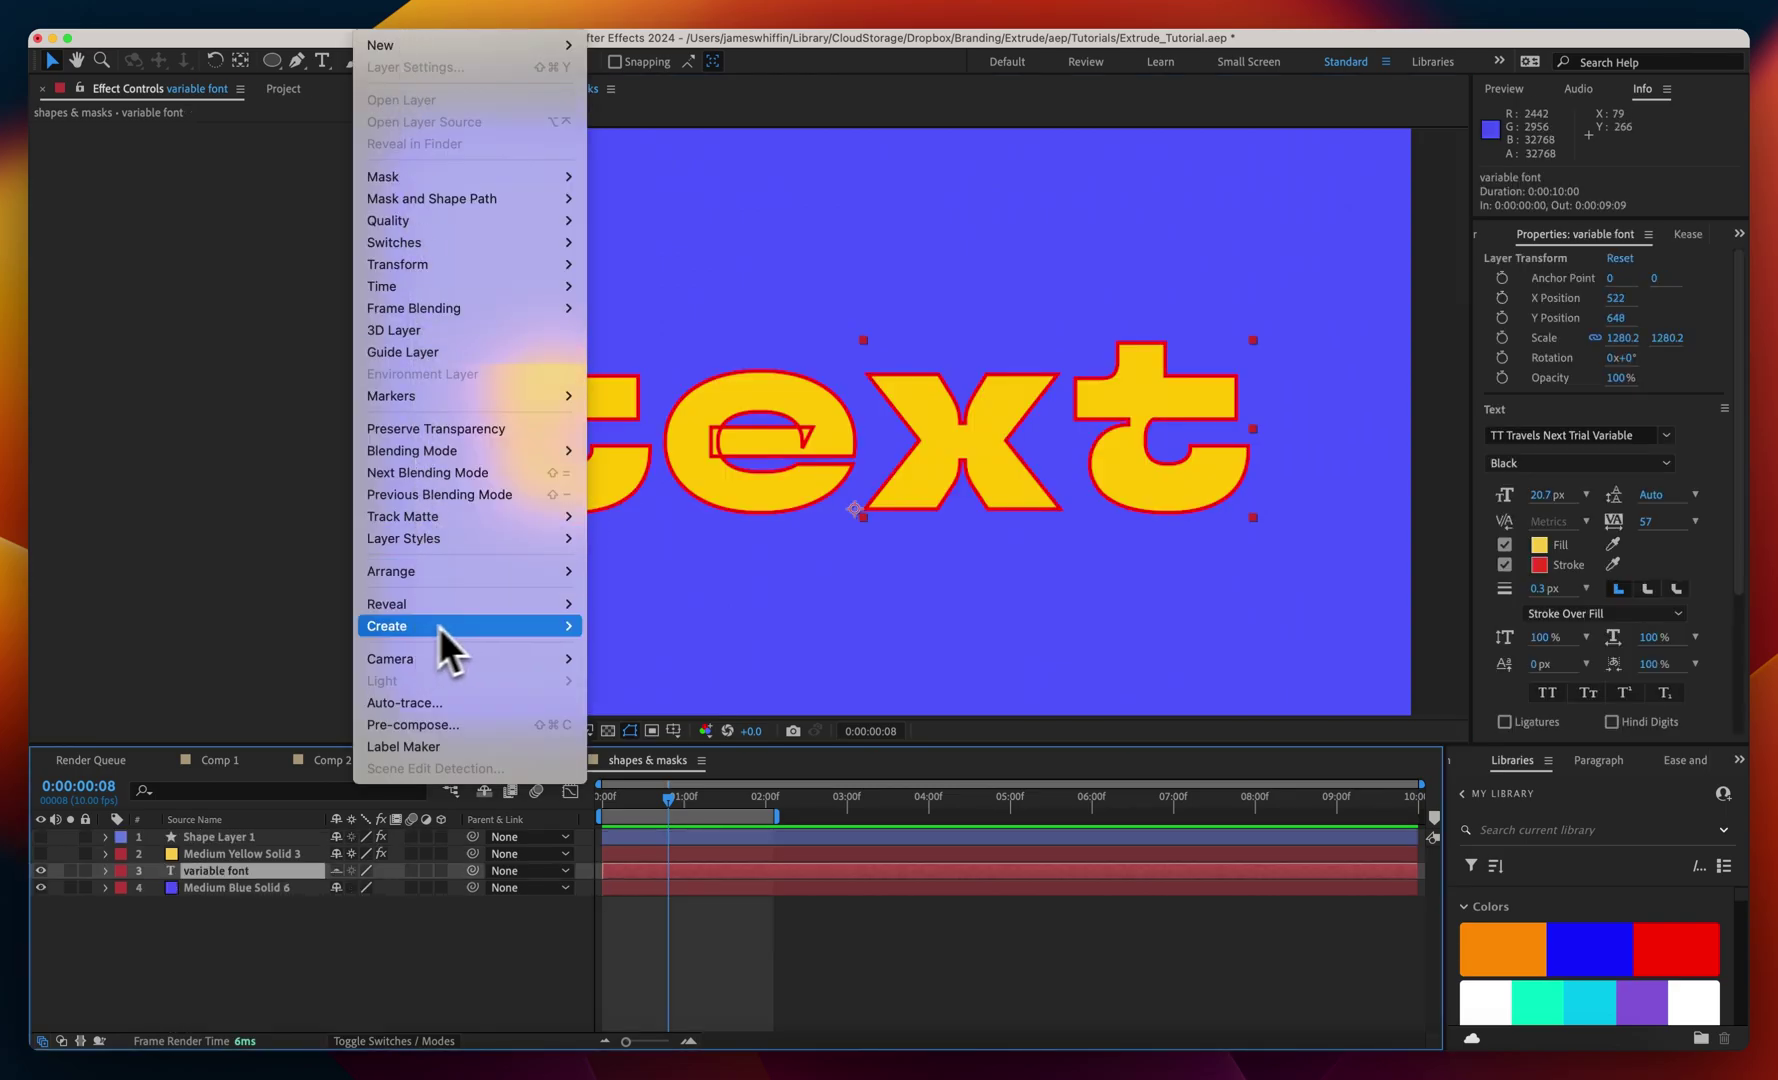
mouse_move(439, 626)
left_click(624, 655)
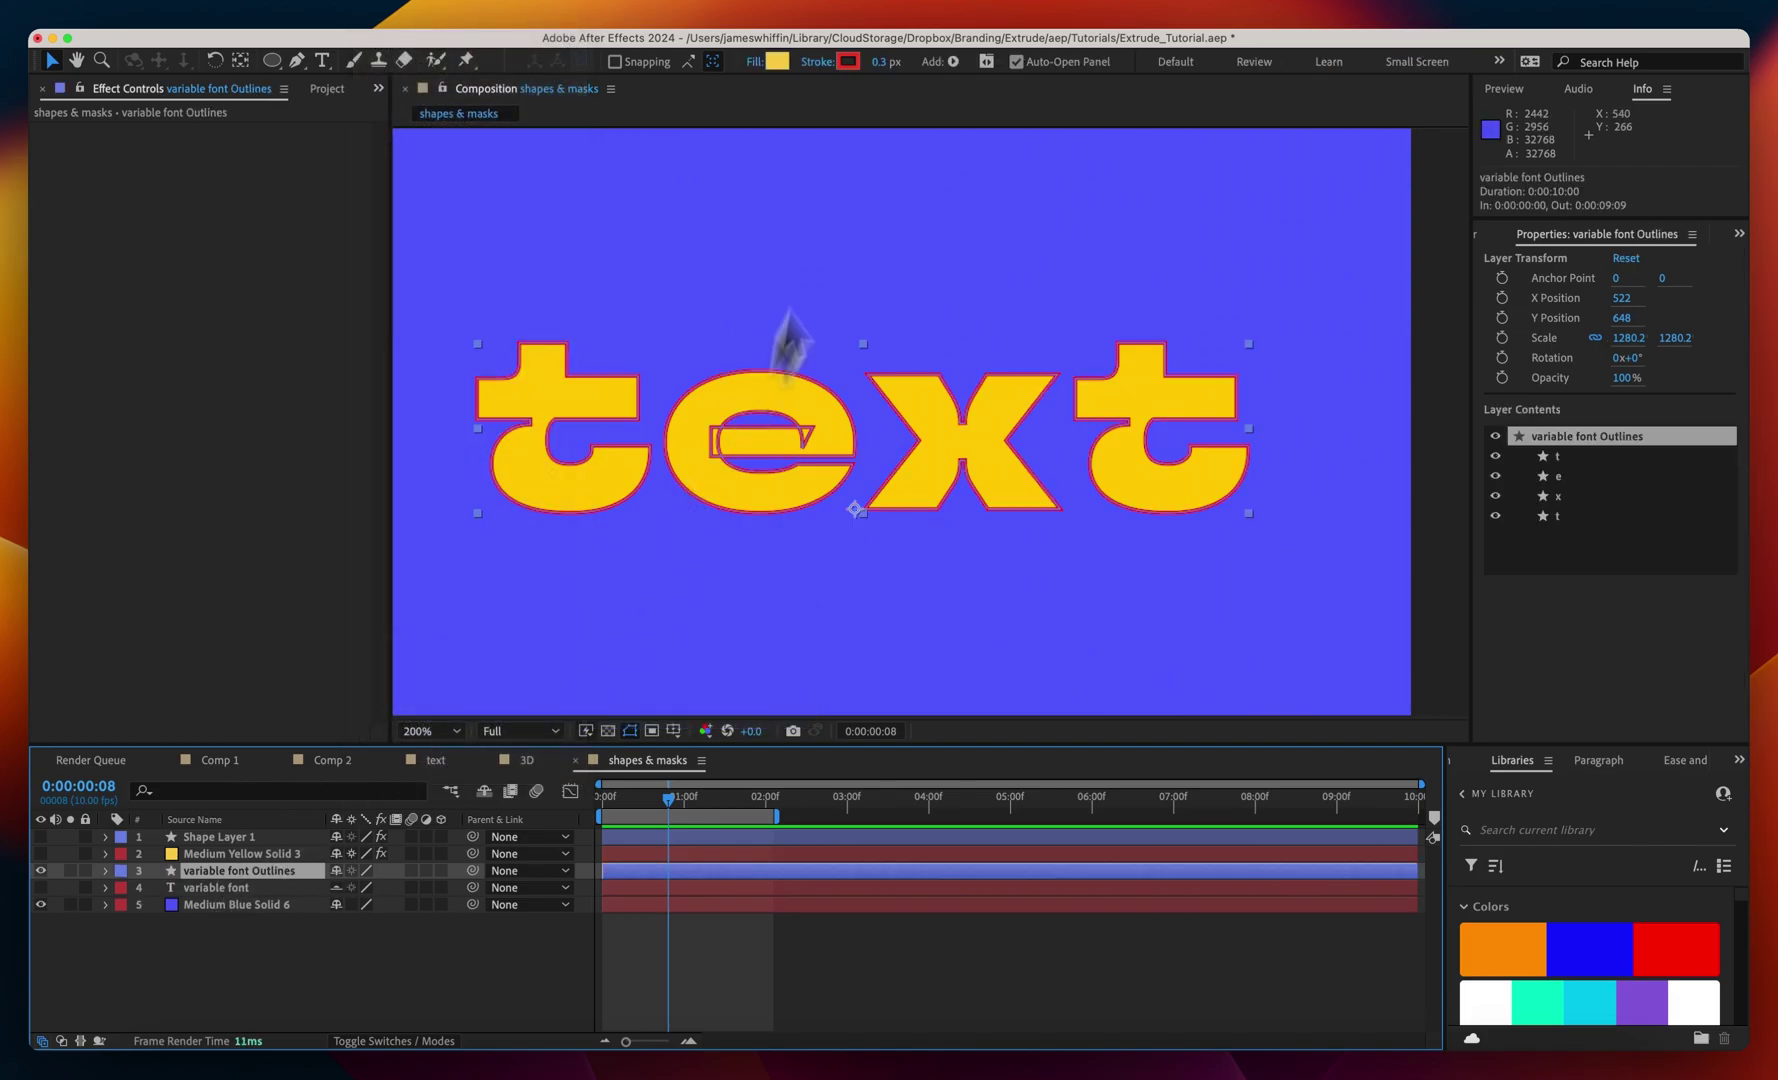
left_click(815, 64)
left_click(788, 493)
key("Return")
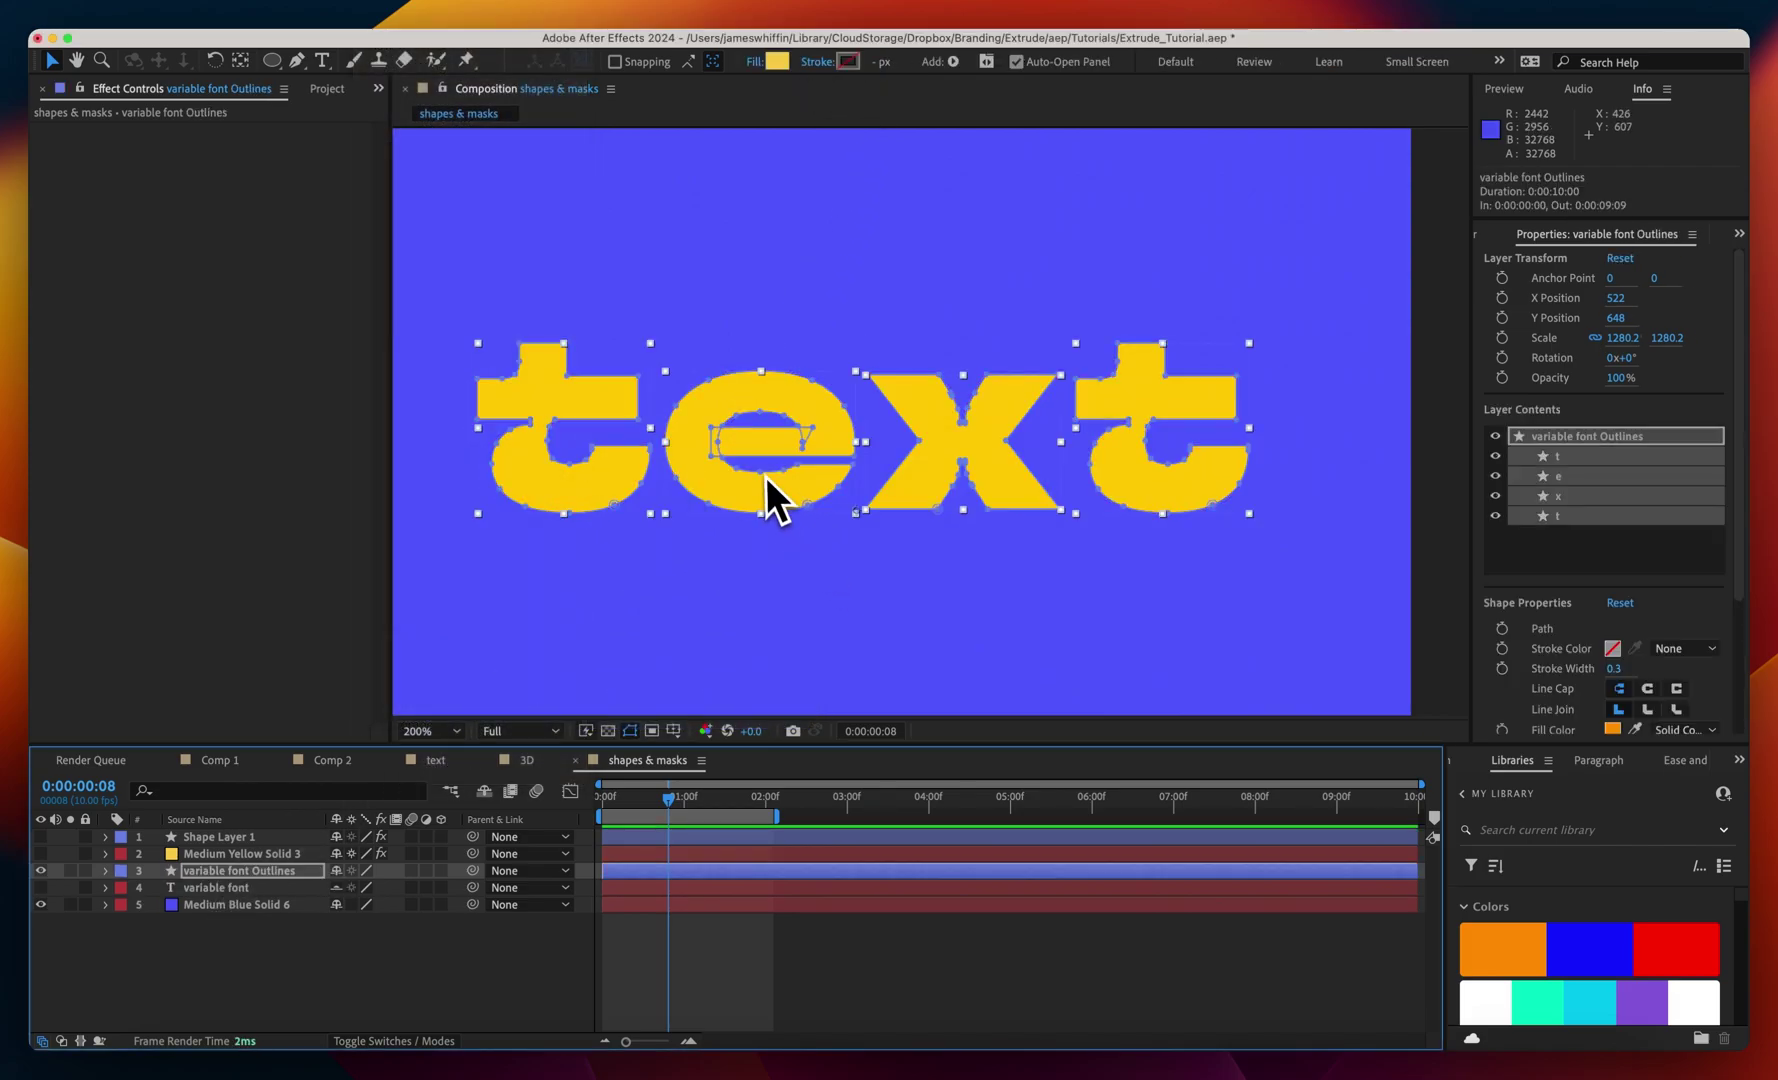
- Apply the Extrude effect to the text shape layer
key("ctrl+space")
type("extrude")
key("Return")
scroll(778, 484, "up", 2)
- Set Fill 1 of the 'e' group to the Even-Odd fill rule, then recentre the view on the text
left_click(106, 870)
left_click(124, 889)
left_click(139, 921)
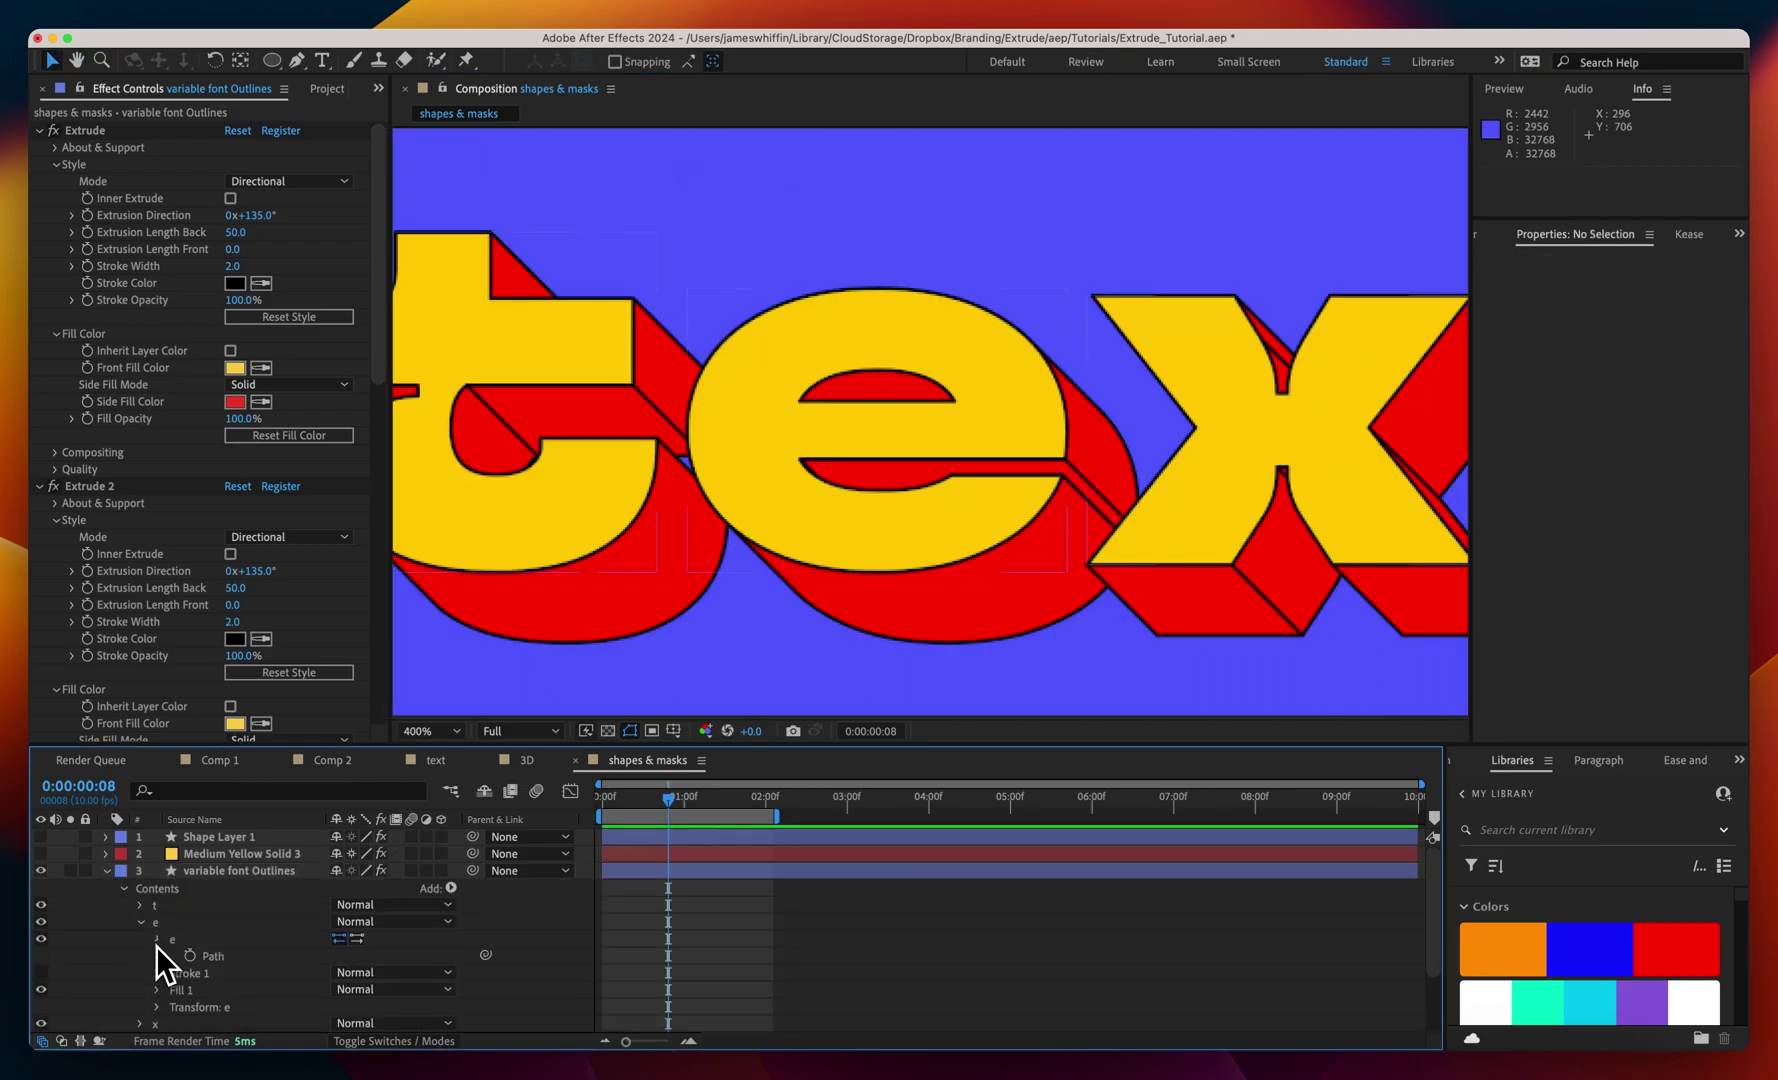
left_click(156, 972)
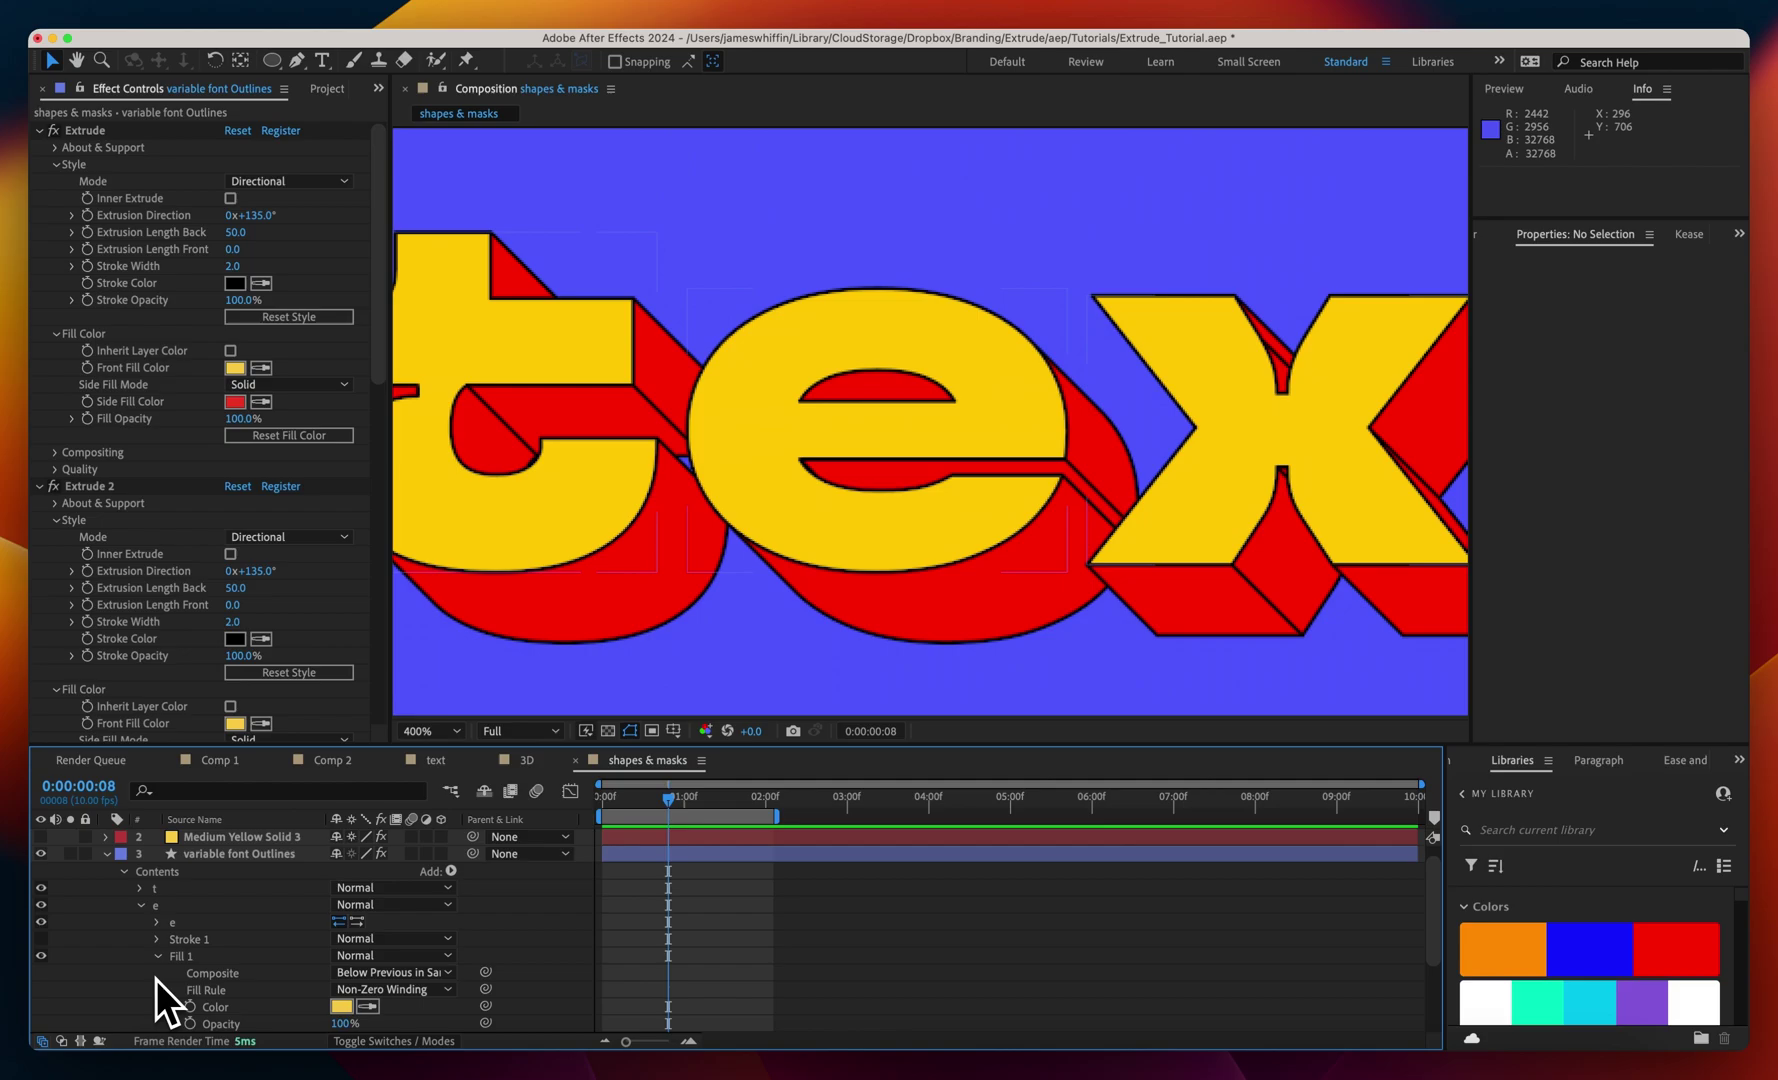
left_click(350, 989)
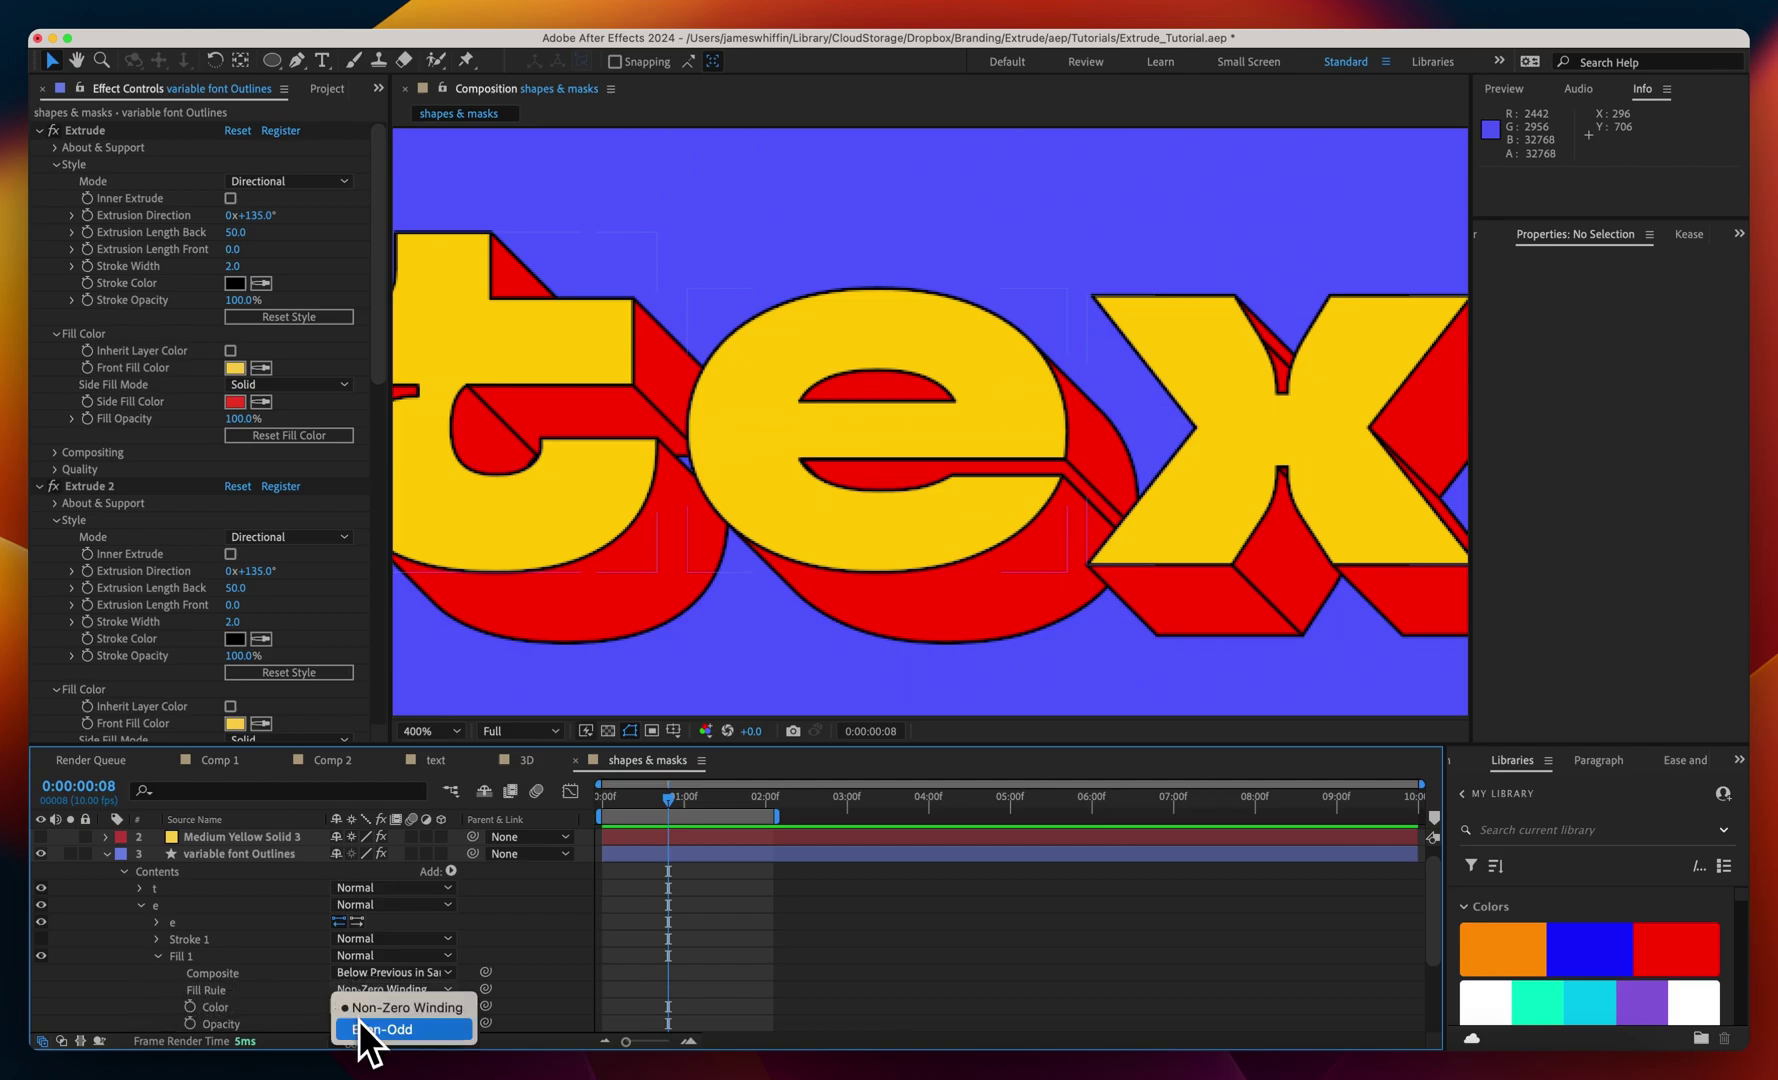
left_click(360, 1025)
left_click(852, 900)
key("comma")
left_click_drag(786, 565, 623, 613)
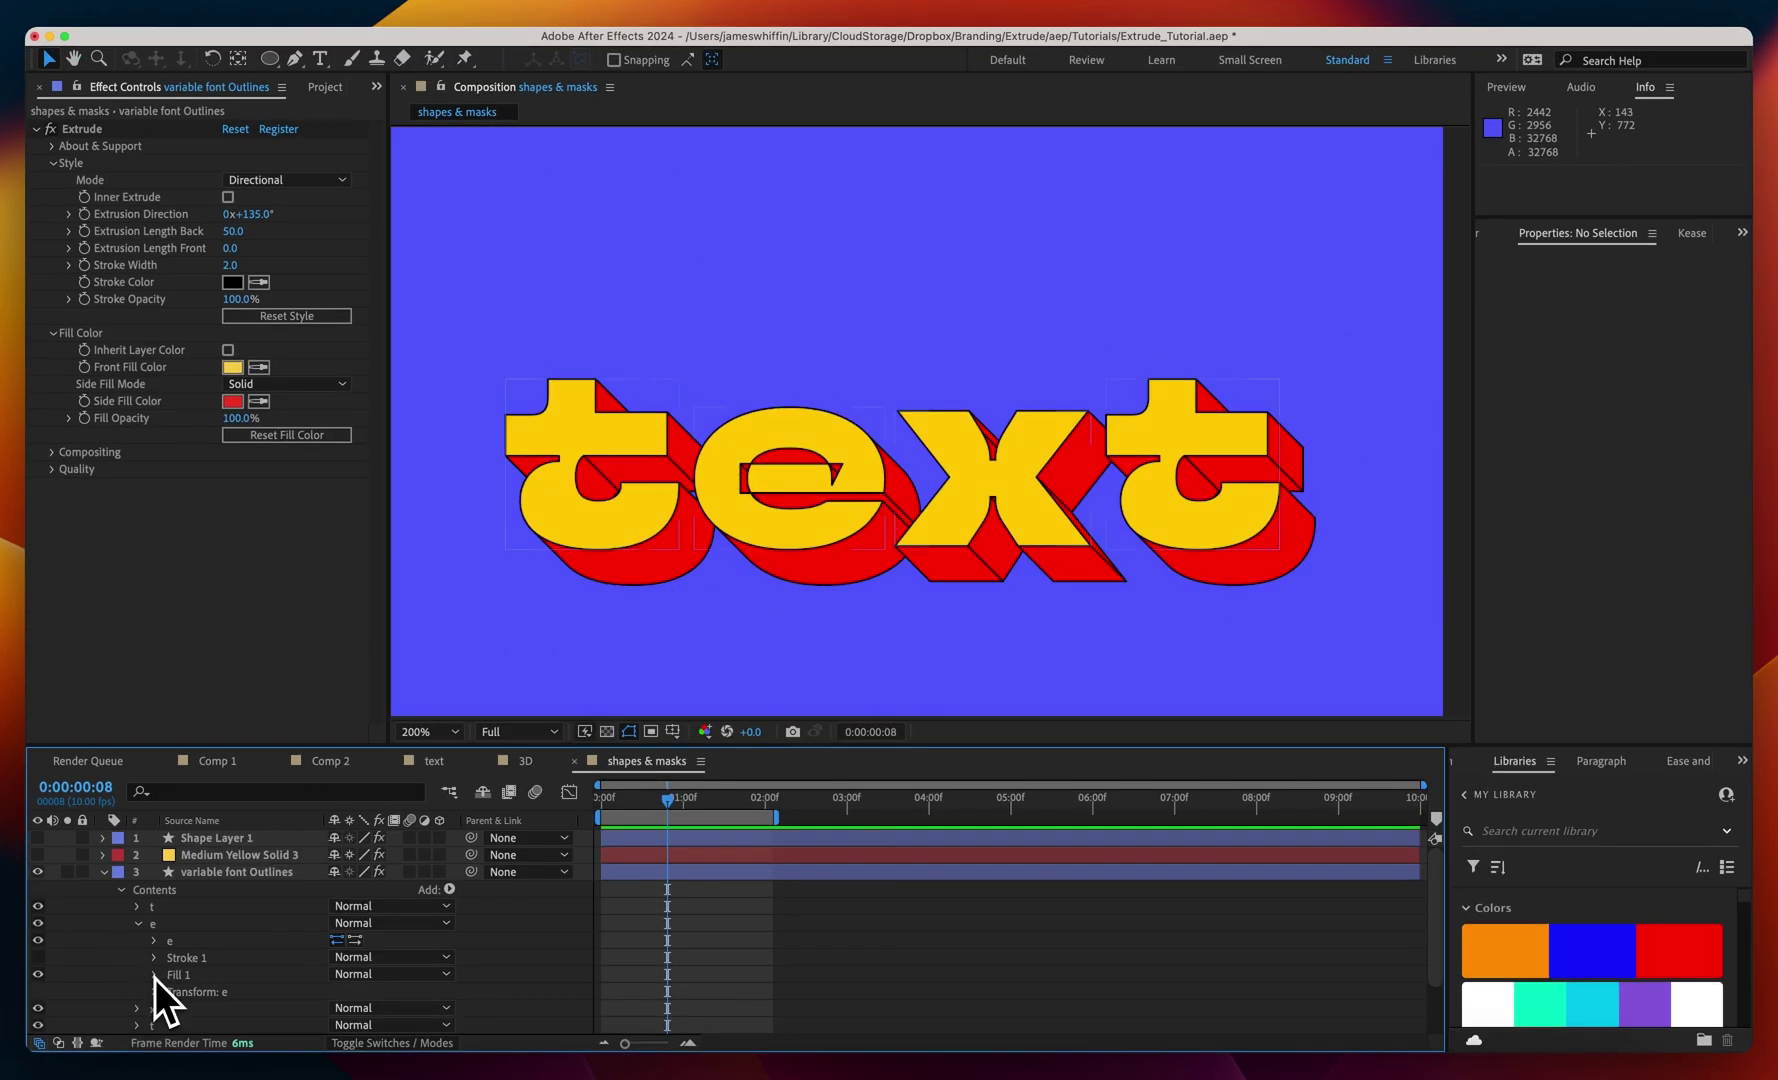
- Change the 'e' group's Transform Position to 0.0, 8.0, dropping it below the other letters
left_click(134, 907)
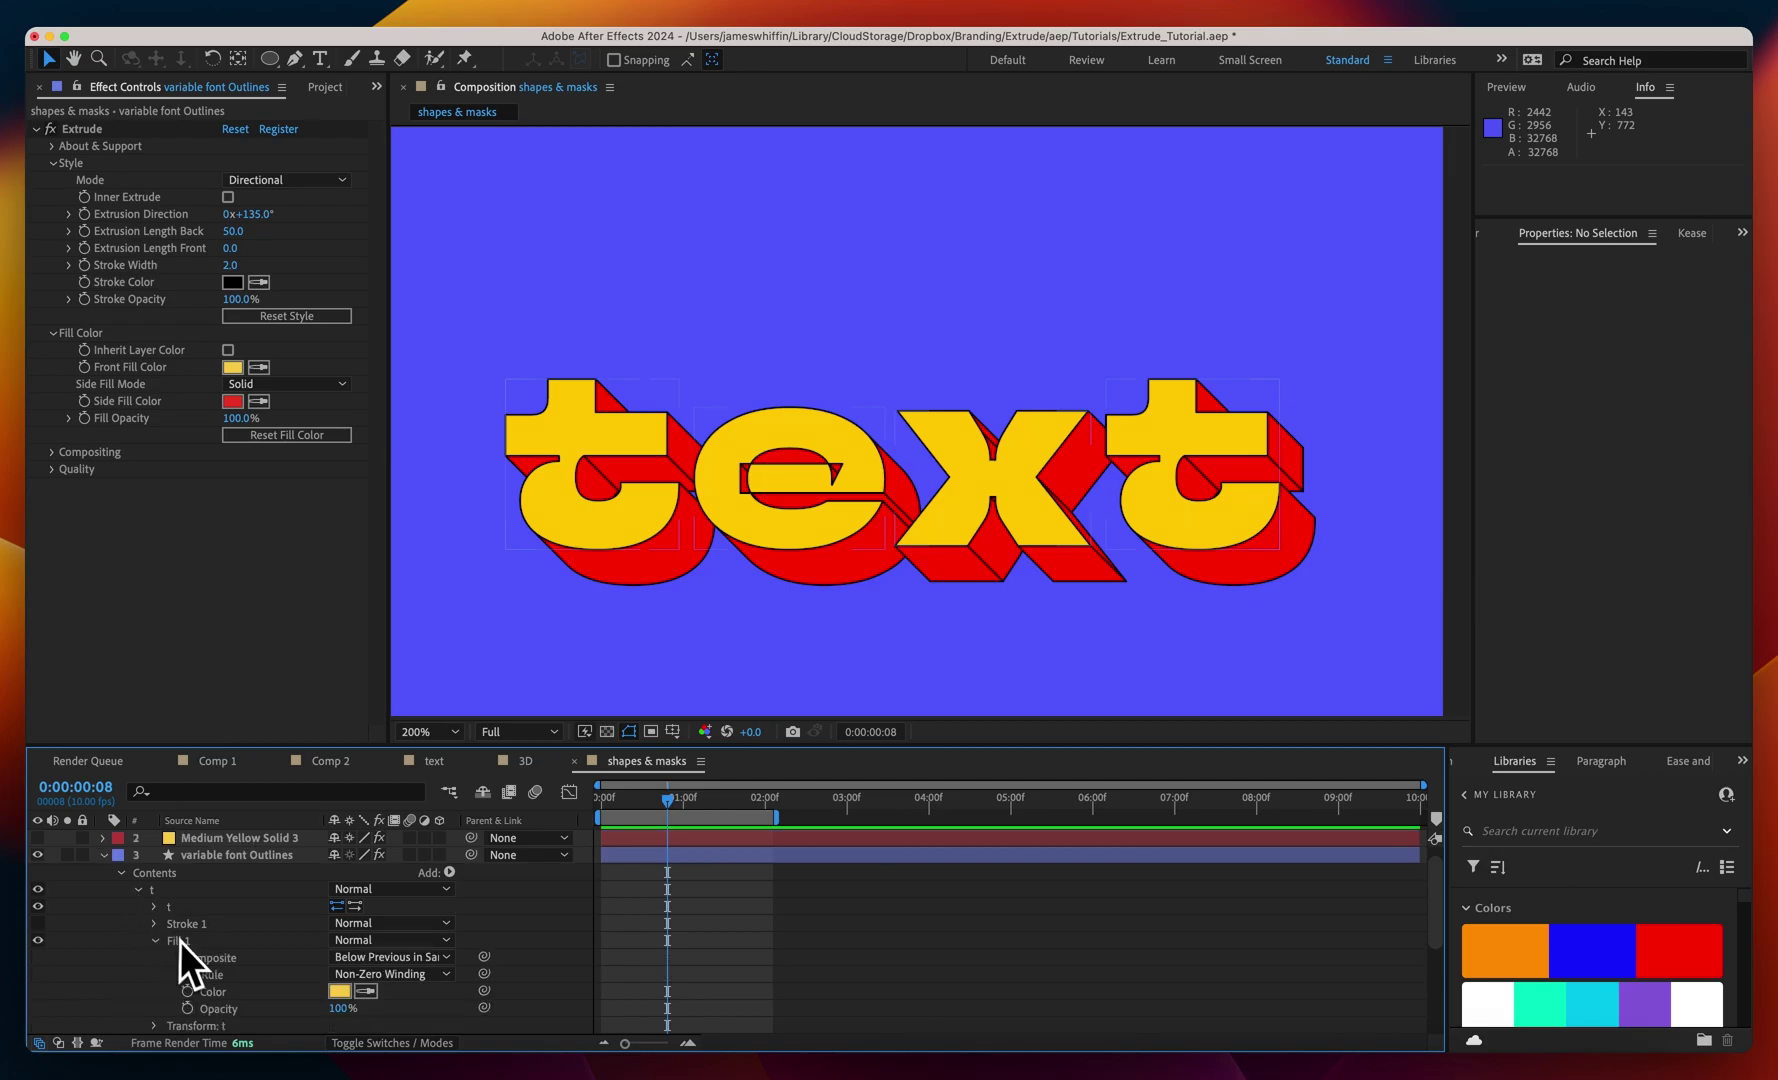
left_click(138, 889)
left_click(138, 906)
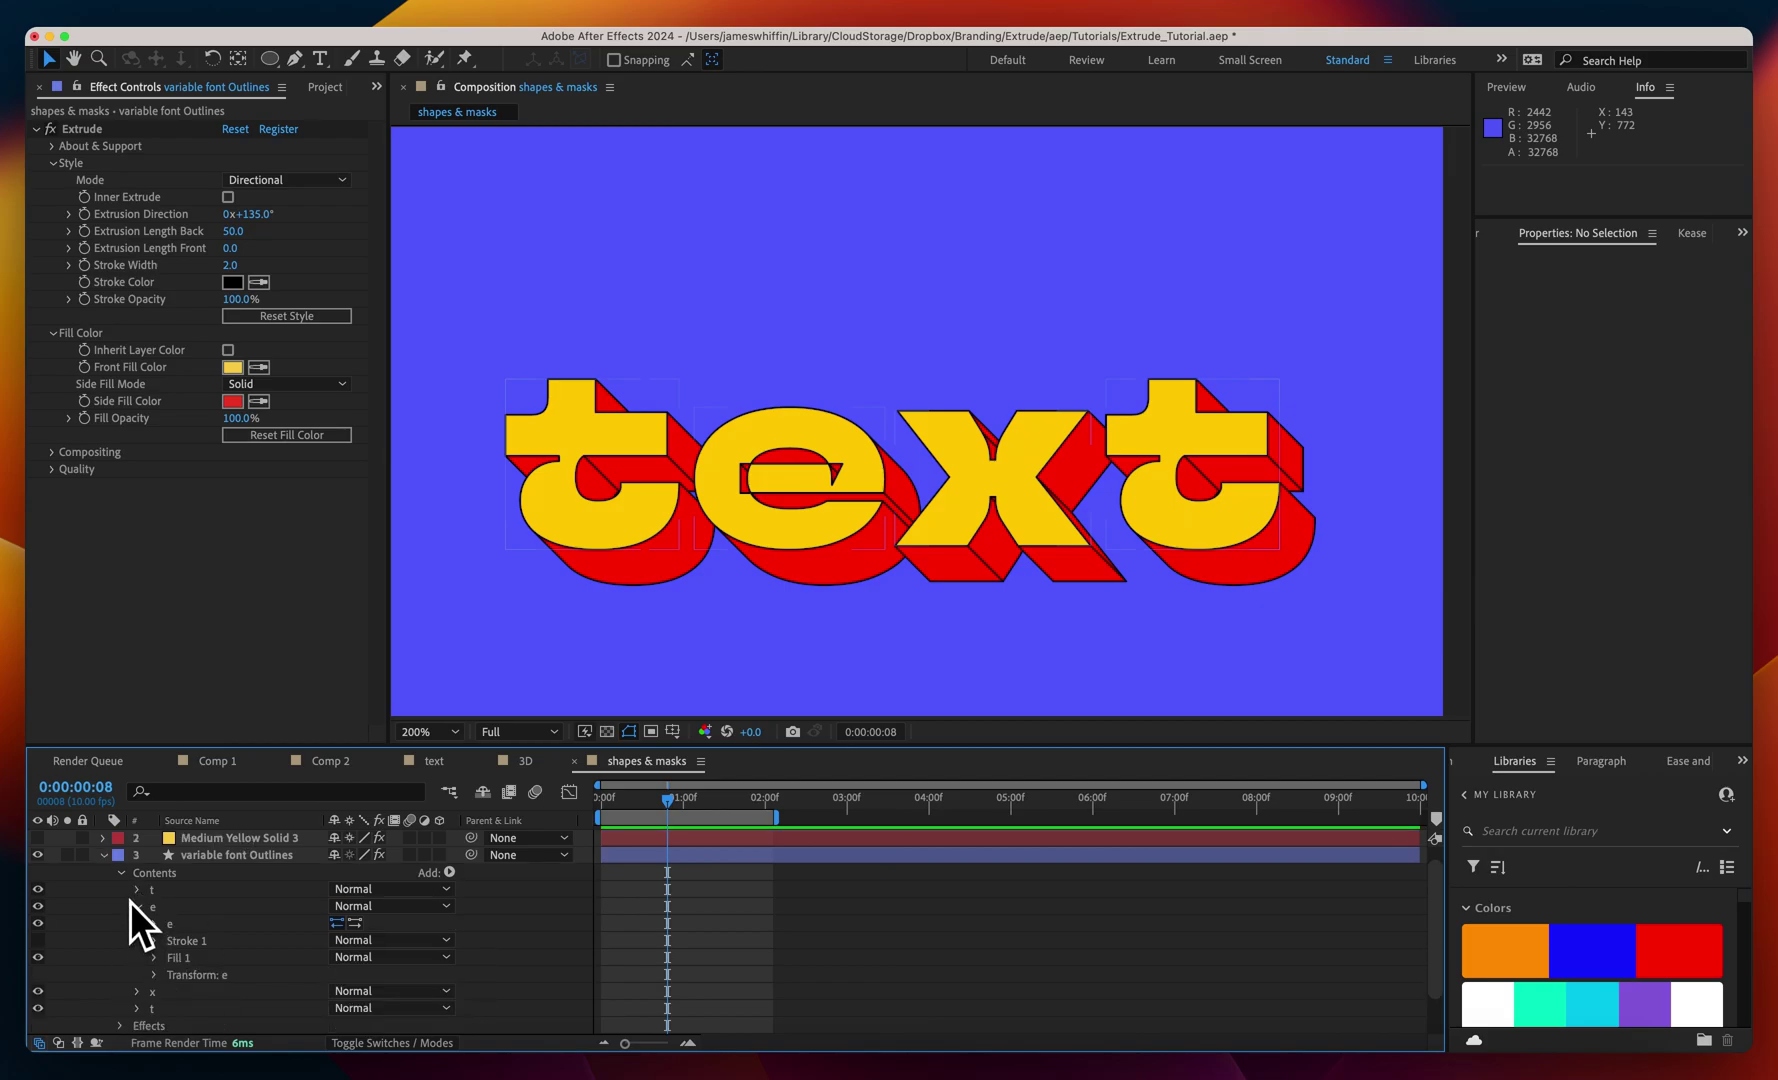
scroll(121, 996, "down", 1)
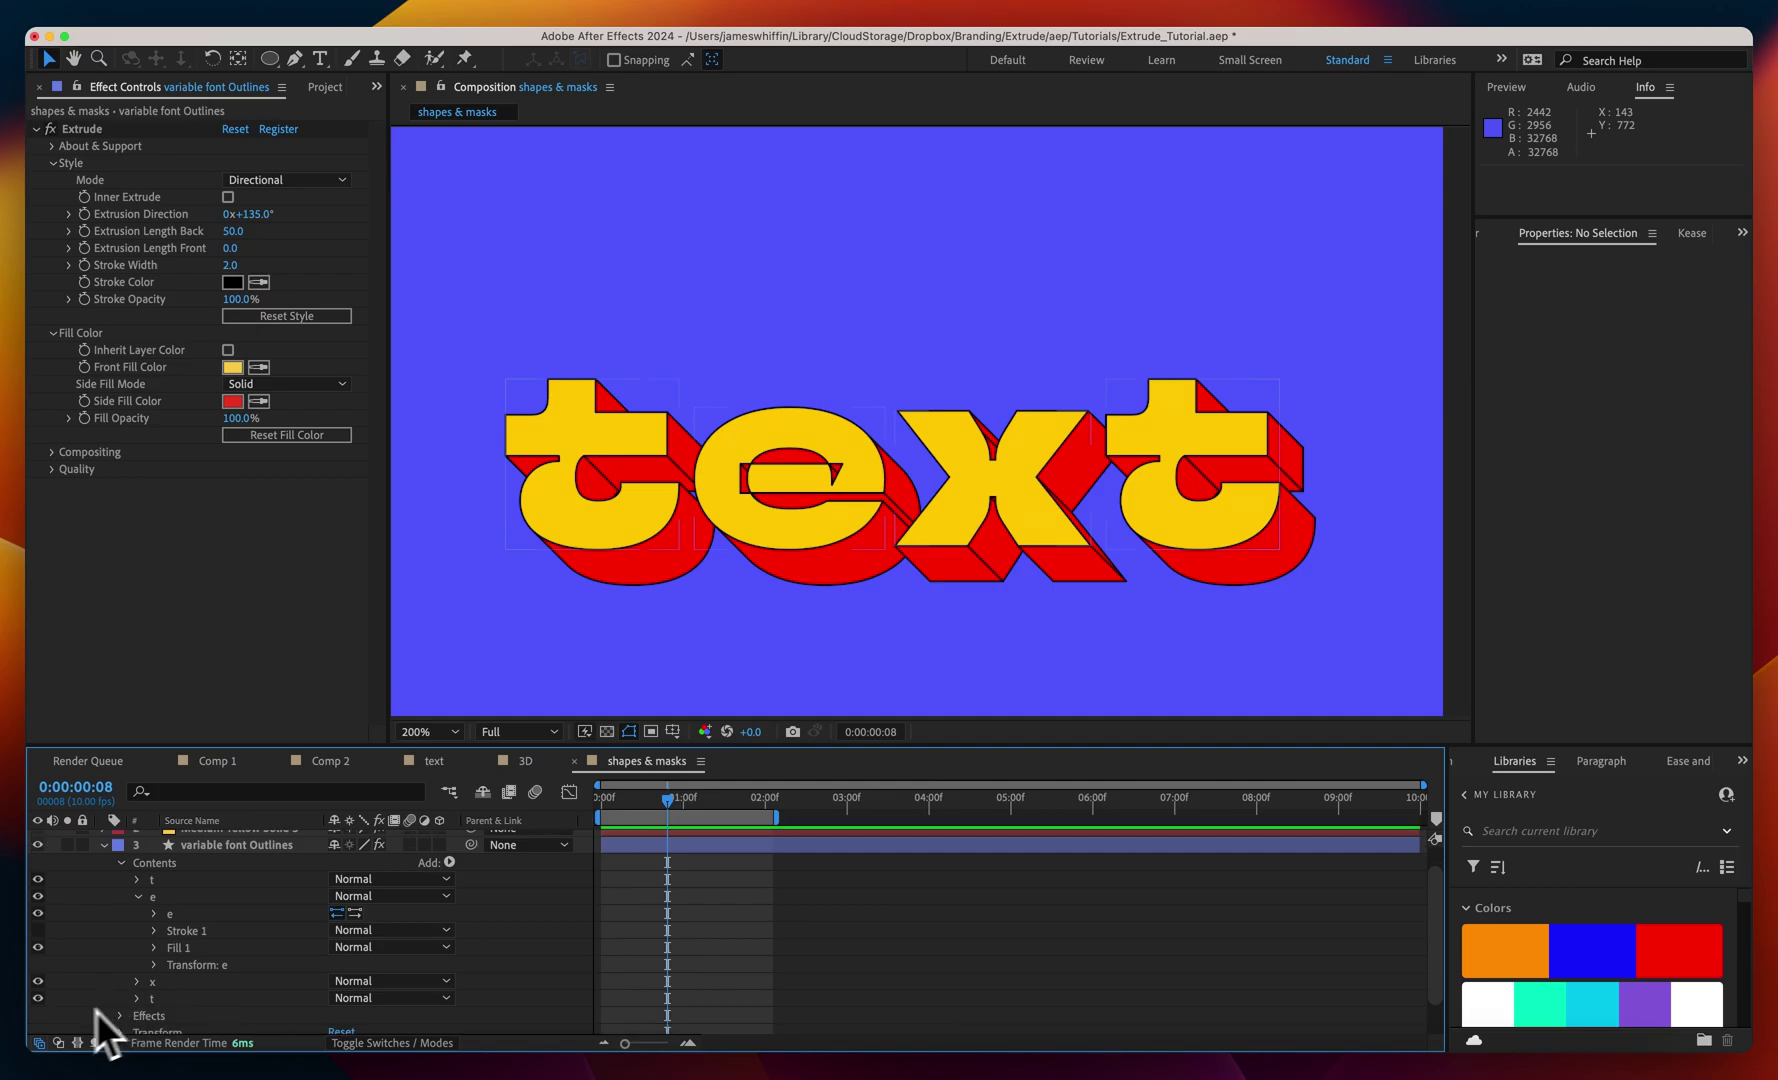
left_click(153, 968)
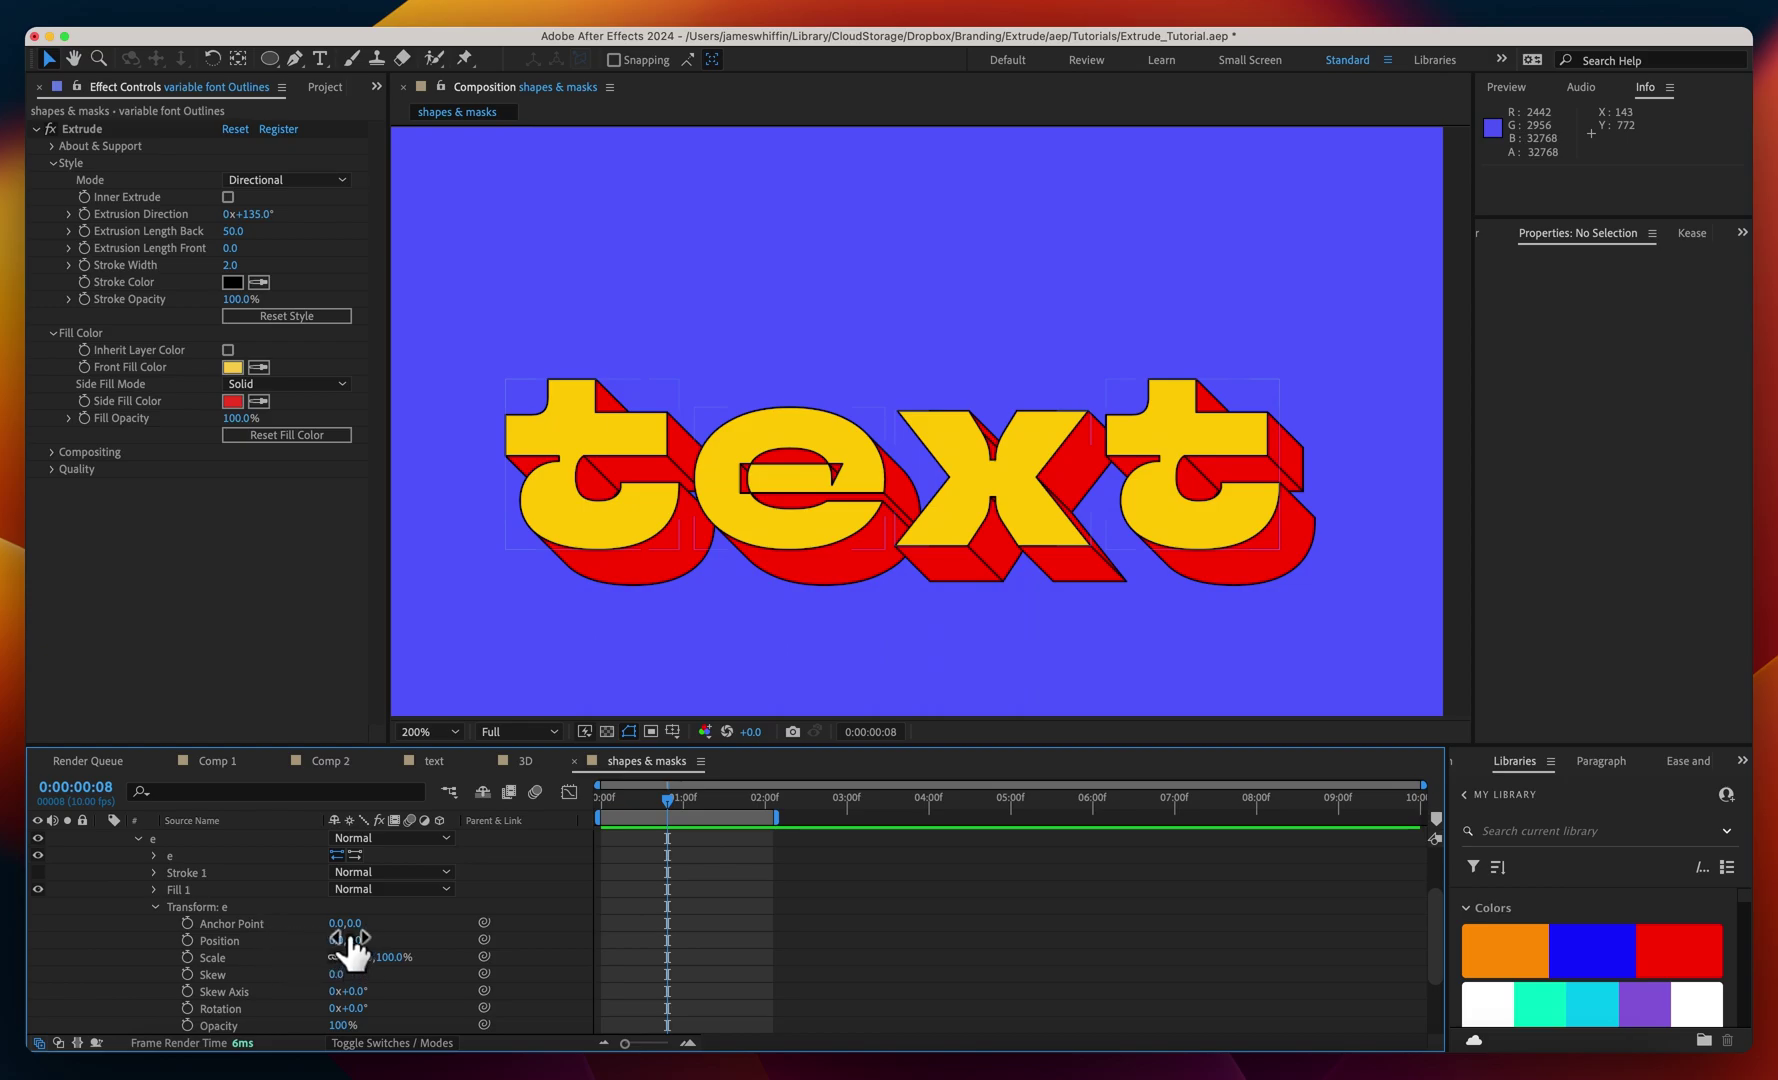
mouse_move(349, 942)
left_mouse_down()
mouse_move(362, 936)
mouse_move(318, 933)
mouse_move(338, 933)
left_mouse_up()
left_click(153, 856)
left_click(208, 872)
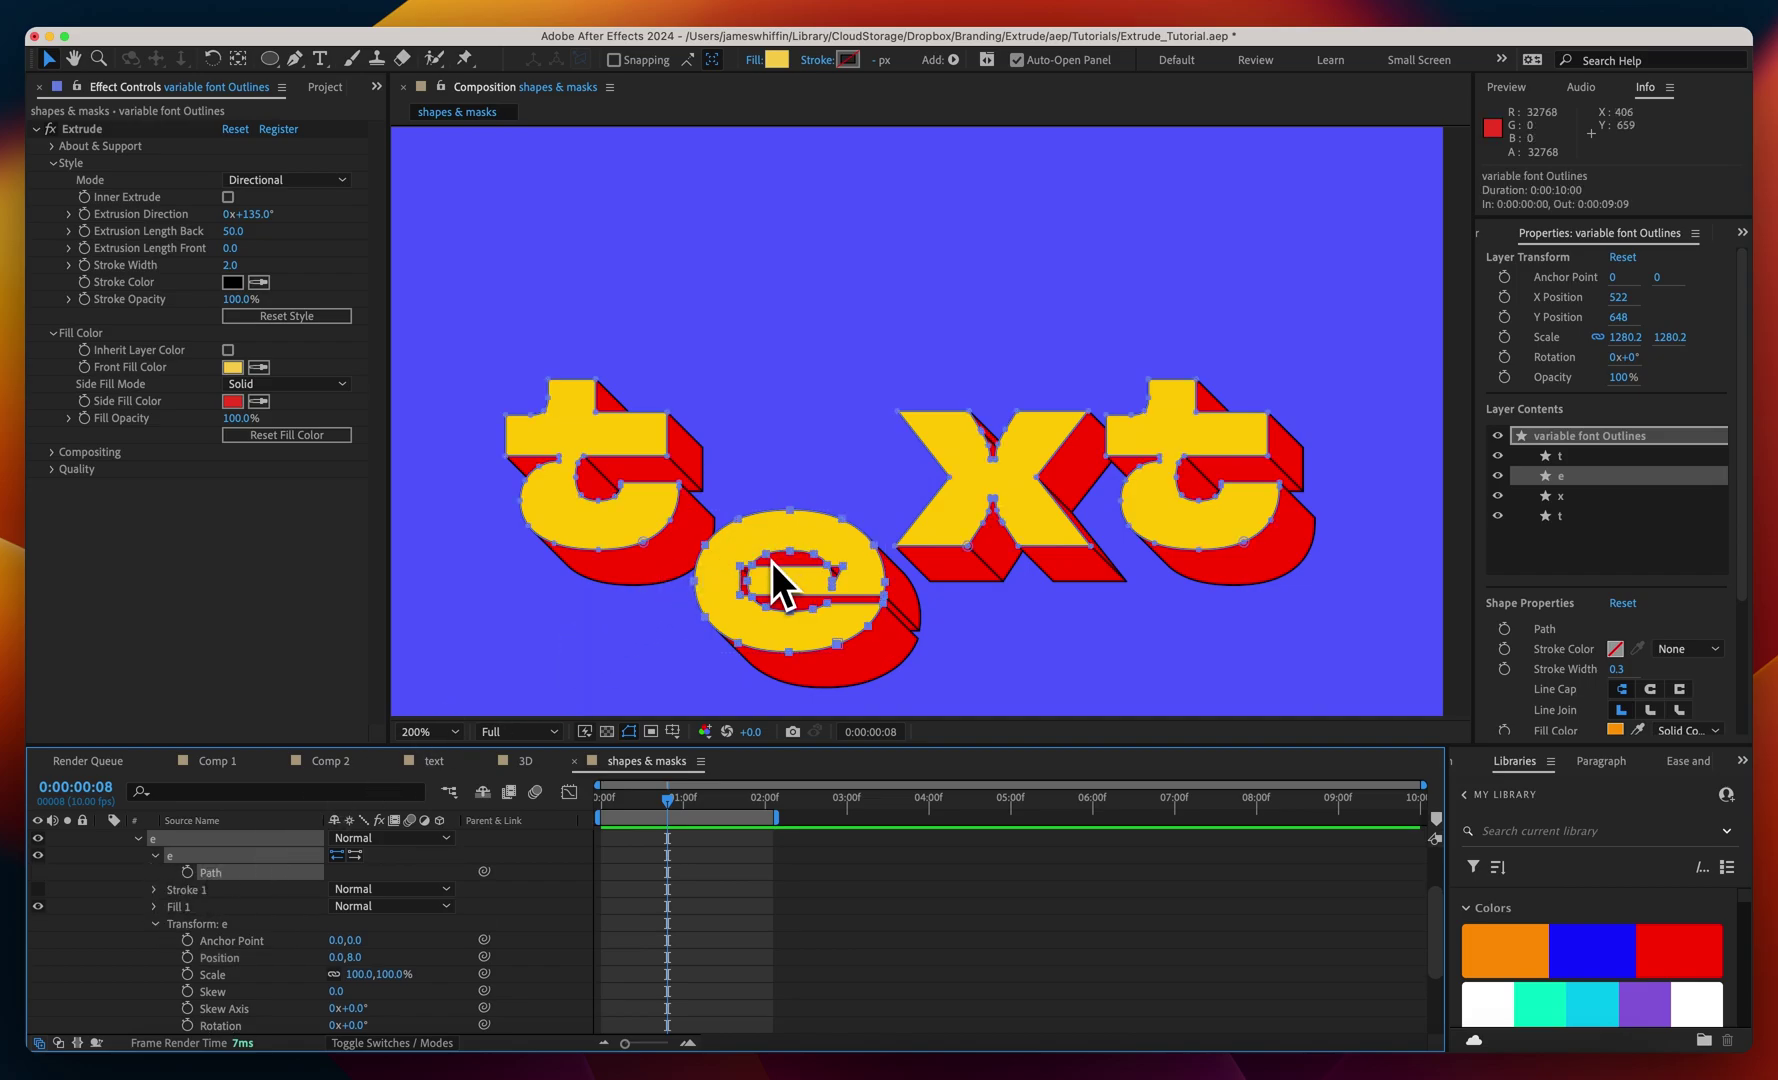